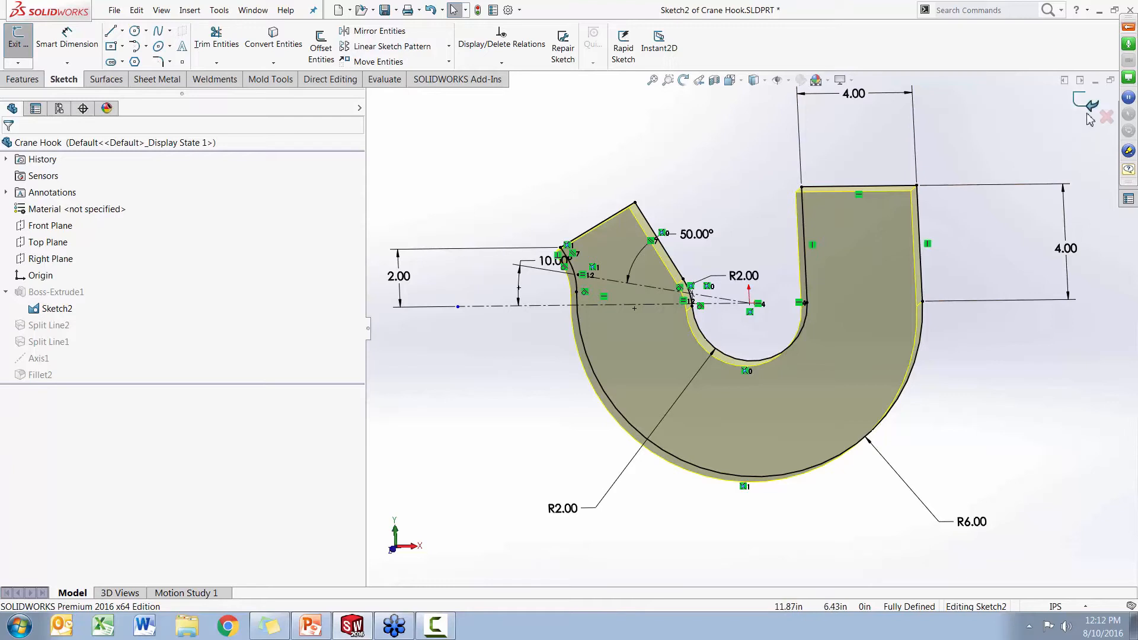
- Exit the hook's profile sketch and discard the changes made in it
{"action": "left_click", "coordinate": [1106, 117]}
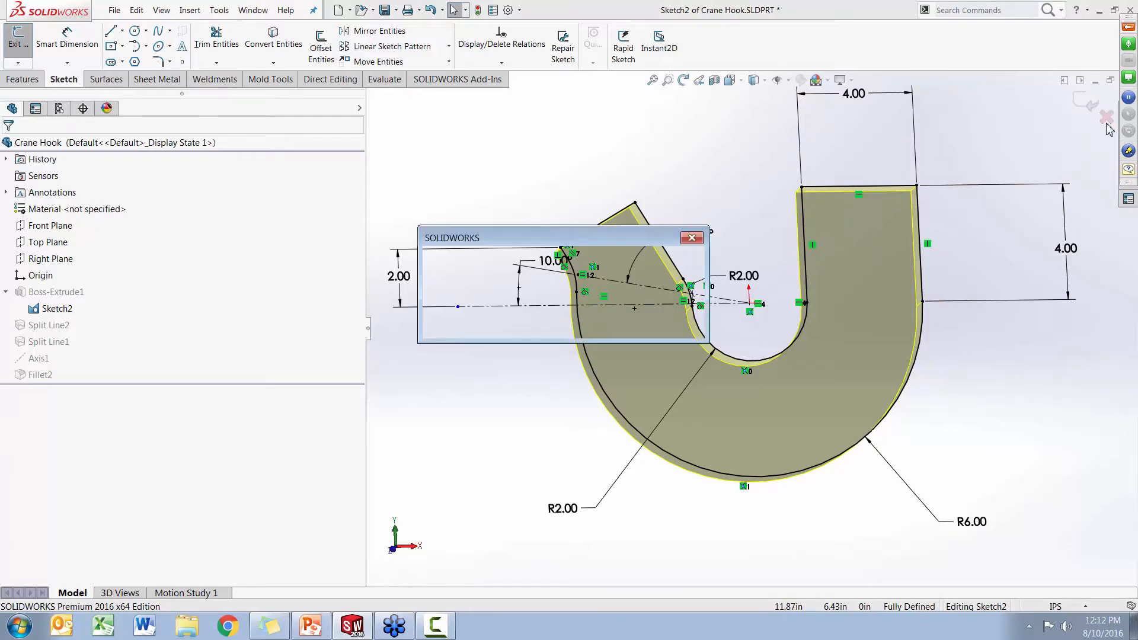
{"action": "left_click", "coordinate": [590, 322]}
{"action": "middle_click_drag", "start_coordinate": [506, 405], "coordinate": [508, 381]}
- Examine the split lines that divide the hook's face at the shank, the bottom of the bend and the tip
{"action": "left_click", "coordinate": [830, 313]}
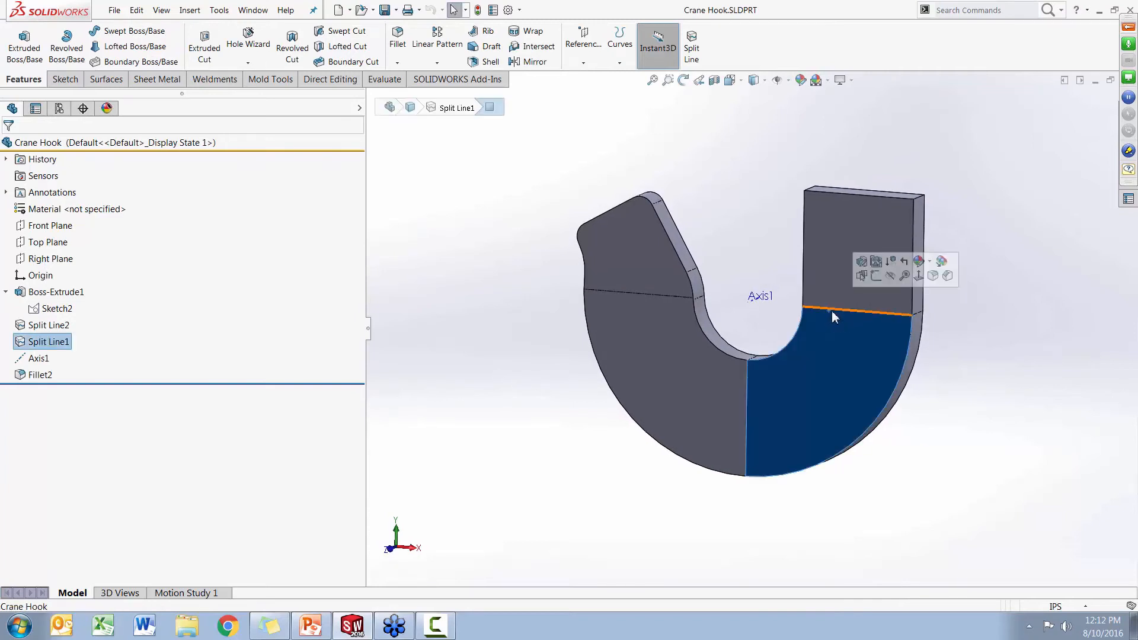
{"action": "left_click", "coordinate": [833, 310]}
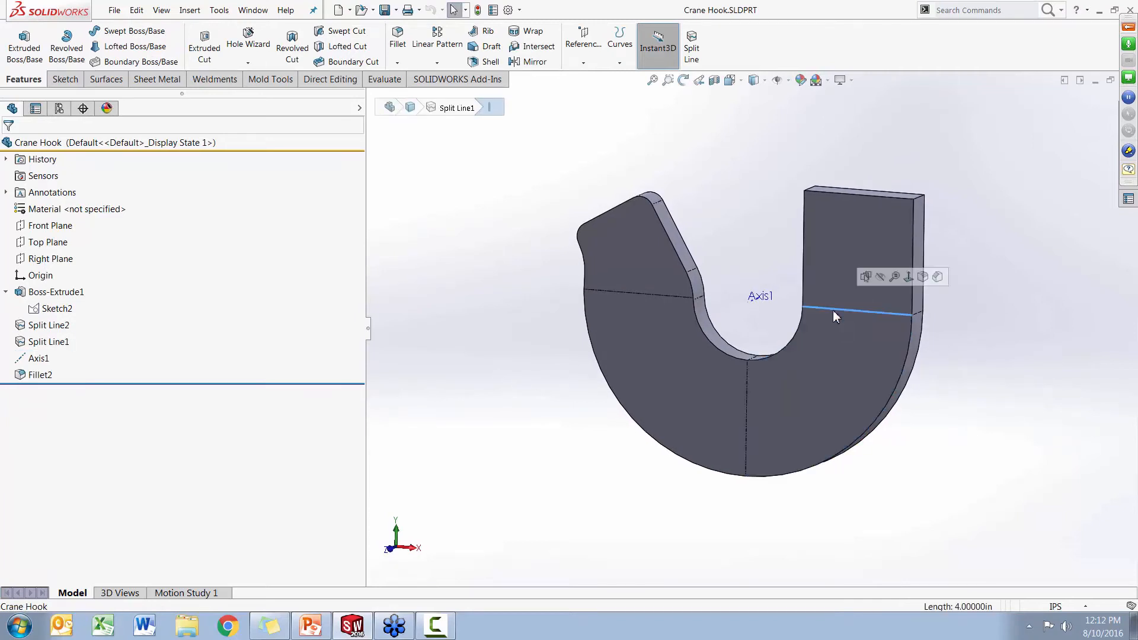
{"action": "left_click", "coordinate": [745, 384]}
{"action": "left_click", "coordinate": [654, 294]}
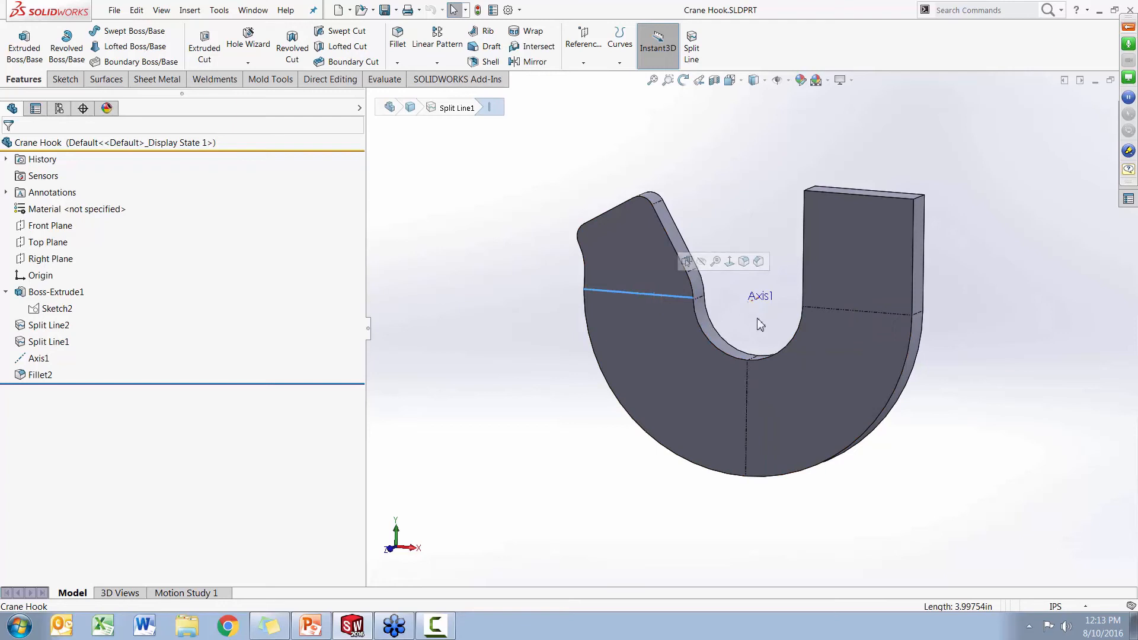
{"action": "left_click", "coordinate": [757, 301]}
{"action": "left_click", "coordinate": [835, 310]}
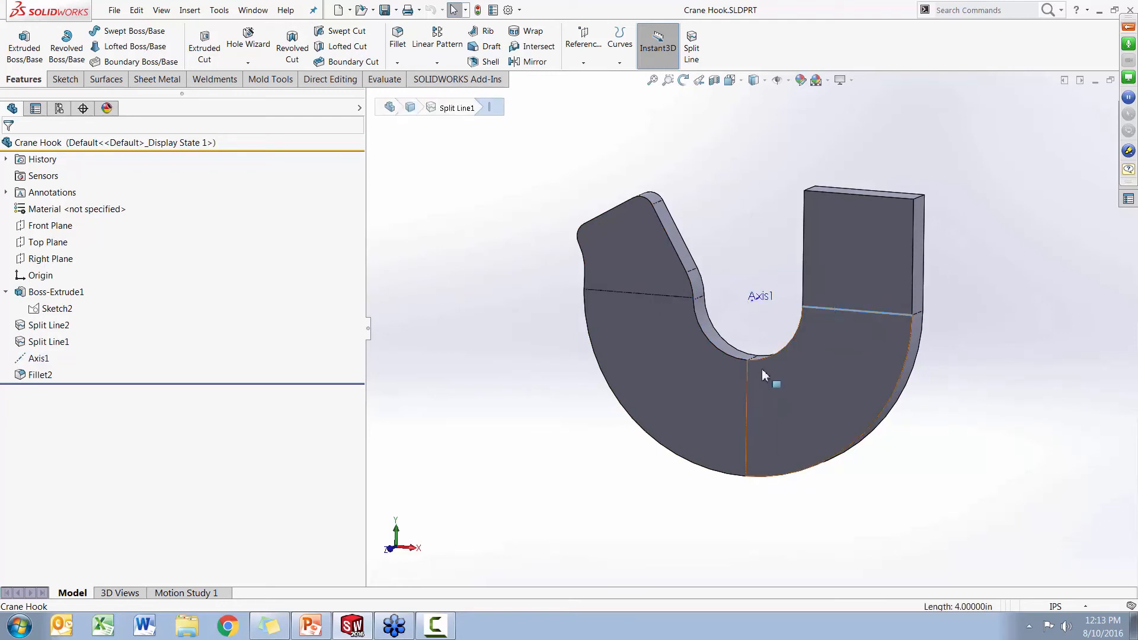
{"action": "left_click", "coordinate": [746, 384]}
{"action": "left_click", "coordinate": [642, 296]}
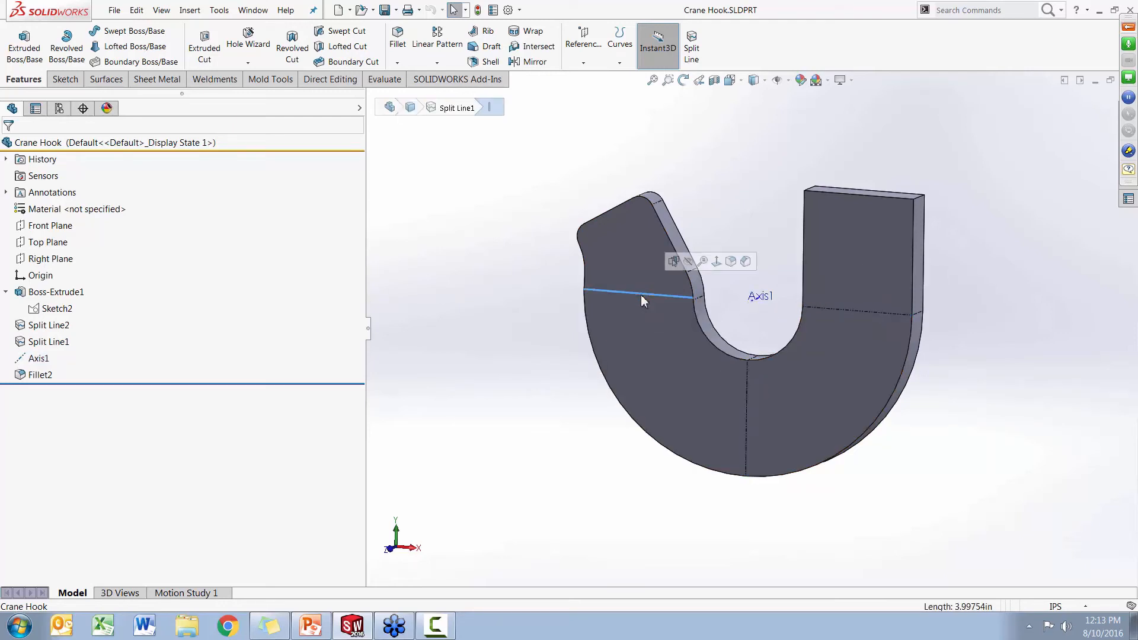
{"action": "middle_click_drag", "start_coordinate": [541, 407], "coordinate": [628, 428]}
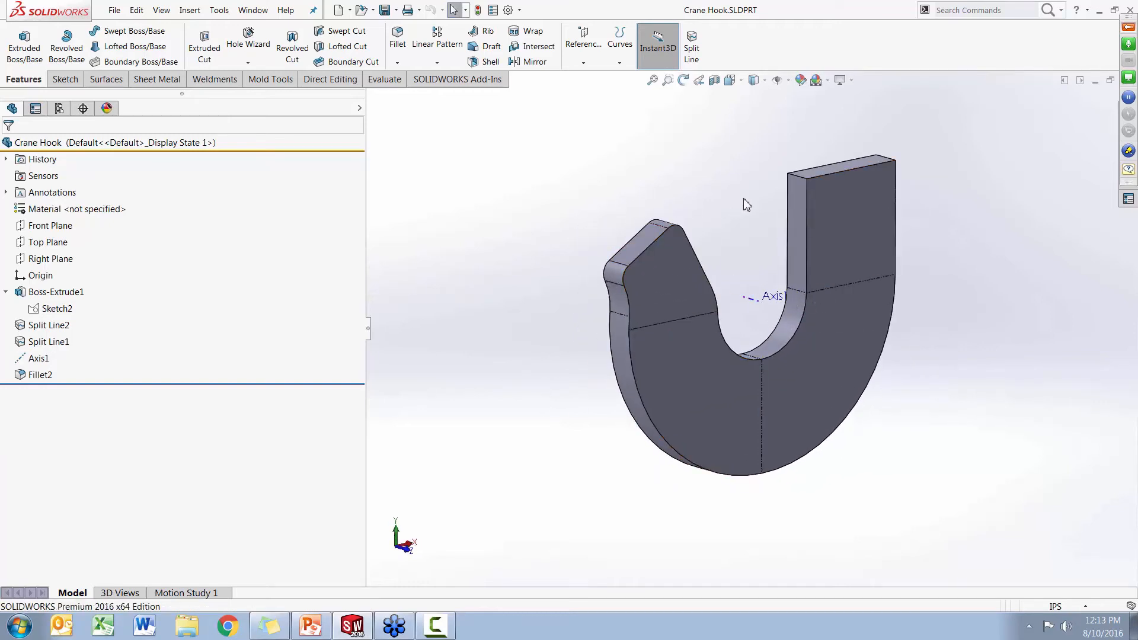
- Enable the SOLIDWORKS Simulation add-in and bring up its tools
{"action": "left_click", "coordinate": [437, 89]}
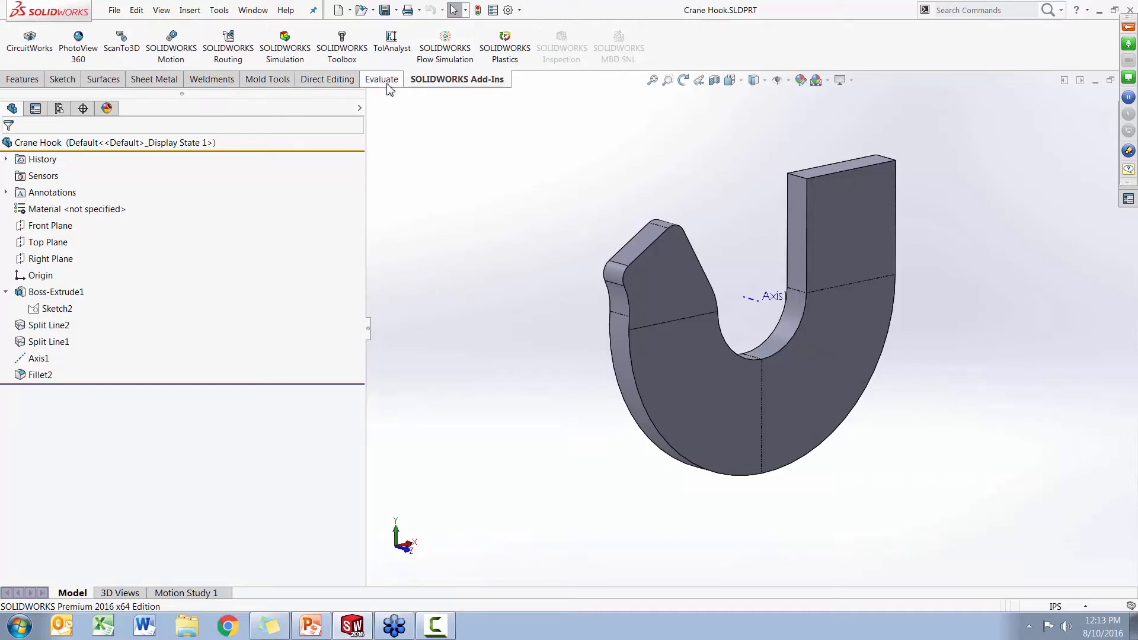
{"action": "left_click", "coordinate": [304, 59]}
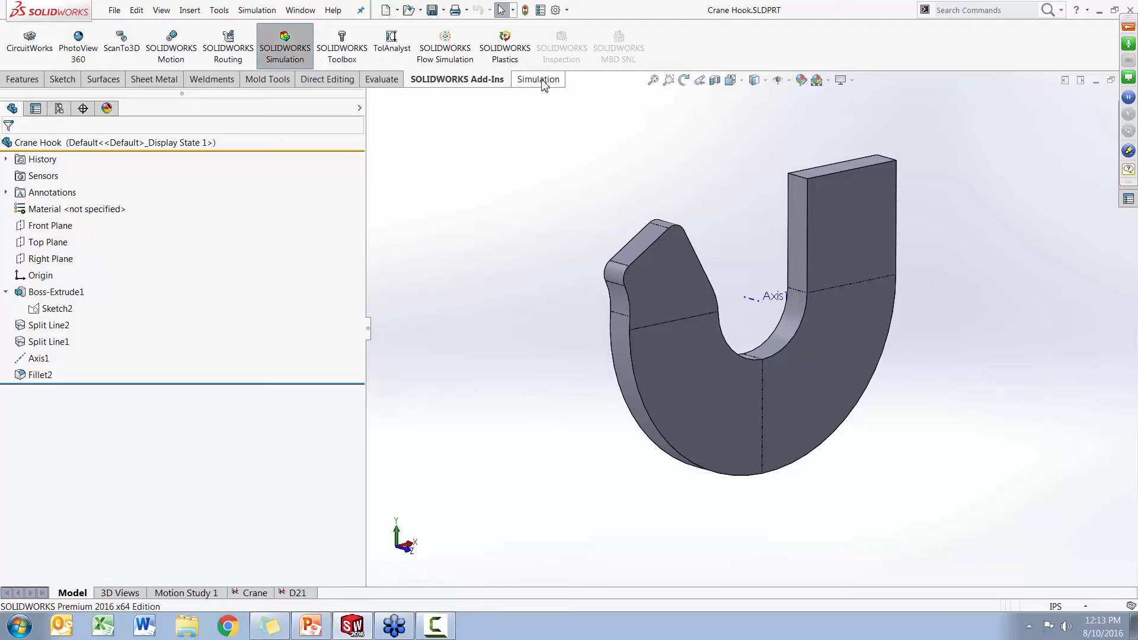
{"action": "left_click", "coordinate": [538, 79]}
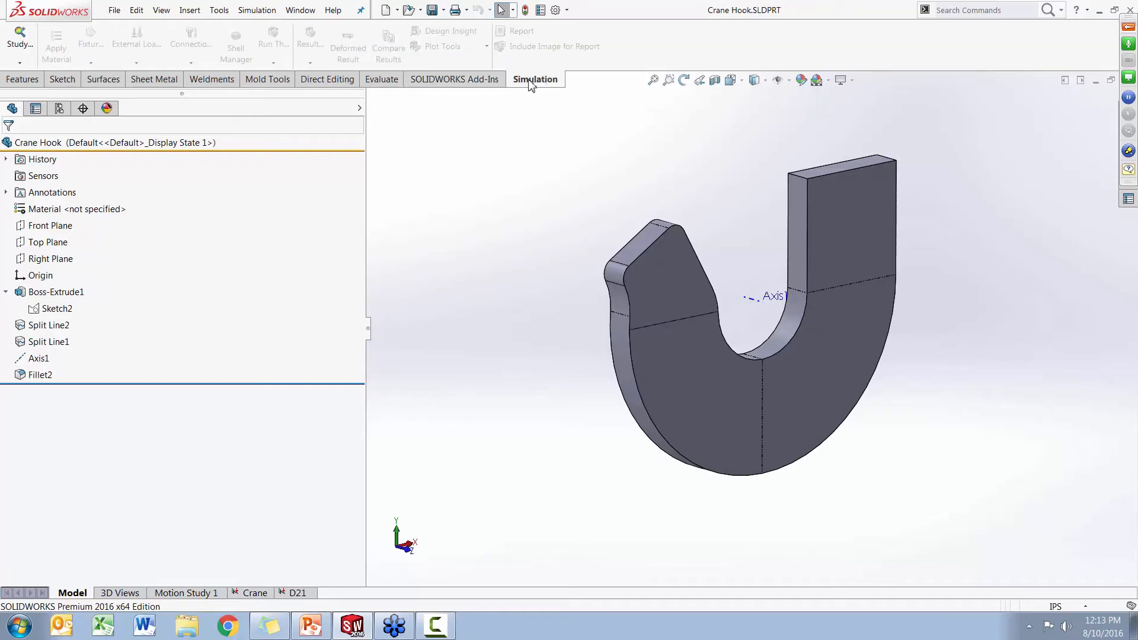
- Create a new Static study of the crane hook with 2D simplification turned on
{"action": "left_click", "coordinate": [19, 62]}
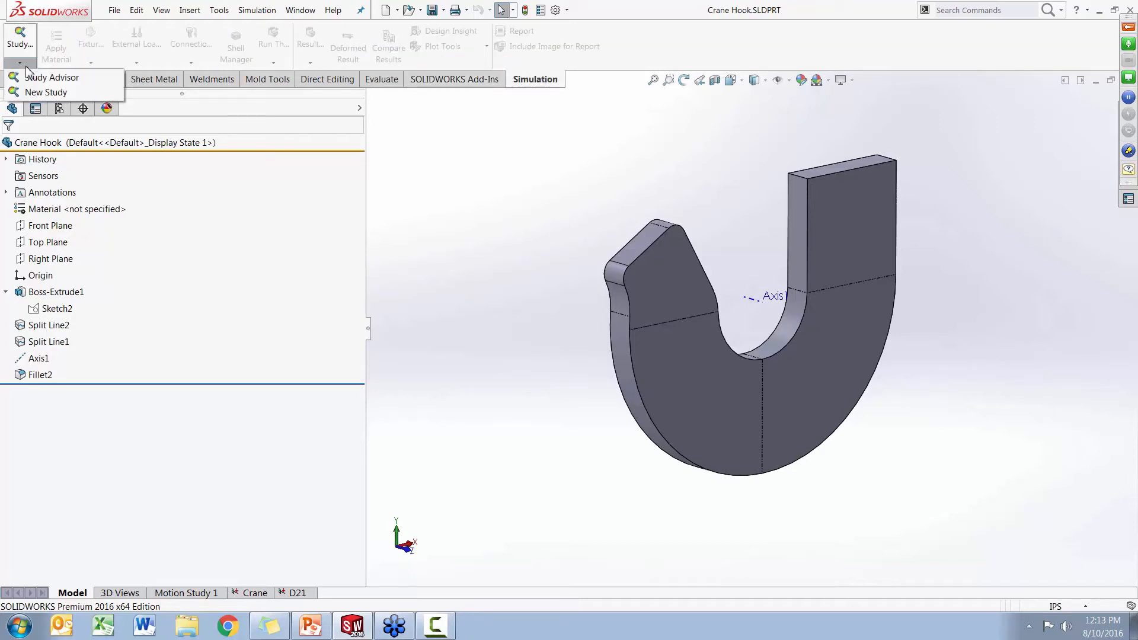
{"action": "left_click", "coordinate": [50, 93]}
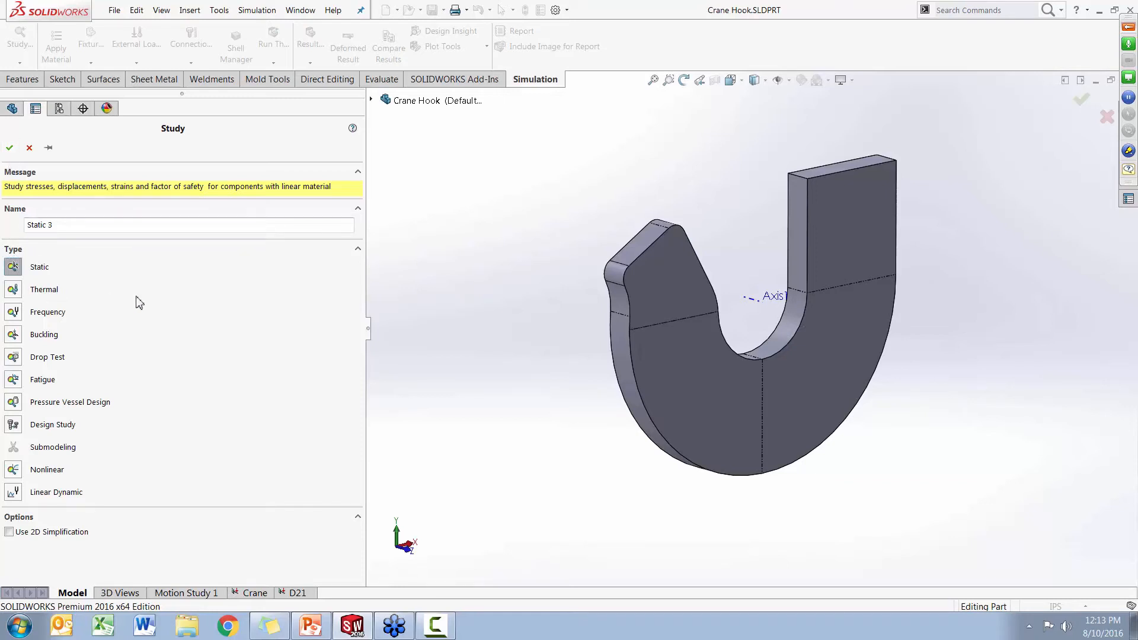
{"action": "middle_click_drag", "start_coordinate": [563, 401], "coordinate": [556, 399]}
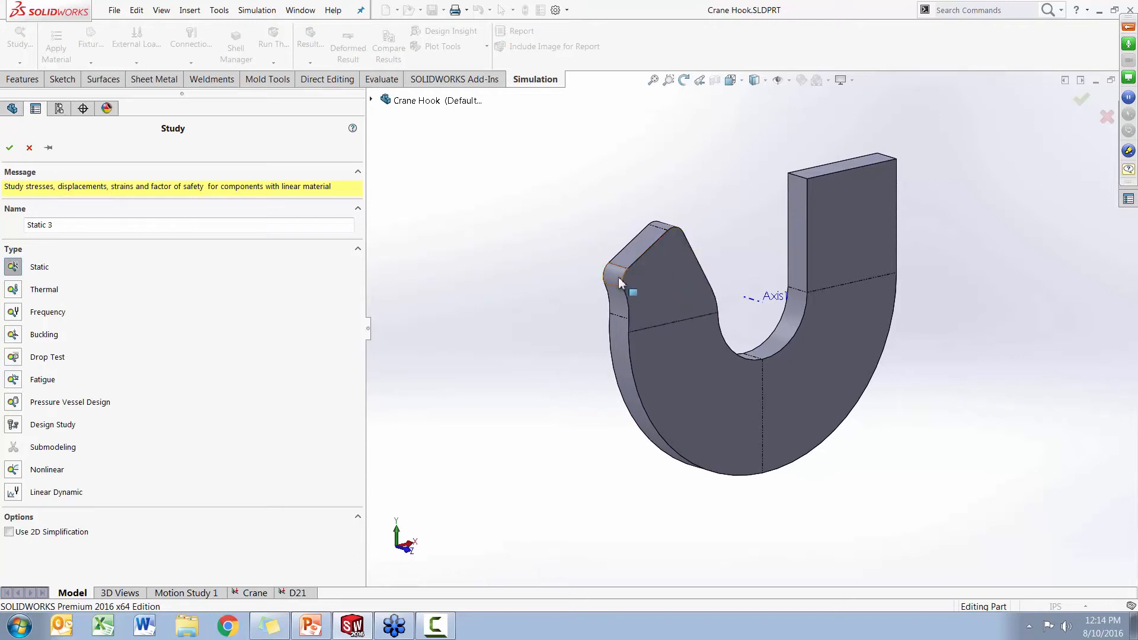
{"action": "middle_click_drag", "start_coordinate": [628, 283], "coordinate": [608, 296]}
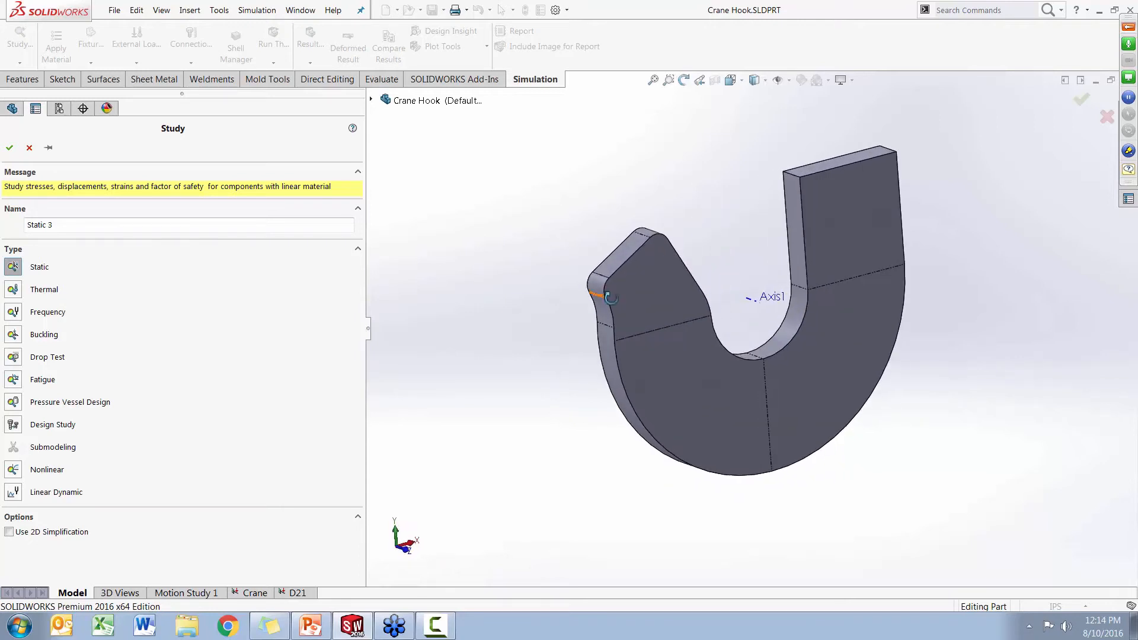
{"action": "middle_click_drag", "start_coordinate": [577, 346], "coordinate": [583, 336]}
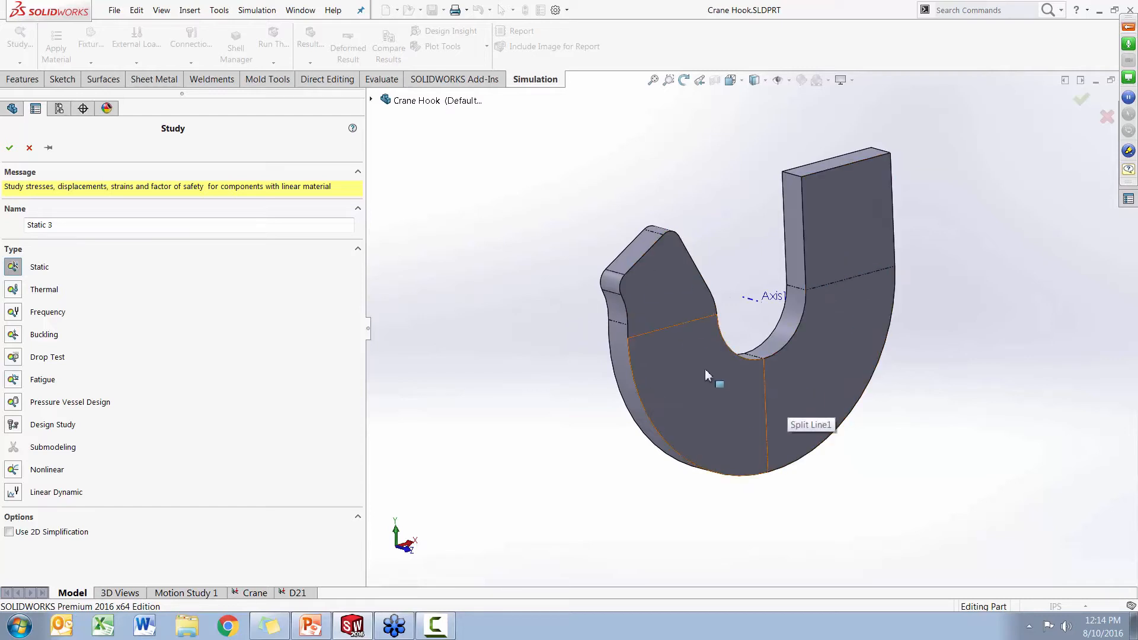
{"action": "middle_click_drag", "start_coordinate": [656, 354], "coordinate": [612, 358]}
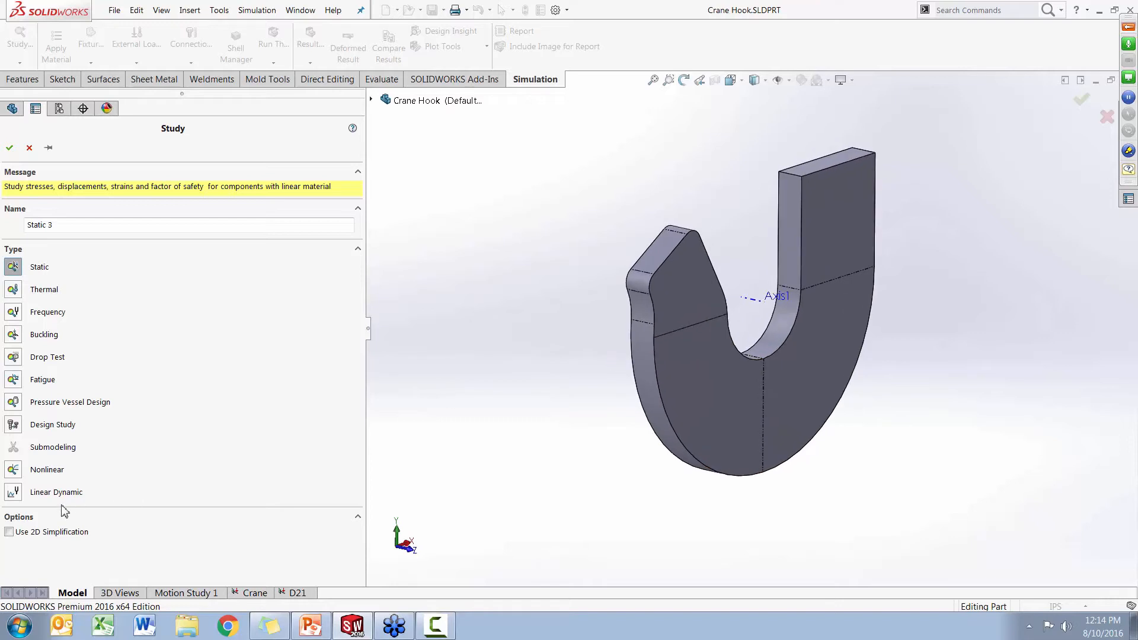
{"action": "left_click", "coordinate": [9, 532]}
{"action": "left_click", "coordinate": [10, 148]}
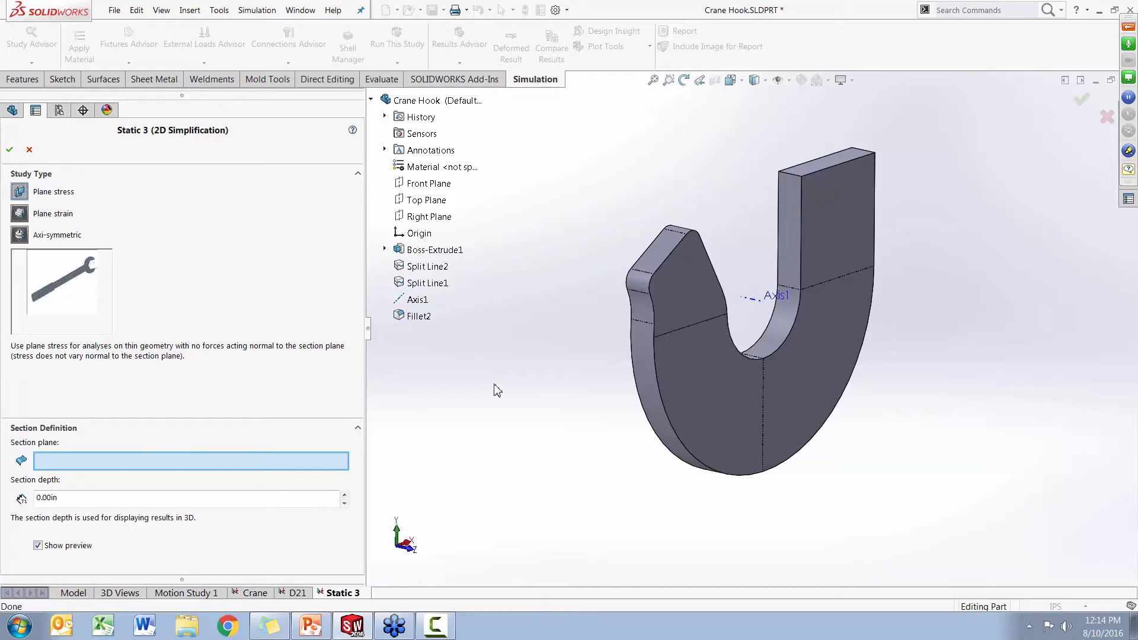
- Define the plane stress section on the Front Plane with a section depth of 0.75 in
{"action": "left_click", "coordinate": [431, 185]}
{"action": "mouse_move", "coordinate": [581, 382]}
{"action": "middle_mouse_down"}
{"action": "mouse_move", "coordinate": [641, 344]}
{"action": "mouse_move", "coordinate": [656, 350]}
{"action": "mouse_move", "coordinate": [528, 353]}
{"action": "mouse_move", "coordinate": [657, 337]}
{"action": "mouse_move", "coordinate": [589, 358]}
{"action": "mouse_move", "coordinate": [593, 372]}
{"action": "middle_mouse_up"}
{"action": "left_click", "coordinate": [70, 498]}
{"action": "left_click_drag", "start_coordinate": [70, 498], "coordinate": [2, 505]}
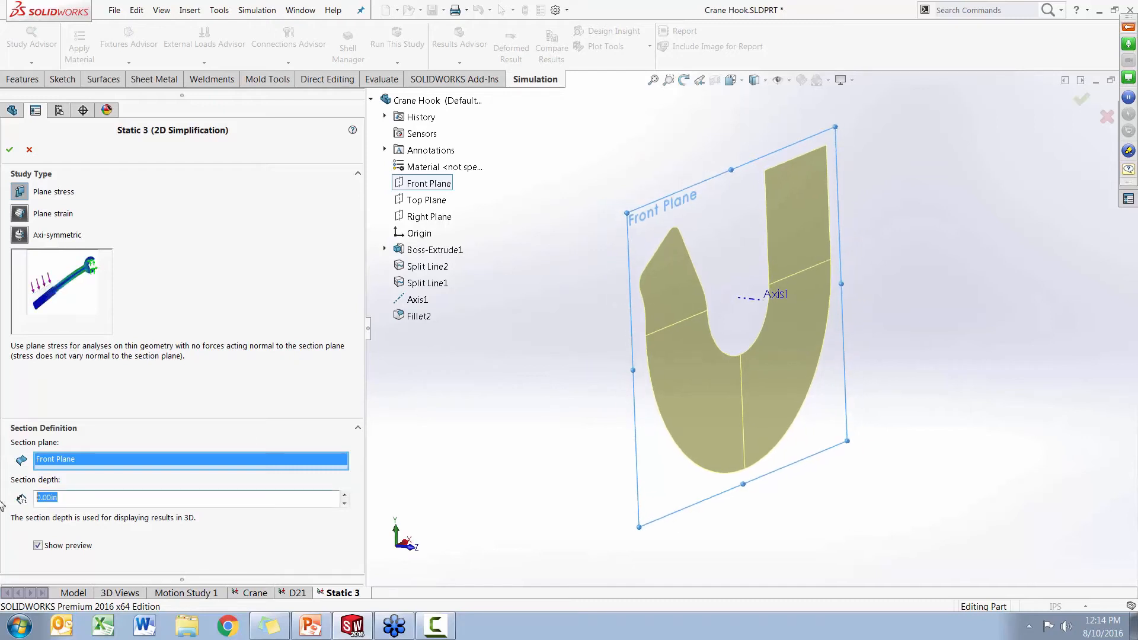
{"action": "type", "text": "0.75"}
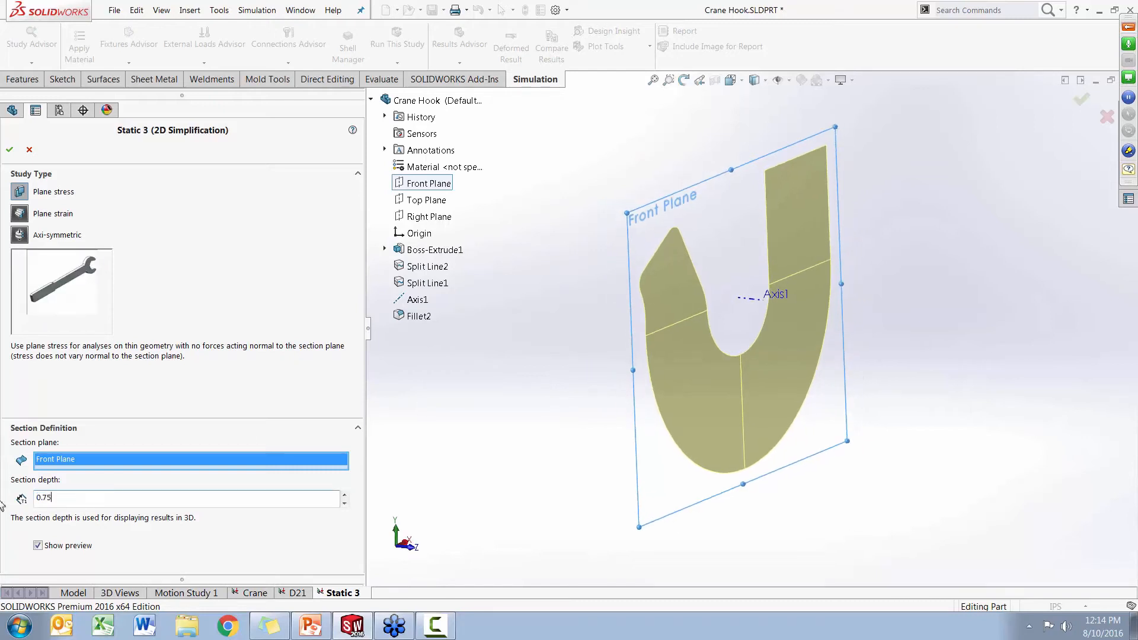
{"action": "mouse_move", "coordinate": [478, 462]}
{"action": "middle_mouse_down"}
{"action": "mouse_move", "coordinate": [501, 455]}
{"action": "mouse_move", "coordinate": [498, 445]}
{"action": "mouse_move", "coordinate": [495, 460]}
{"action": "middle_mouse_up"}
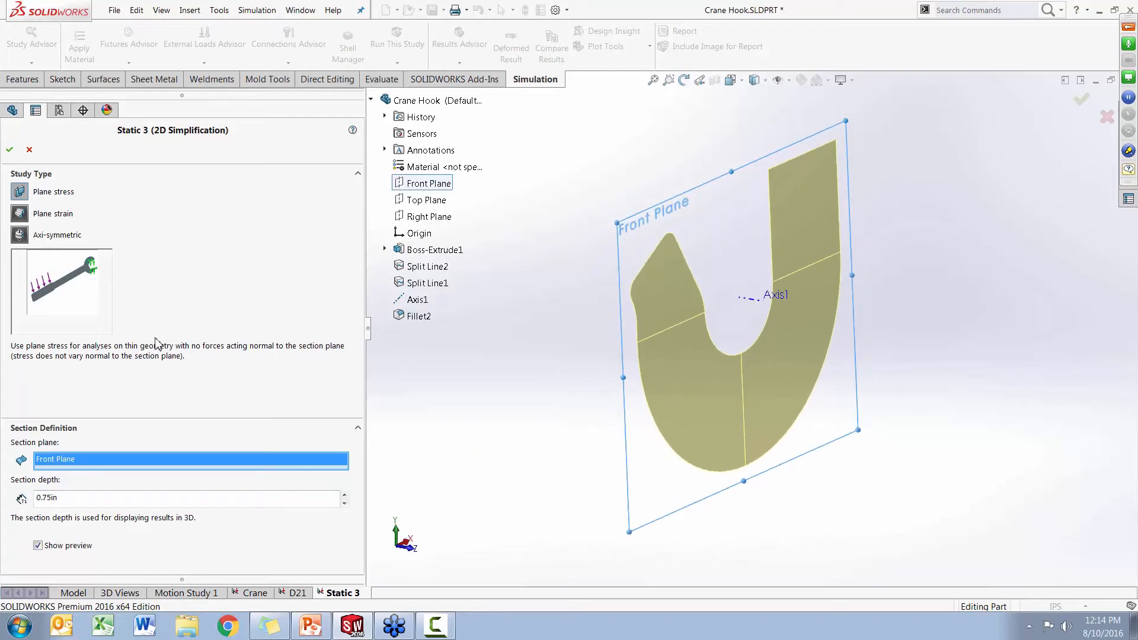
{"action": "left_click", "coordinate": [12, 151]}
{"action": "mouse_move", "coordinate": [554, 442]}
{"action": "middle_mouse_down"}
{"action": "mouse_move", "coordinate": [563, 422]}
{"action": "mouse_move", "coordinate": [551, 402]}
{"action": "mouse_move", "coordinate": [505, 417]}
{"action": "mouse_move", "coordinate": [590, 401]}
{"action": "mouse_move", "coordinate": [546, 439]}
{"action": "mouse_move", "coordinate": [558, 450]}
{"action": "middle_mouse_up"}
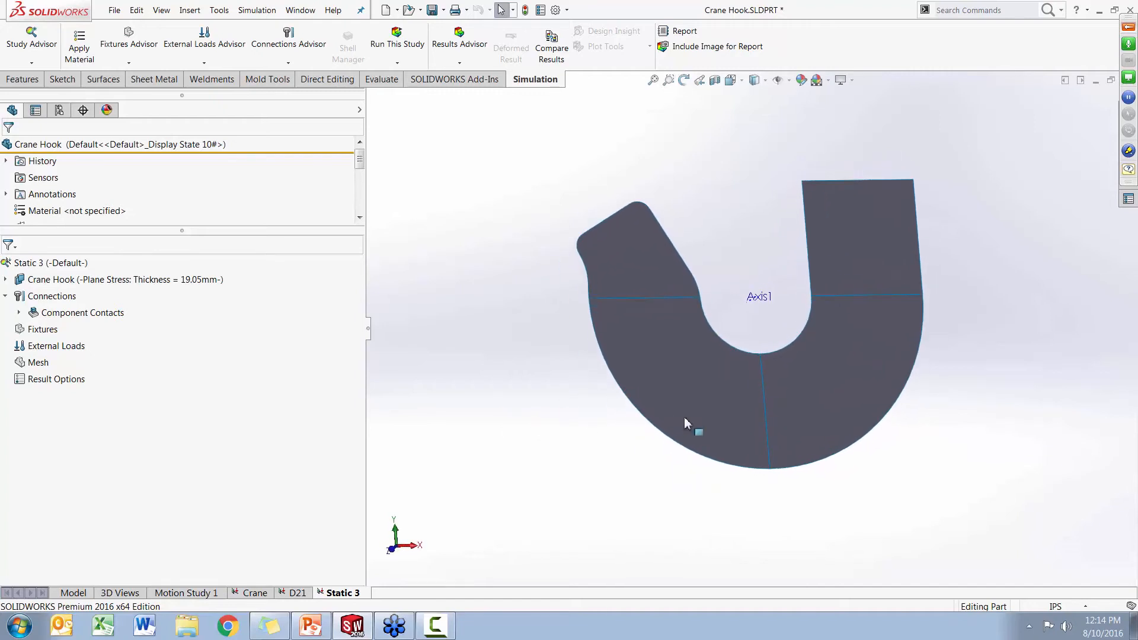
- Apply the favorite material Plain Carbon Steel to all of the hook's surface bodies in the study
{"action": "left_click", "coordinate": [6, 280]}
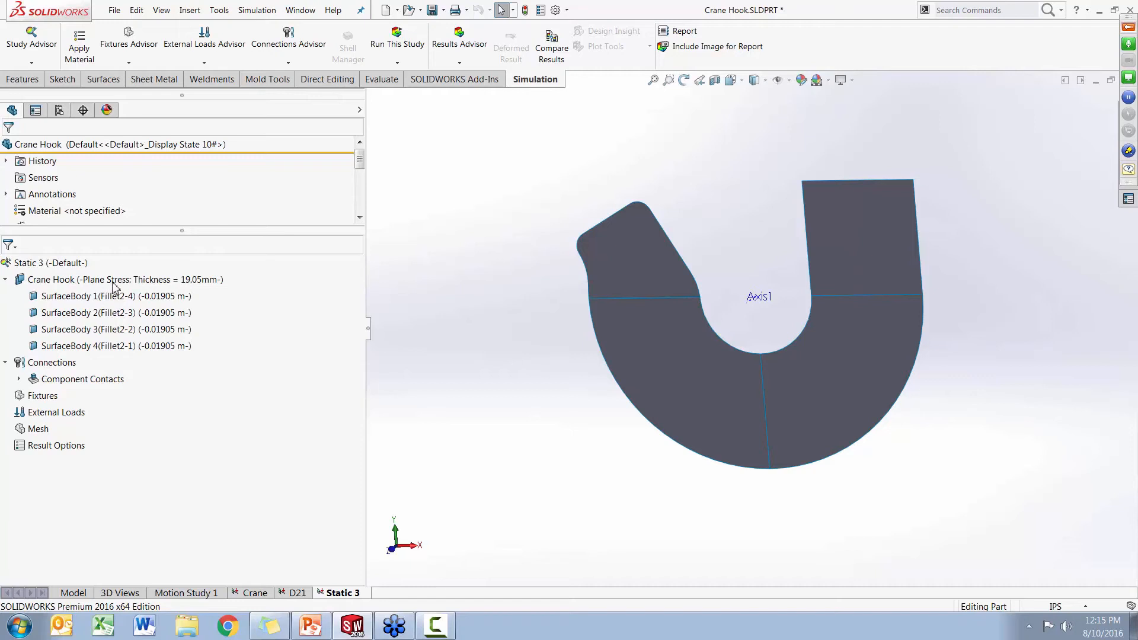
{"action": "right_click", "coordinate": [153, 283]}
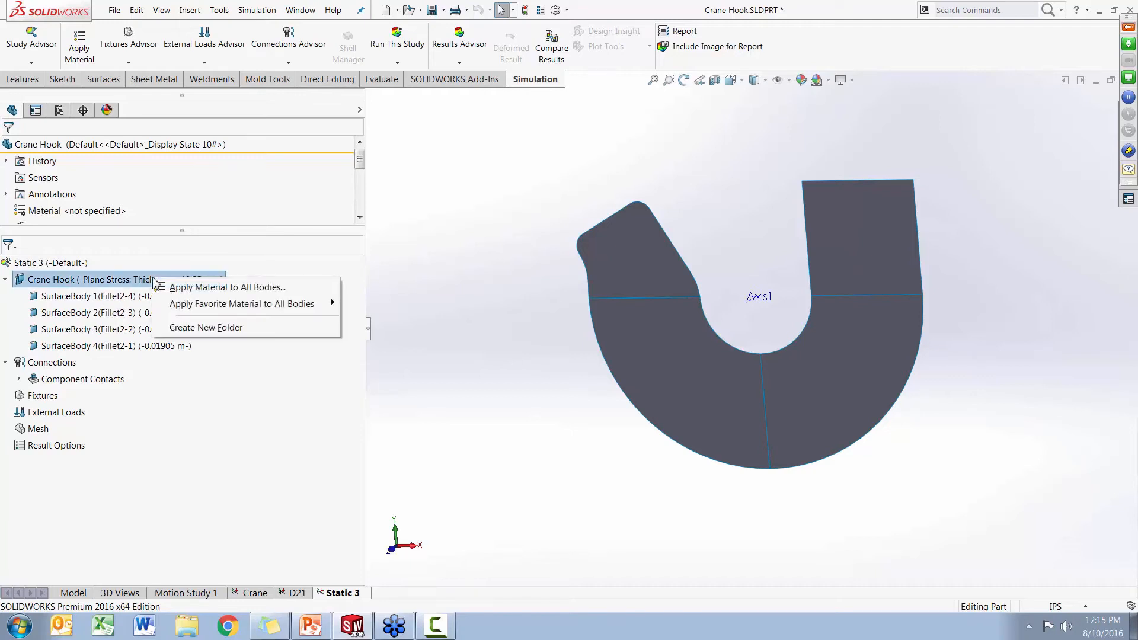
{"action": "mouse_move", "coordinate": [198, 304]}
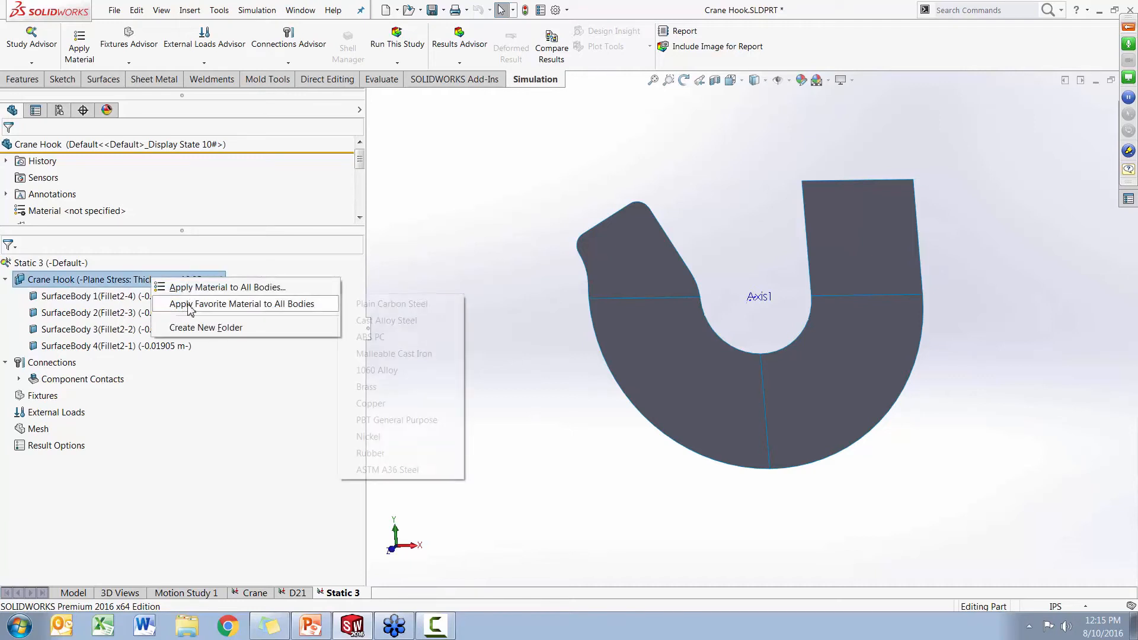
{"action": "left_click", "coordinate": [391, 304]}
{"action": "middle_click_drag", "start_coordinate": [485, 391], "coordinate": [558, 384]}
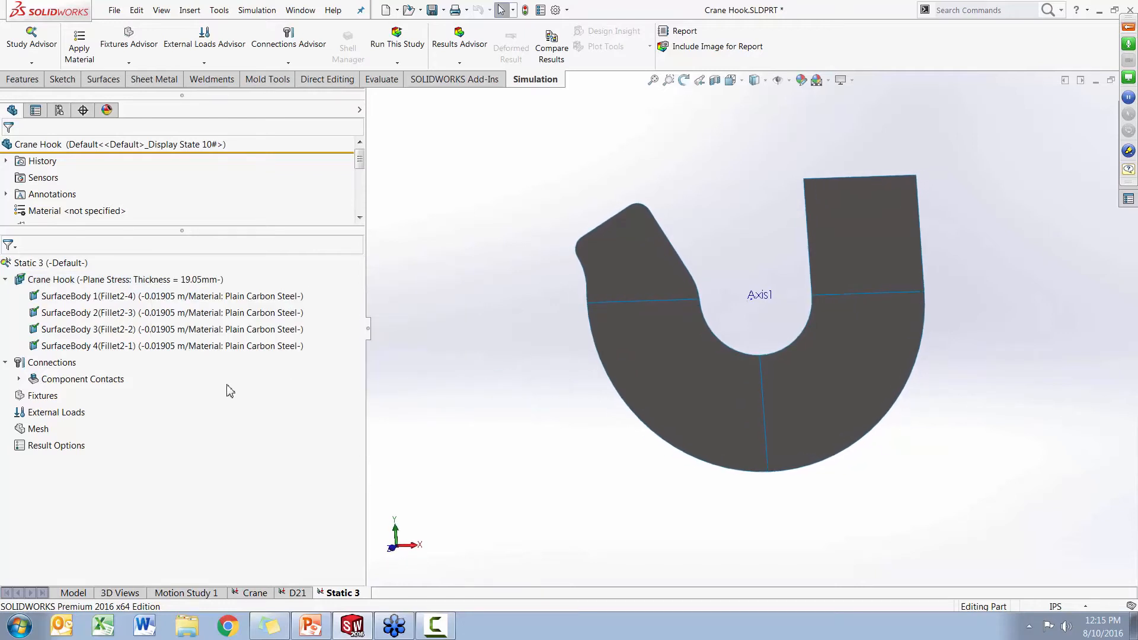
{"action": "right_click", "coordinate": [35, 398]}
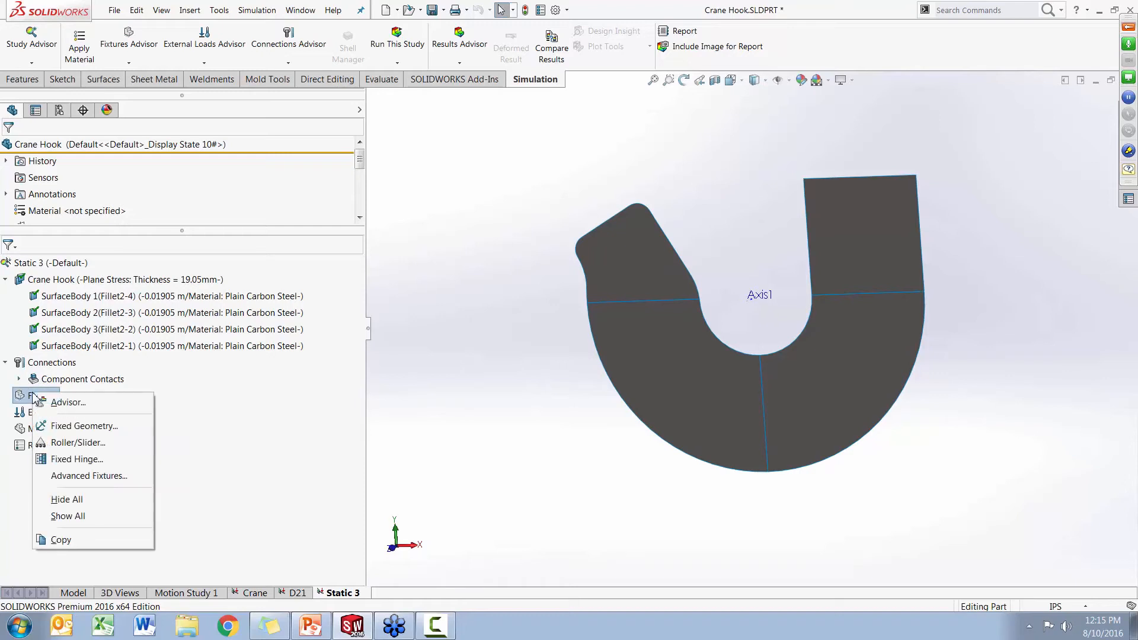
{"action": "middle_click_drag", "start_coordinate": [424, 402], "coordinate": [452, 421]}
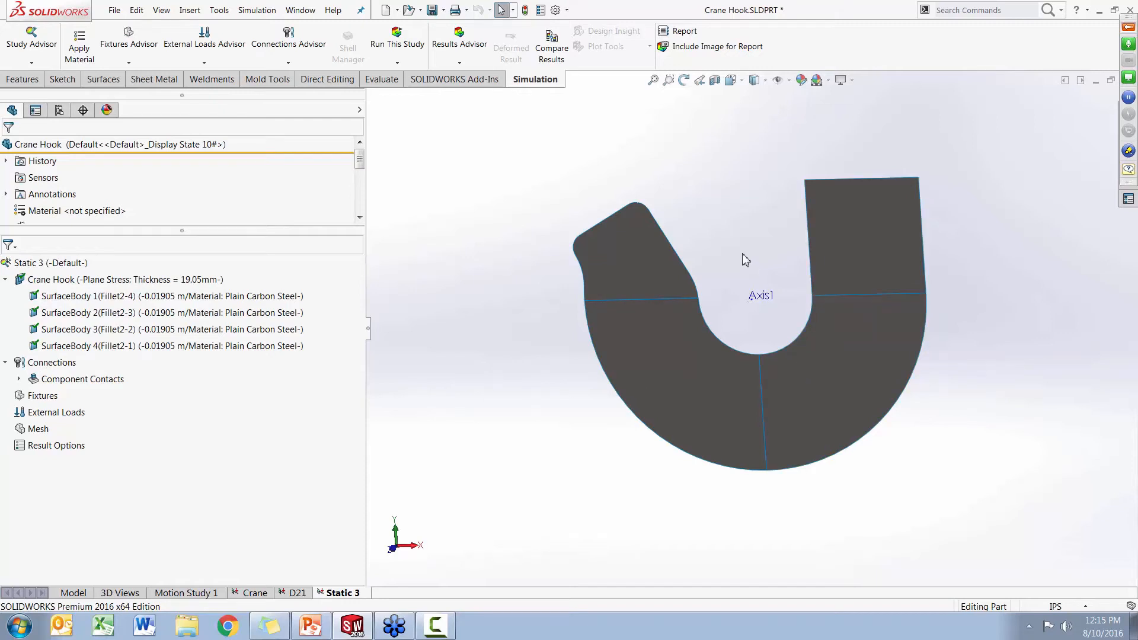
{"action": "middle_click_drag", "start_coordinate": [745, 258], "coordinate": [751, 248]}
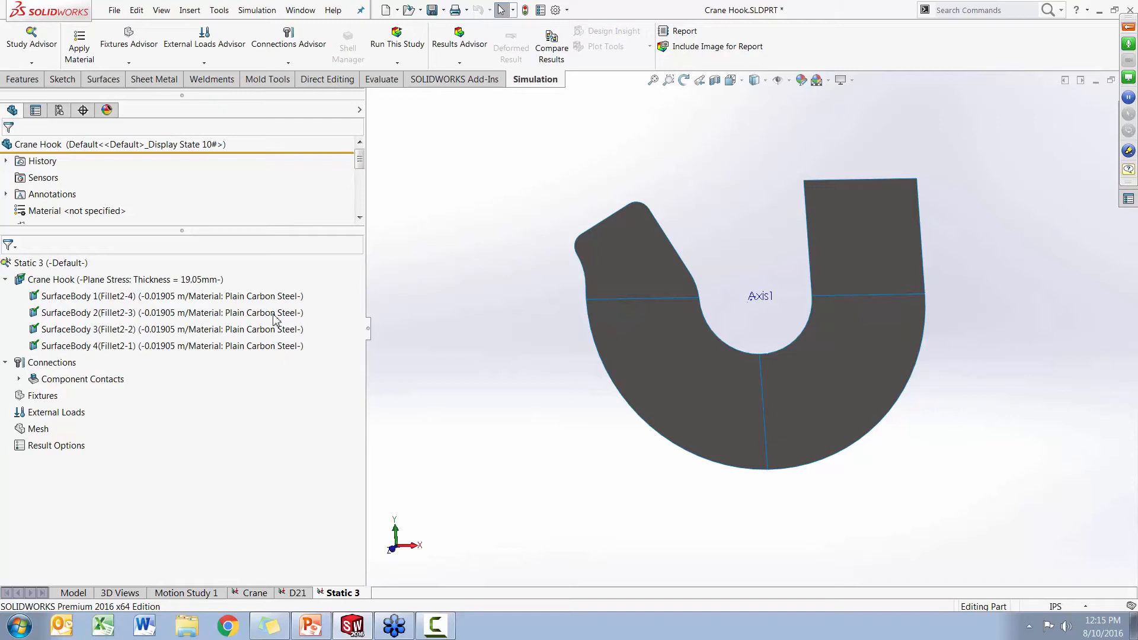
- Add a Fixed Geometry fixture to the top edge of the hook's straight shank
{"action": "right_click", "coordinate": [45, 401]}
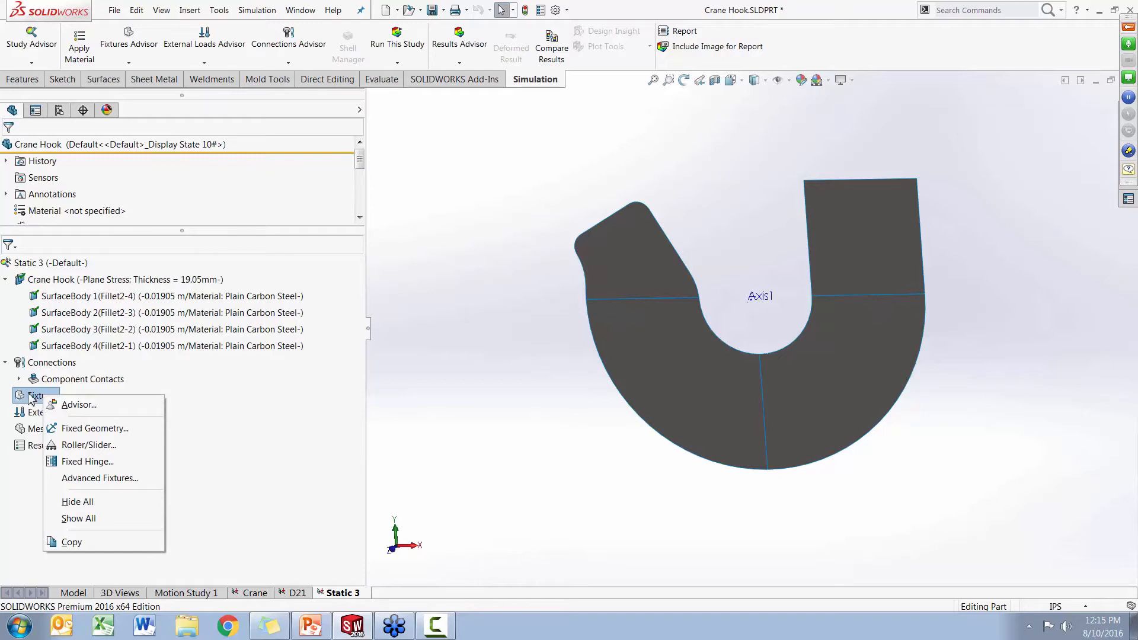
{"action": "left_click", "coordinate": [66, 433]}
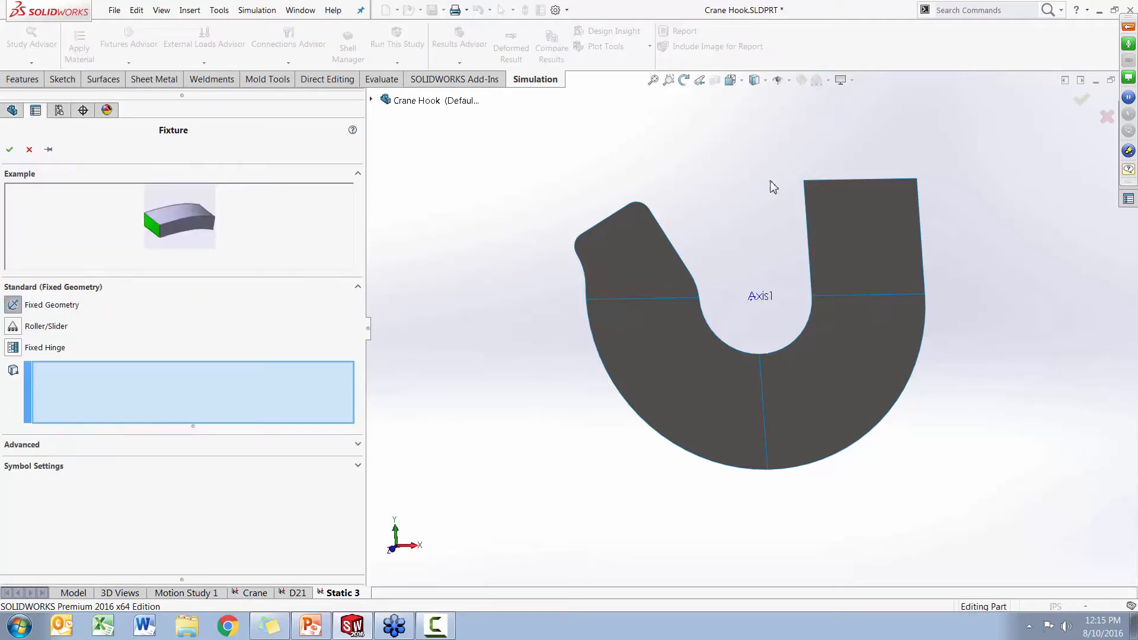
{"action": "left_click", "coordinate": [823, 181]}
{"action": "mouse_move", "coordinate": [823, 180]}
{"action": "middle_mouse_down"}
{"action": "mouse_move", "coordinate": [749, 147]}
{"action": "mouse_move", "coordinate": [757, 170]}
{"action": "mouse_move", "coordinate": [811, 183]}
{"action": "middle_mouse_up"}
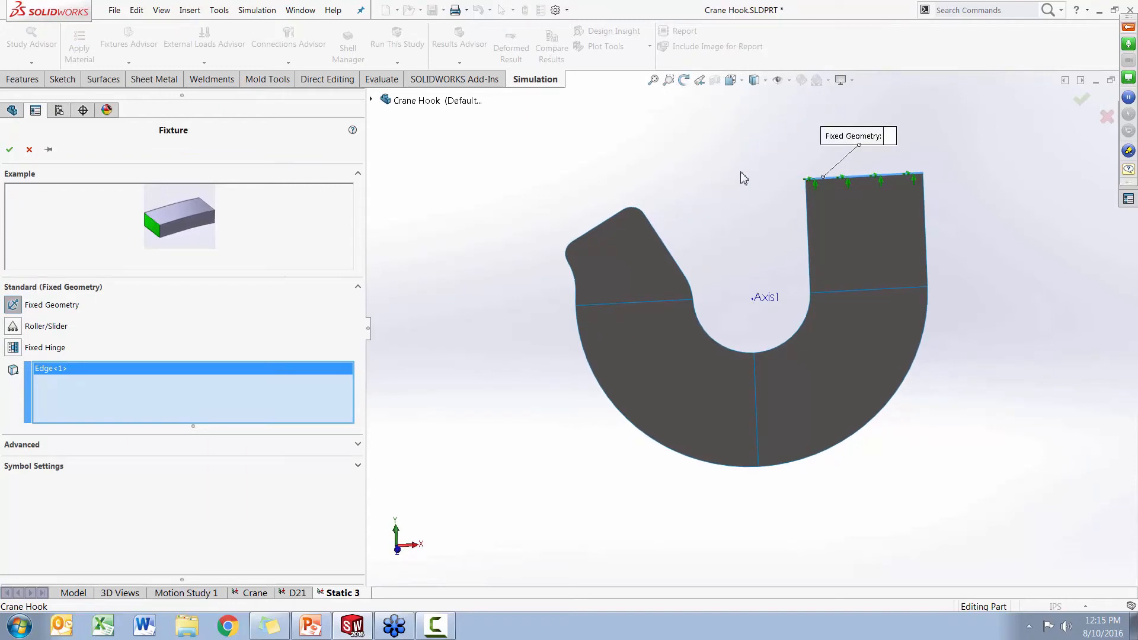
{"action": "middle_click_drag", "start_coordinate": [741, 177], "coordinate": [752, 170]}
{"action": "left_click", "coordinate": [9, 150]}
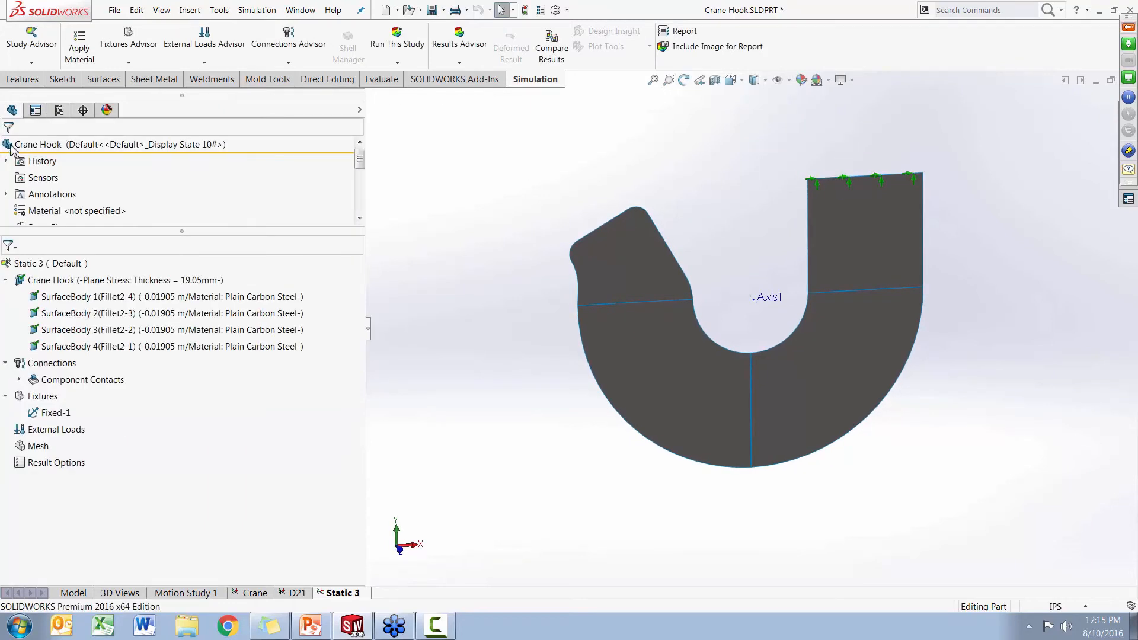
{"action": "middle_click_drag", "start_coordinate": [568, 371], "coordinate": [645, 341]}
{"action": "key", "text": "Escape"}
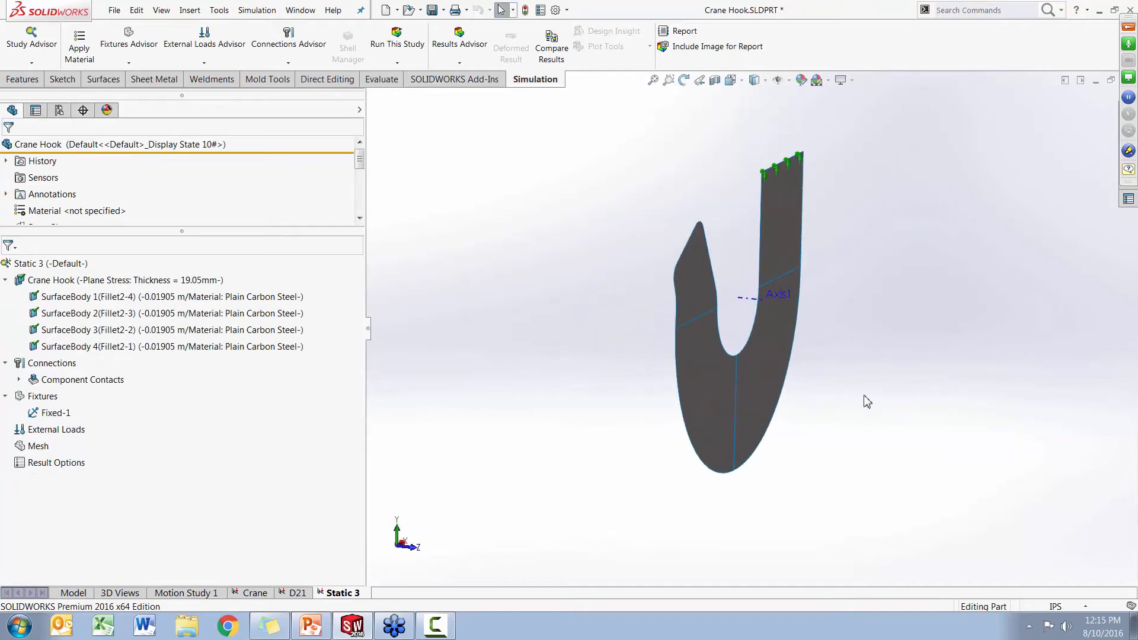
{"action": "middle_click_drag", "start_coordinate": [678, 412], "coordinate": [666, 409]}
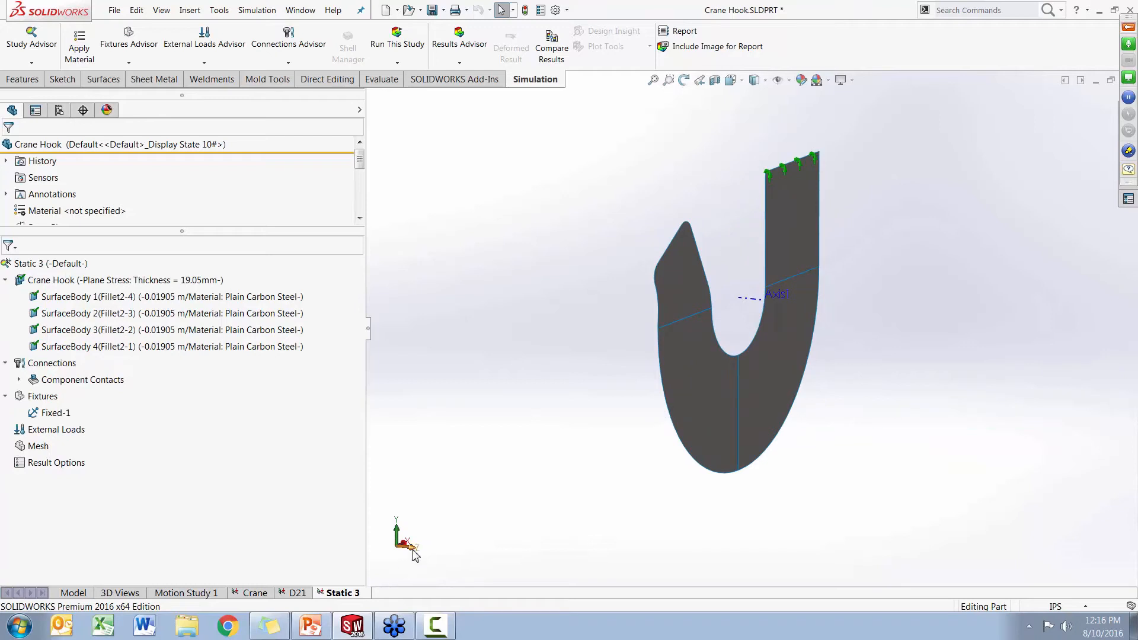
{"action": "middle_click_drag", "start_coordinate": [409, 549], "coordinate": [510, 540]}
{"action": "middle_click_drag", "start_coordinate": [572, 503], "coordinate": [485, 548]}
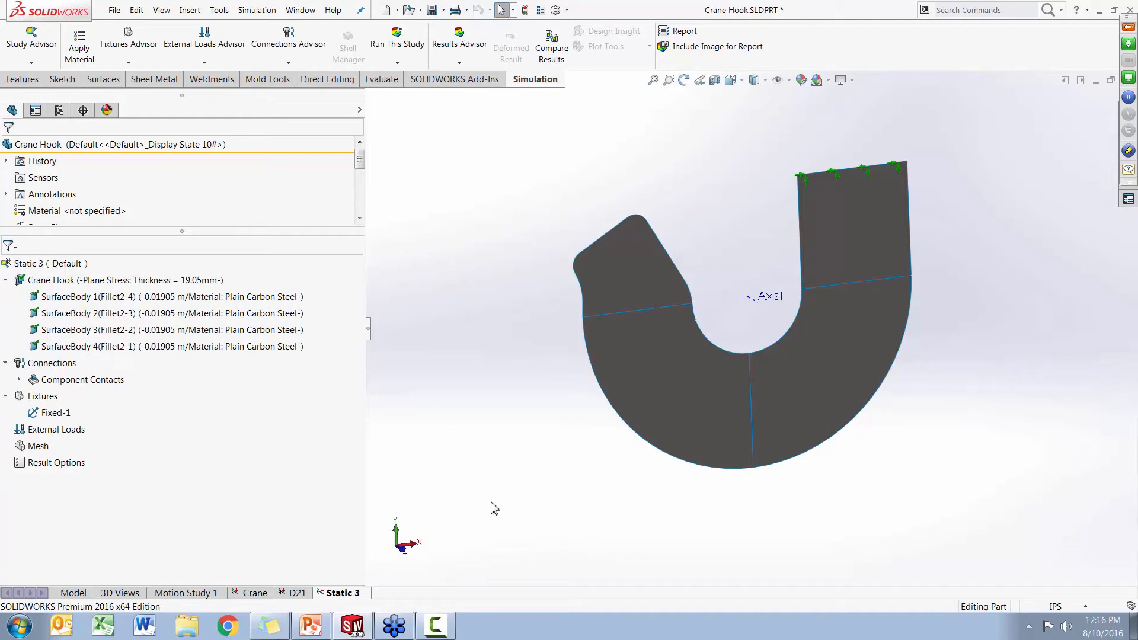
- Start a force on the vertex at the lowest point of the hook's inner curve, with Front Plane as its direction reference
{"action": "right_click", "coordinate": [66, 433]}
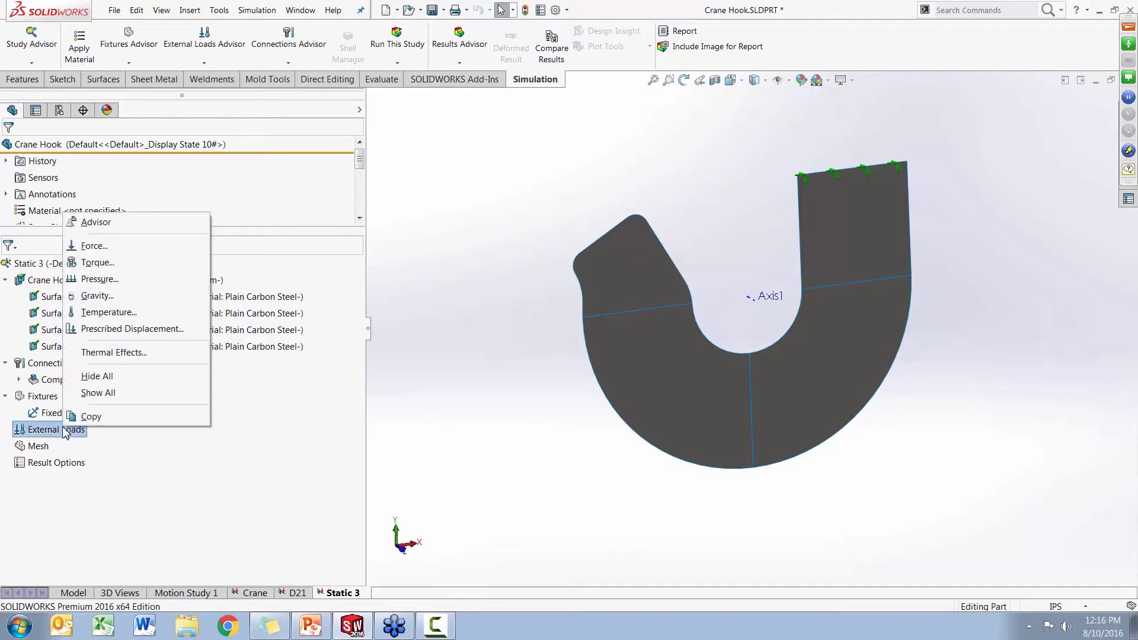
{"action": "left_click", "coordinate": [163, 247]}
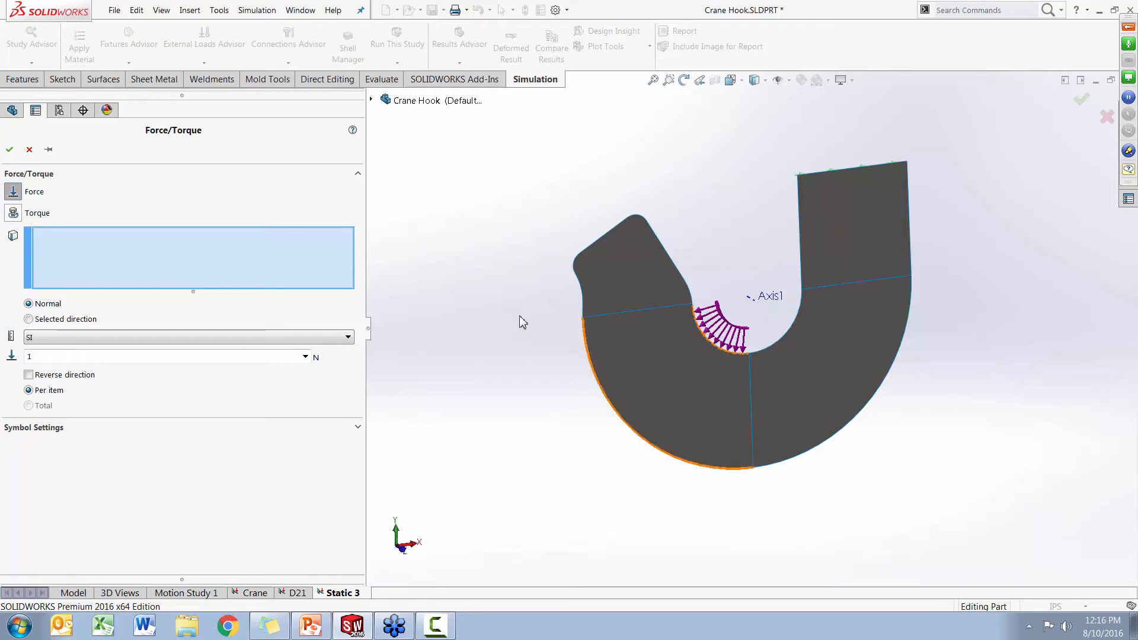
{"action": "left_click", "coordinate": [35, 320]}
{"action": "left_click", "coordinate": [85, 274]}
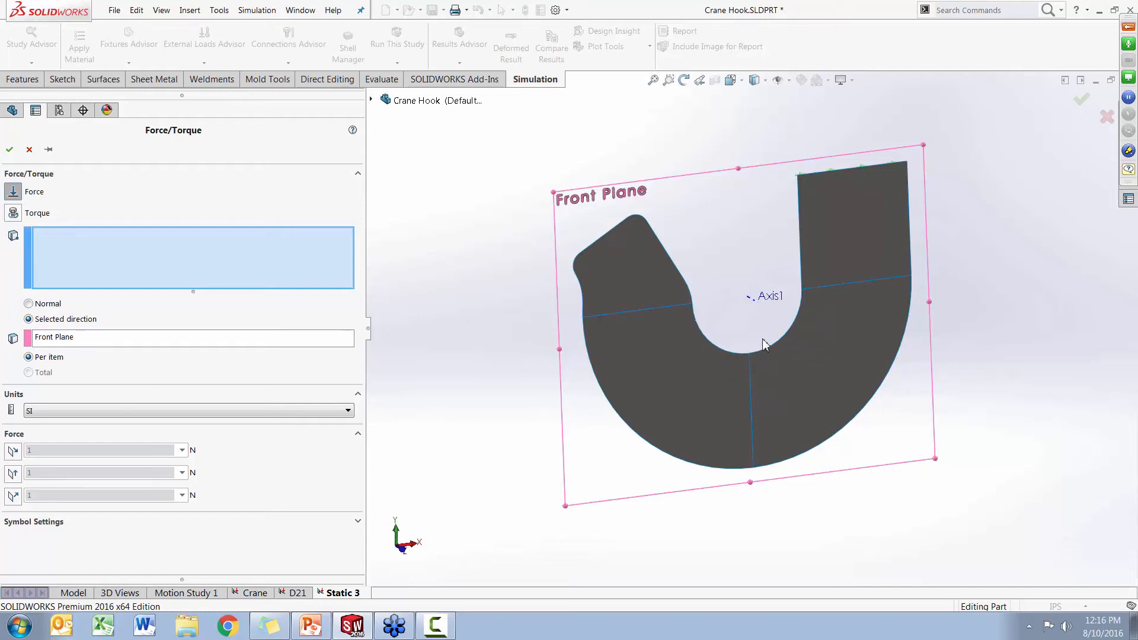
{"action": "key", "text": "g"}
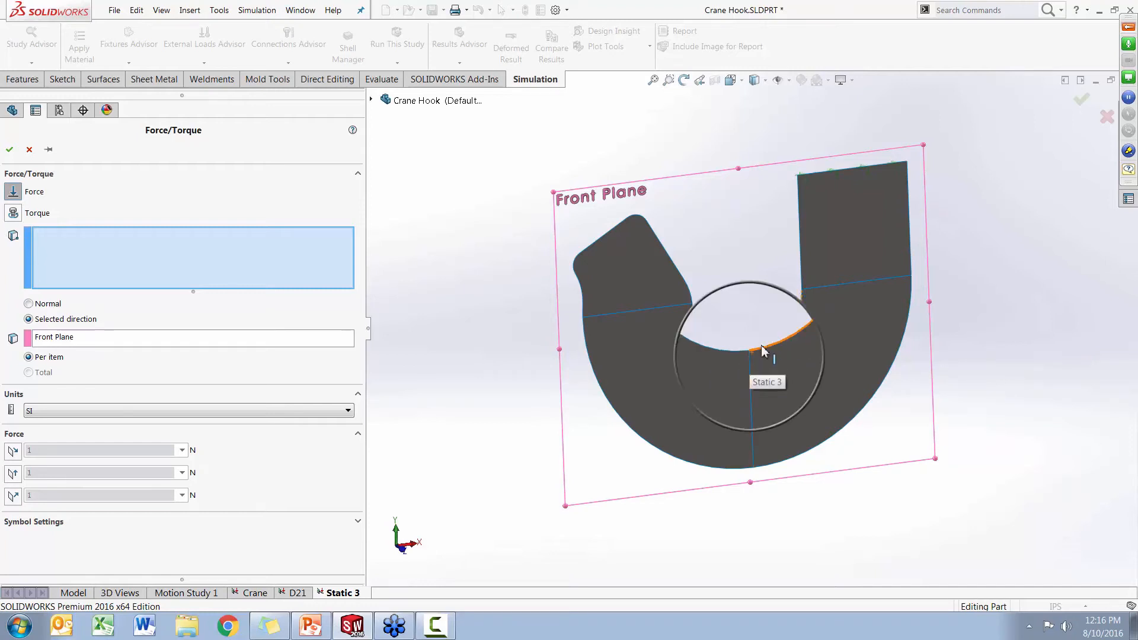
{"action": "left_click", "coordinate": [748, 351]}
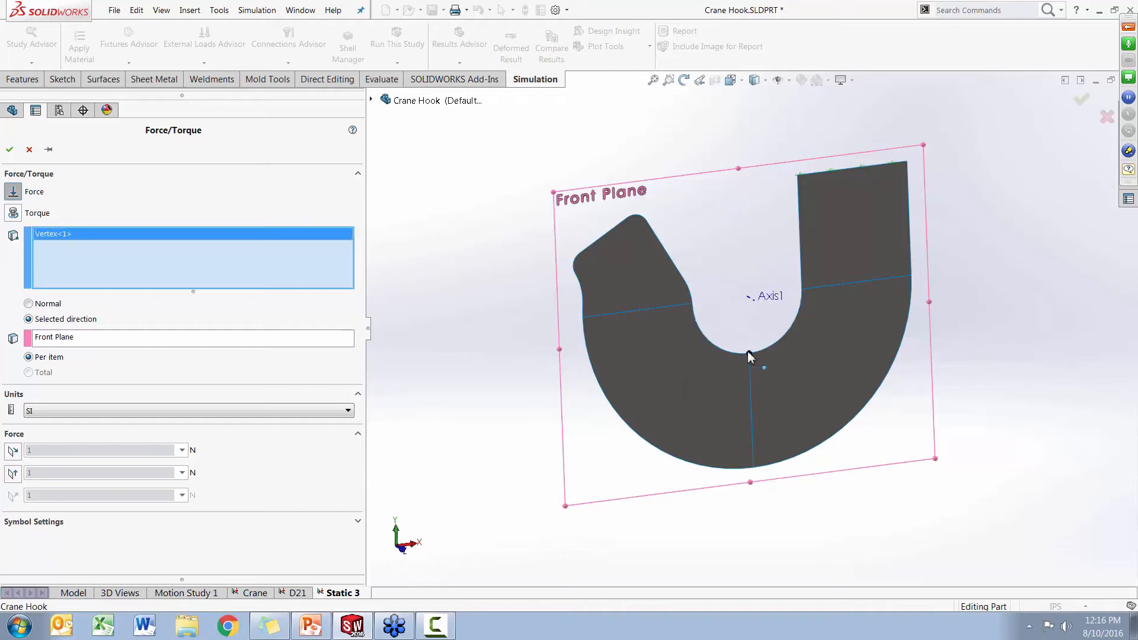
{"action": "left_click", "coordinate": [78, 340]}
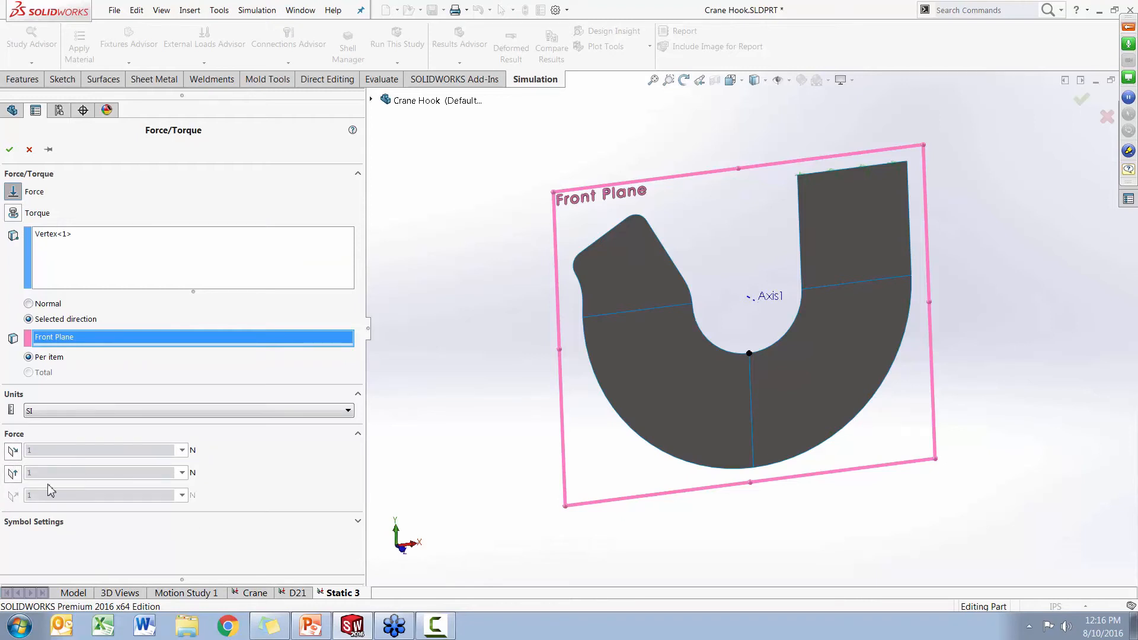
- Apply 5000 lbf along plane direction 2, reversed to point downward, using English (IPS) units for the force
{"action": "left_click", "coordinate": [13, 474]}
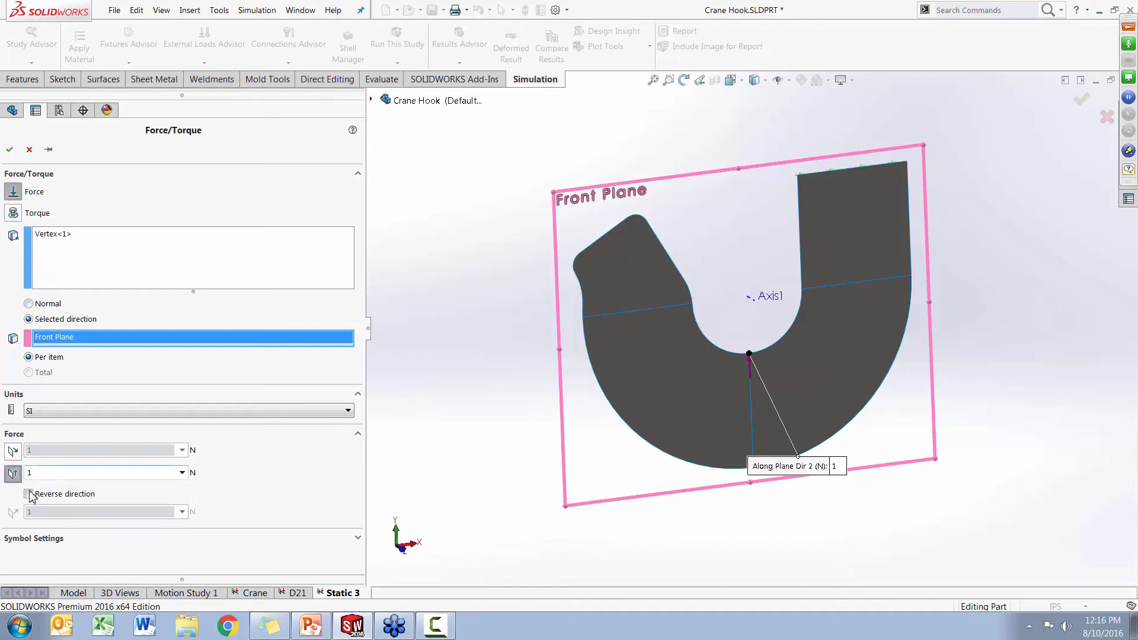
{"action": "left_click", "coordinate": [29, 495]}
{"action": "left_click", "coordinate": [82, 413]}
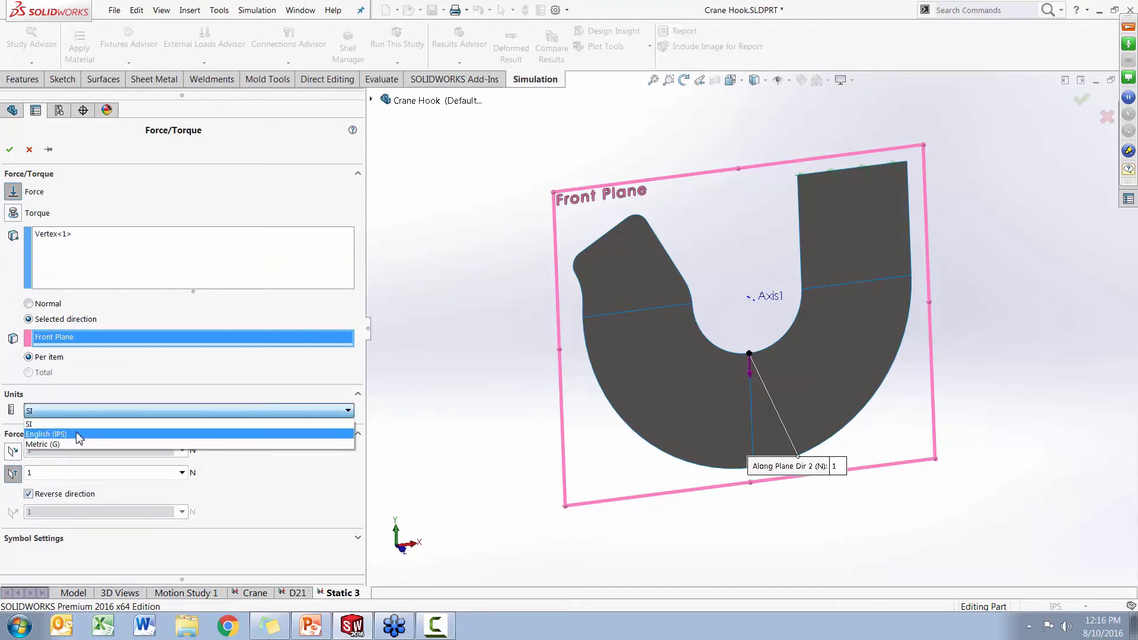
{"action": "left_click", "coordinate": [84, 427]}
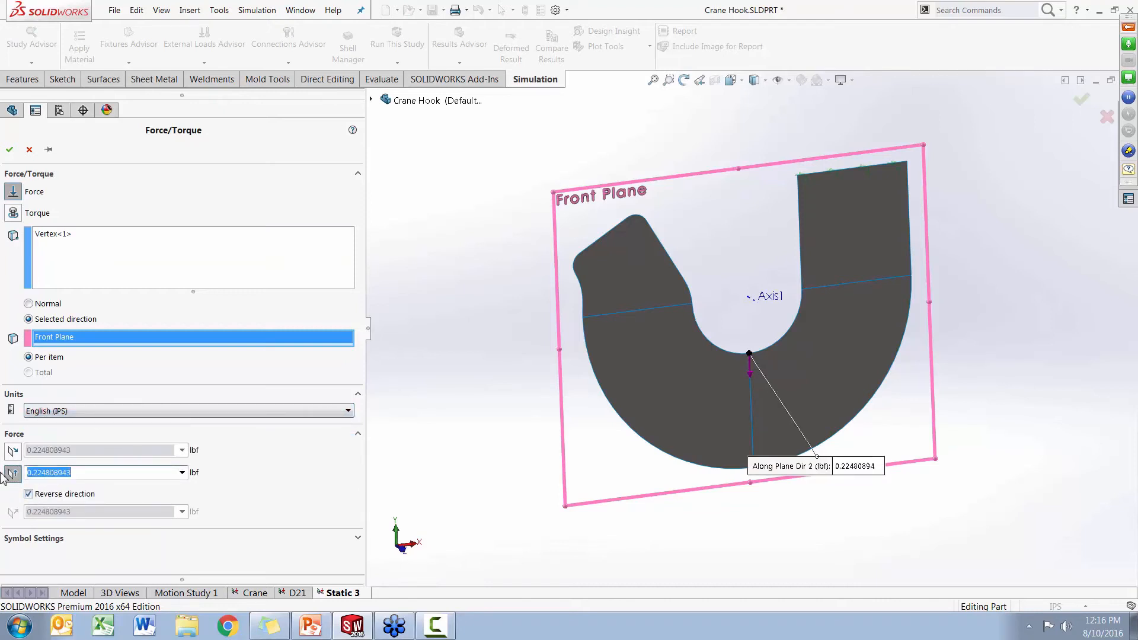
{"action": "type", "text": "5000"}
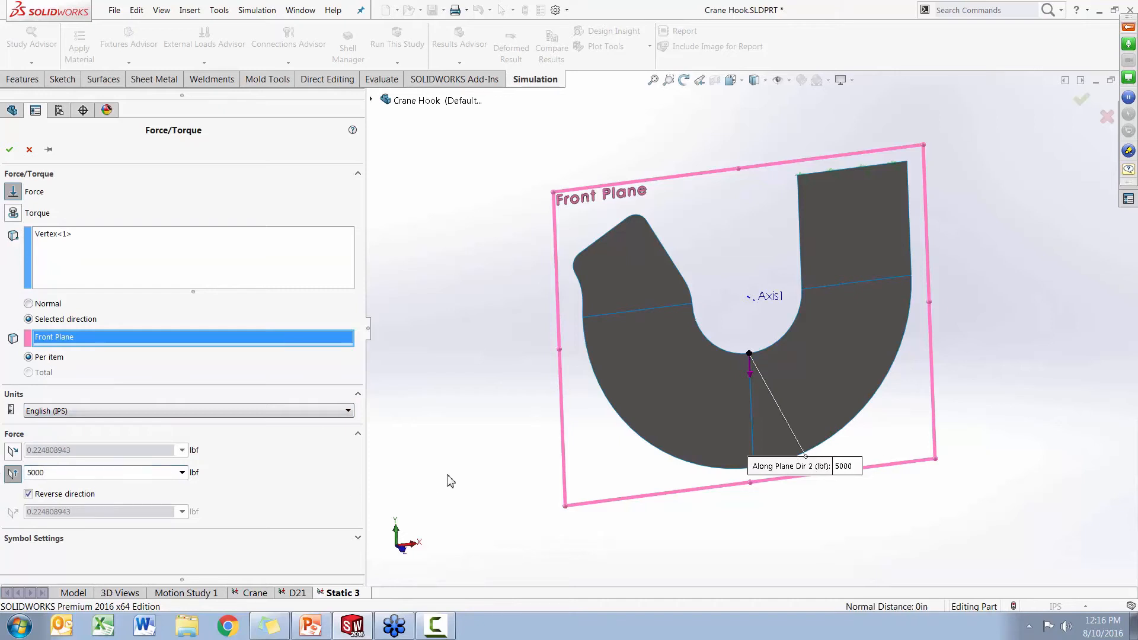
{"action": "left_click", "coordinate": [10, 149]}
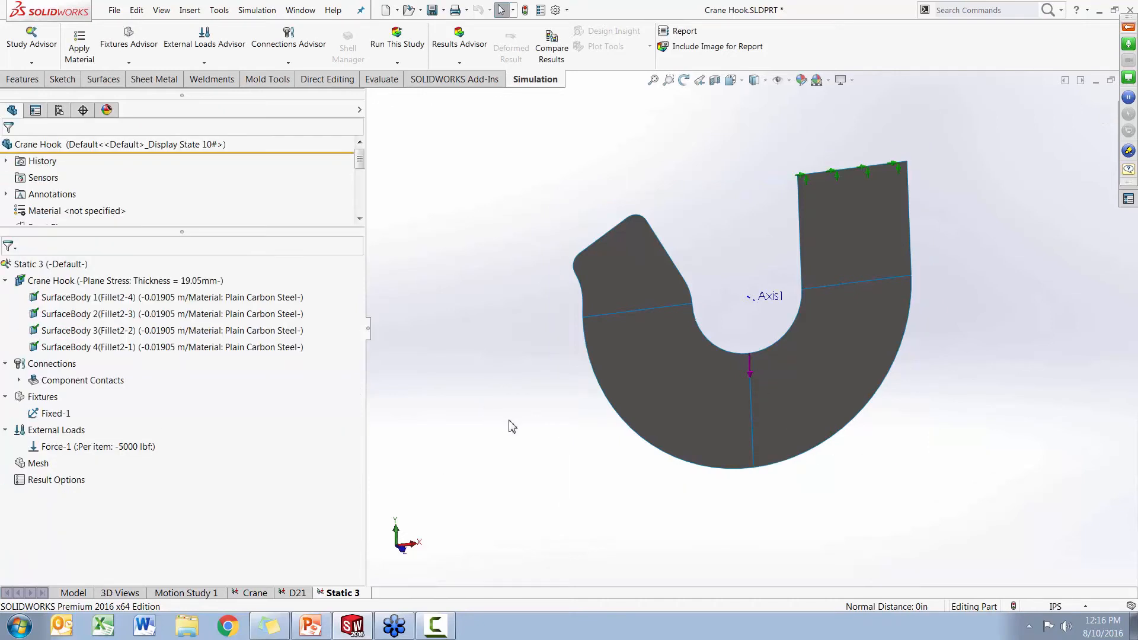
- Mesh the hook with a blended curvature-based mesh and a 0.15 in element size
{"action": "middle_click_drag", "start_coordinate": [512, 427], "coordinate": [555, 455]}
{"action": "right_click", "coordinate": [45, 467]}
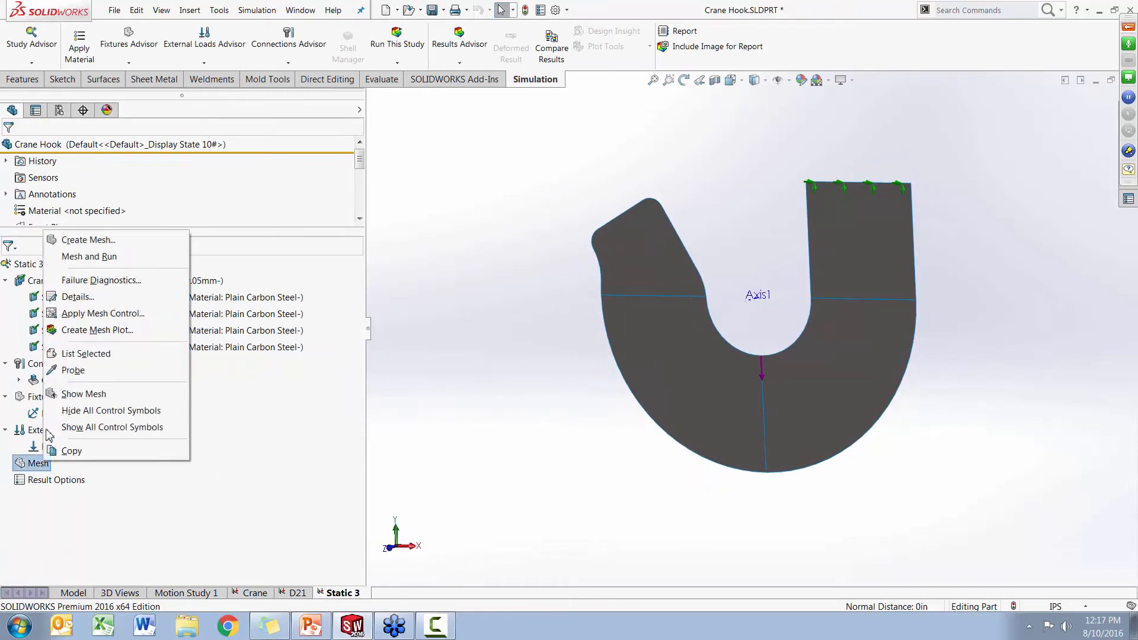
{"action": "left_click", "coordinate": [127, 239]}
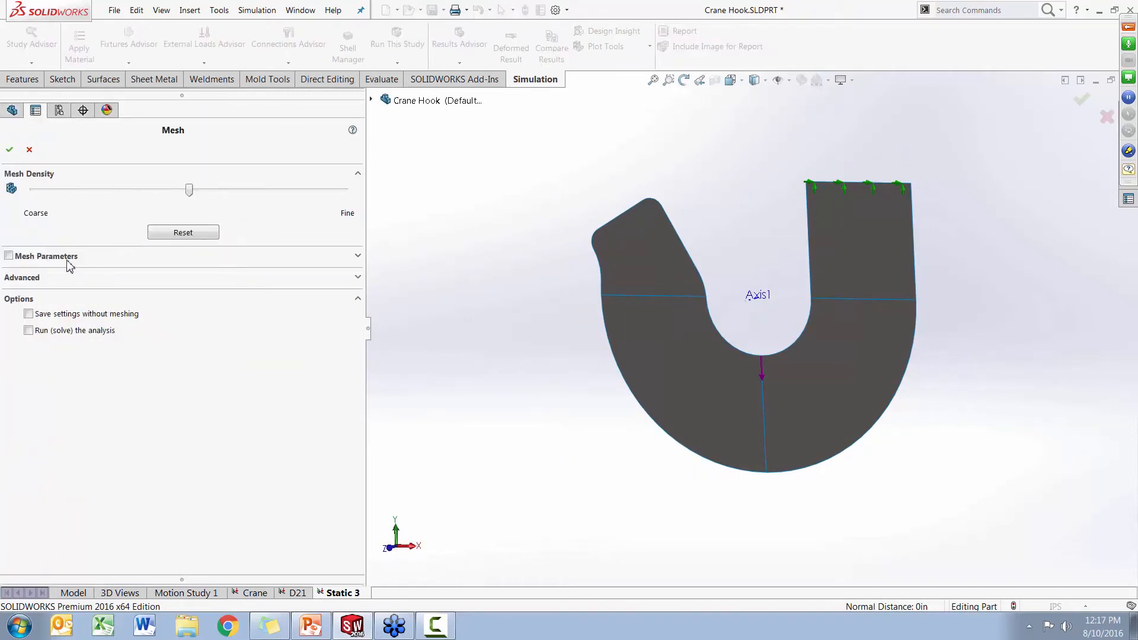
{"action": "left_click", "coordinate": [8, 256]}
{"action": "middle_click_drag", "start_coordinate": [597, 391], "coordinate": [590, 393]}
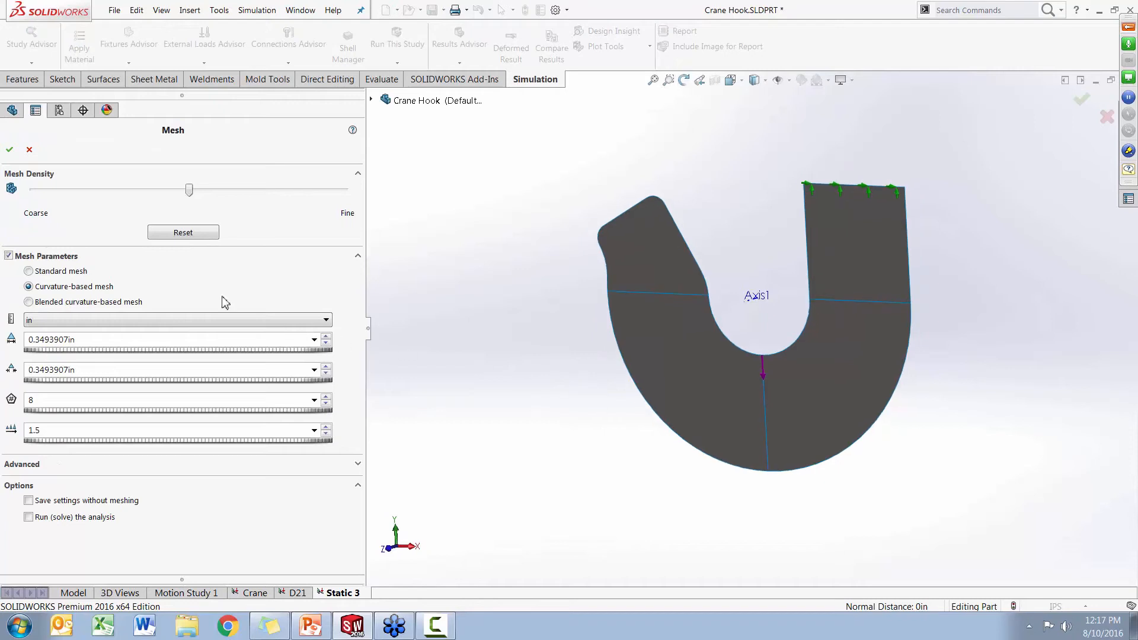
{"action": "left_click", "coordinate": [79, 303]}
{"action": "double_click", "coordinate": [97, 339]}
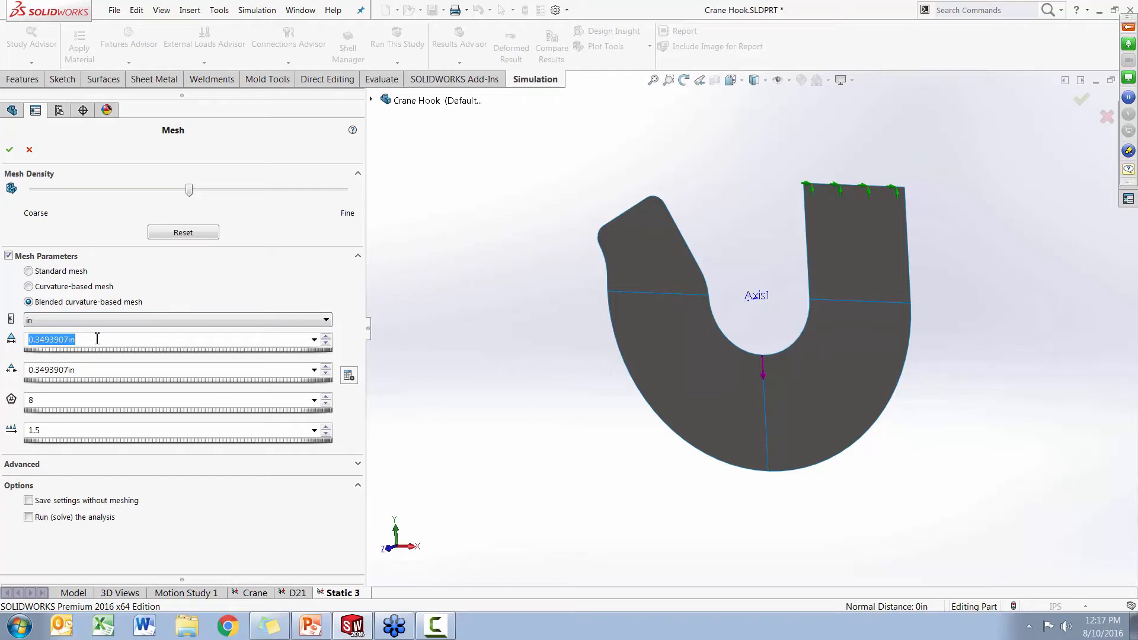
{"action": "type", "text": "0.15"}
{"action": "left_click", "coordinate": [122, 376]}
{"action": "left_click", "coordinate": [489, 395]}
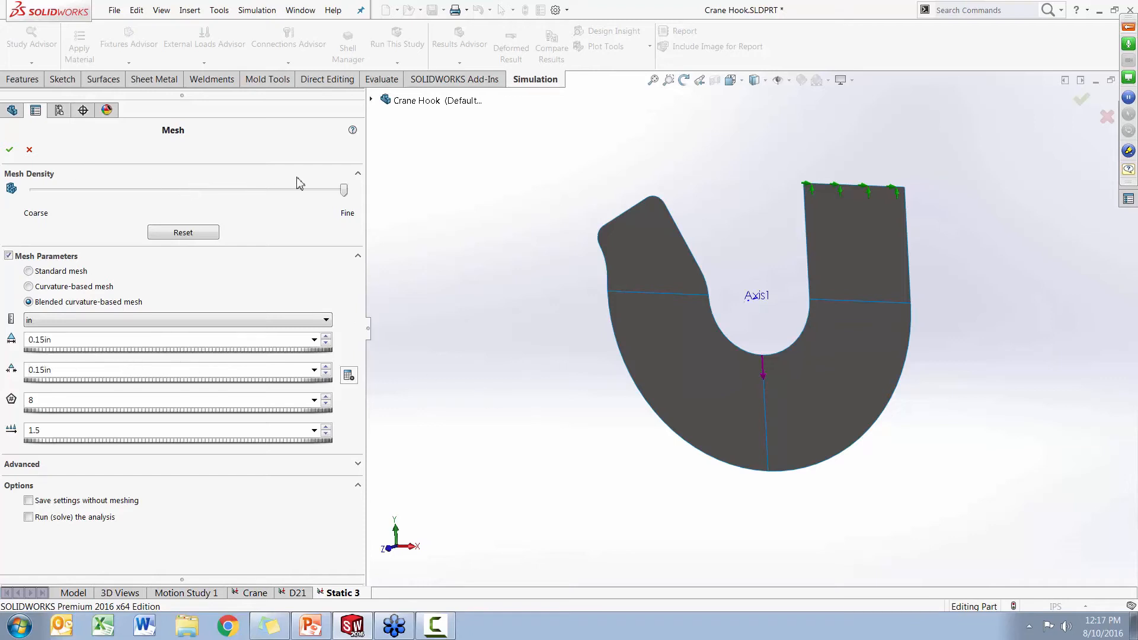
{"action": "left_click", "coordinate": [9, 150]}
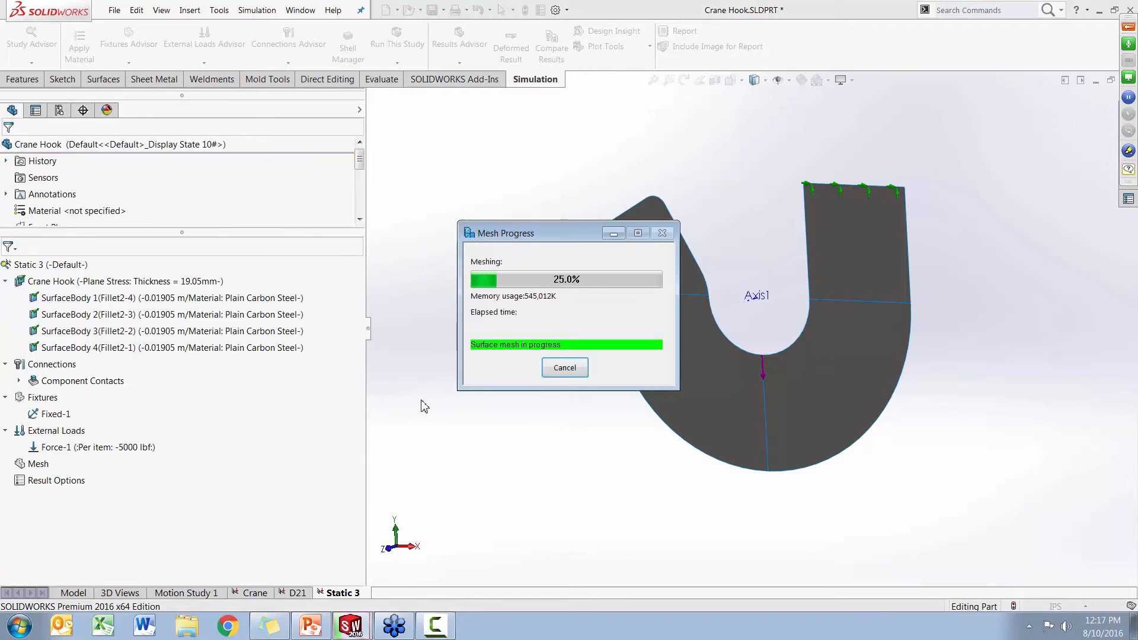
- Run the Static 3 study on the meshed hook
{"action": "middle_click_drag", "start_coordinate": [502, 460], "coordinate": [519, 444]}
{"action": "key", "text": "Escape"}
{"action": "right_click", "coordinate": [48, 272]}
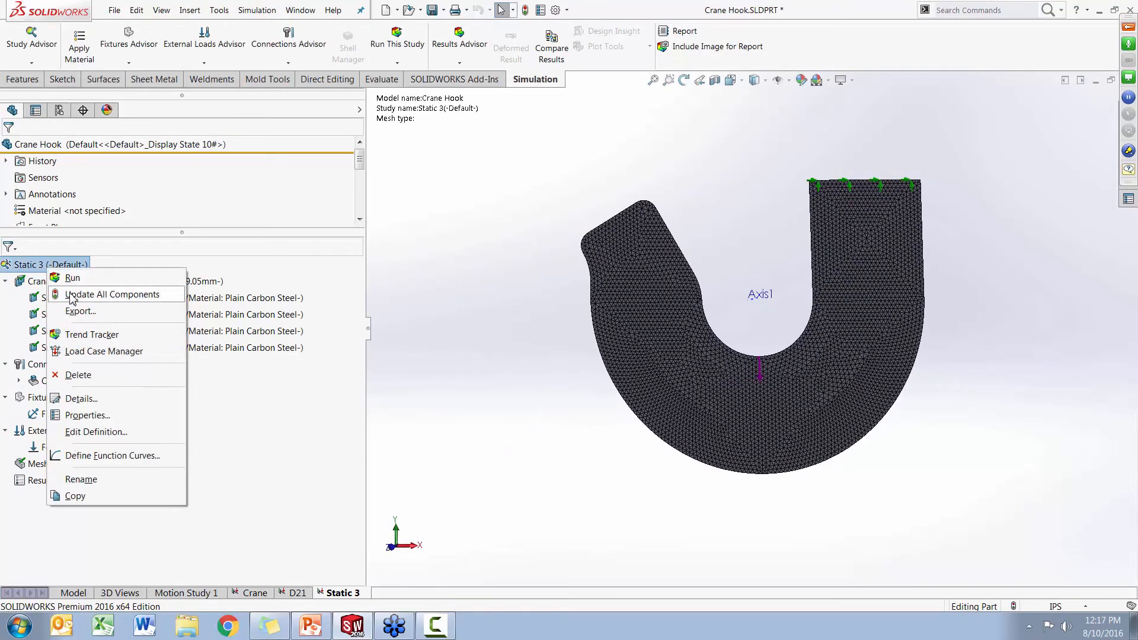
{"action": "left_click", "coordinate": [70, 277]}
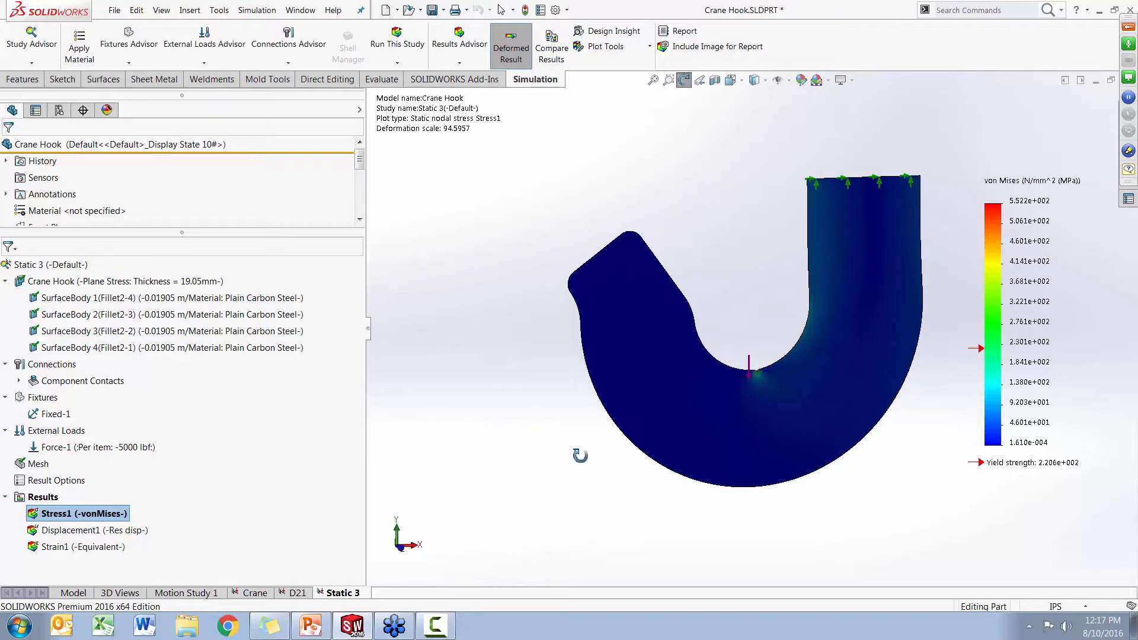
- Change the von Mises stress plot to show SY: Y Normal Stress in psi
{"action": "right_click", "coordinate": [96, 515]}
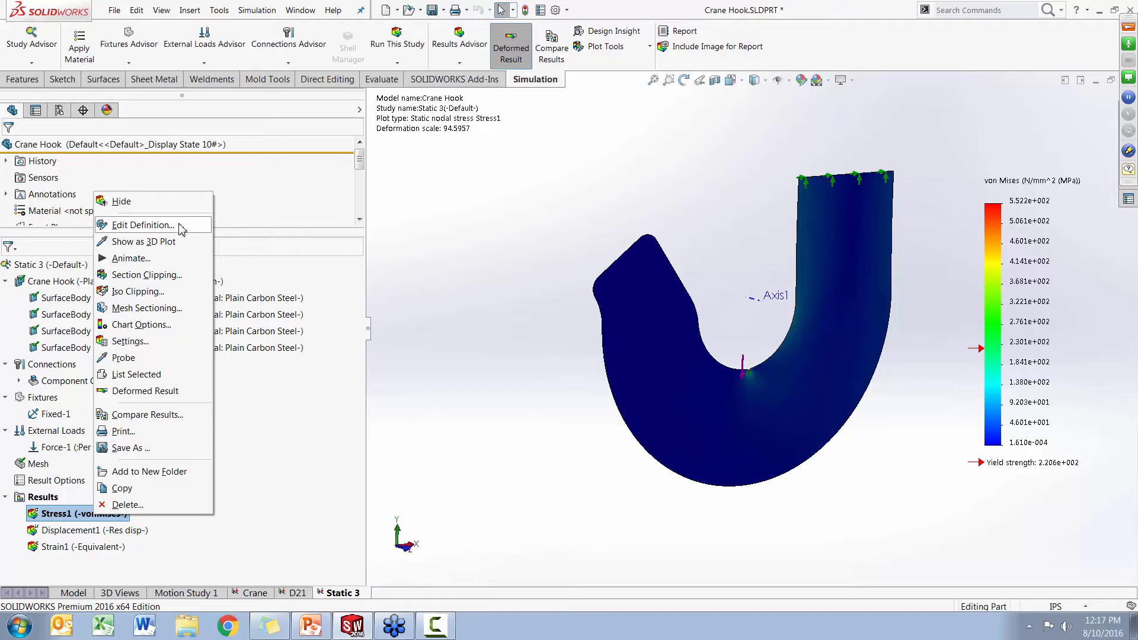
{"action": "left_click", "coordinate": [427, 404]}
{"action": "middle_click_drag", "start_coordinate": [428, 406], "coordinate": [444, 411]}
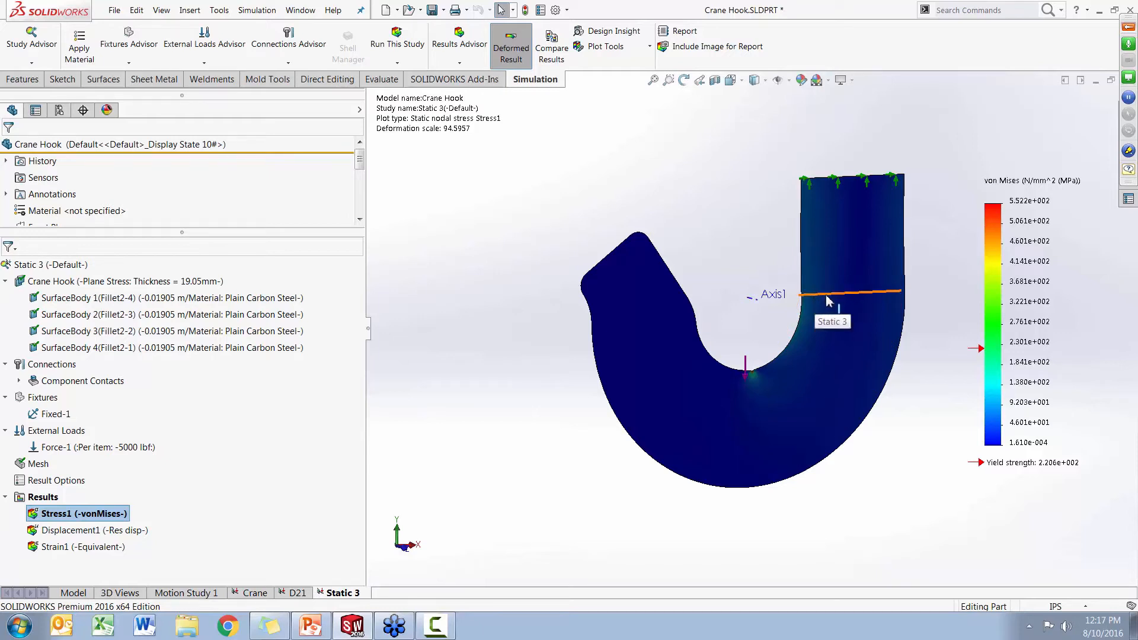
{"action": "right_click", "coordinate": [104, 519]}
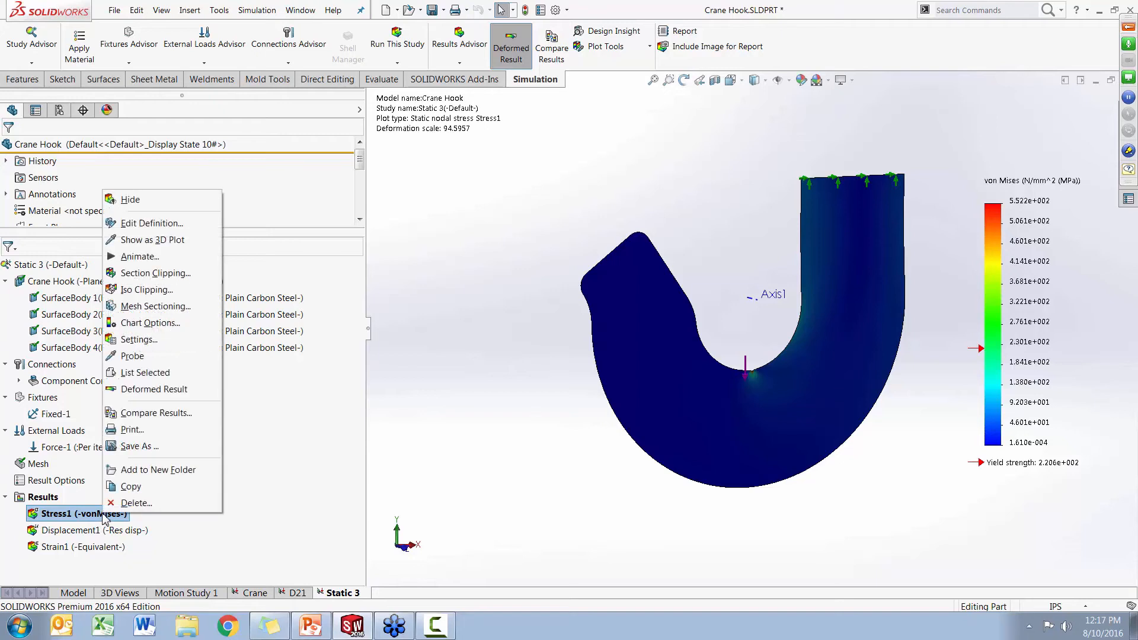
{"action": "left_click", "coordinate": [148, 224]}
{"action": "left_click", "coordinate": [183, 218]}
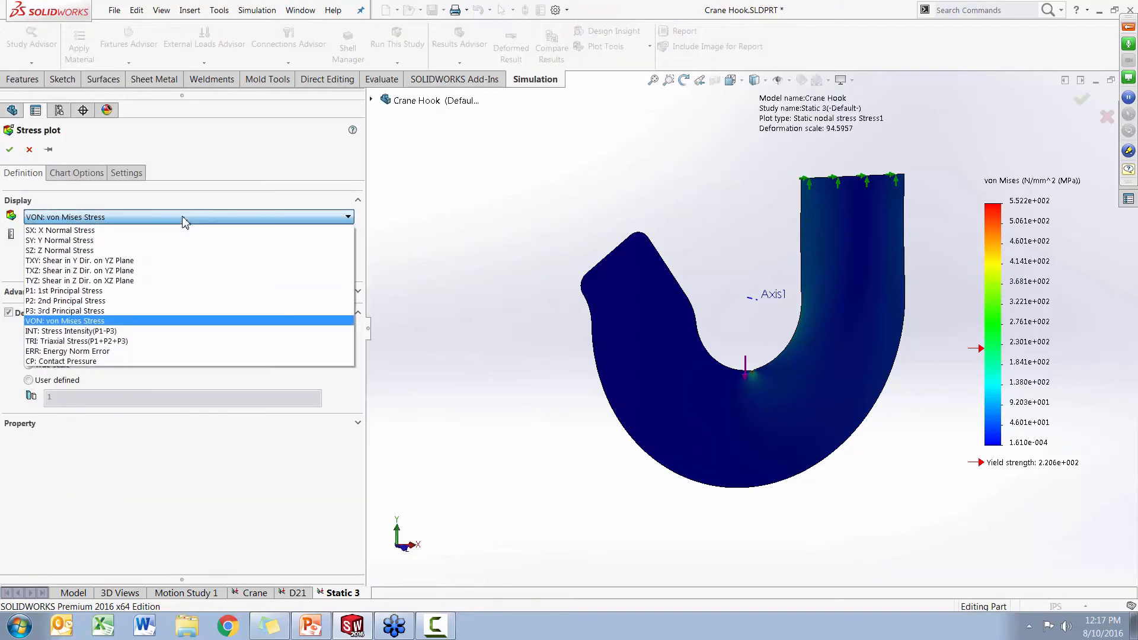
{"action": "left_click", "coordinate": [157, 240]}
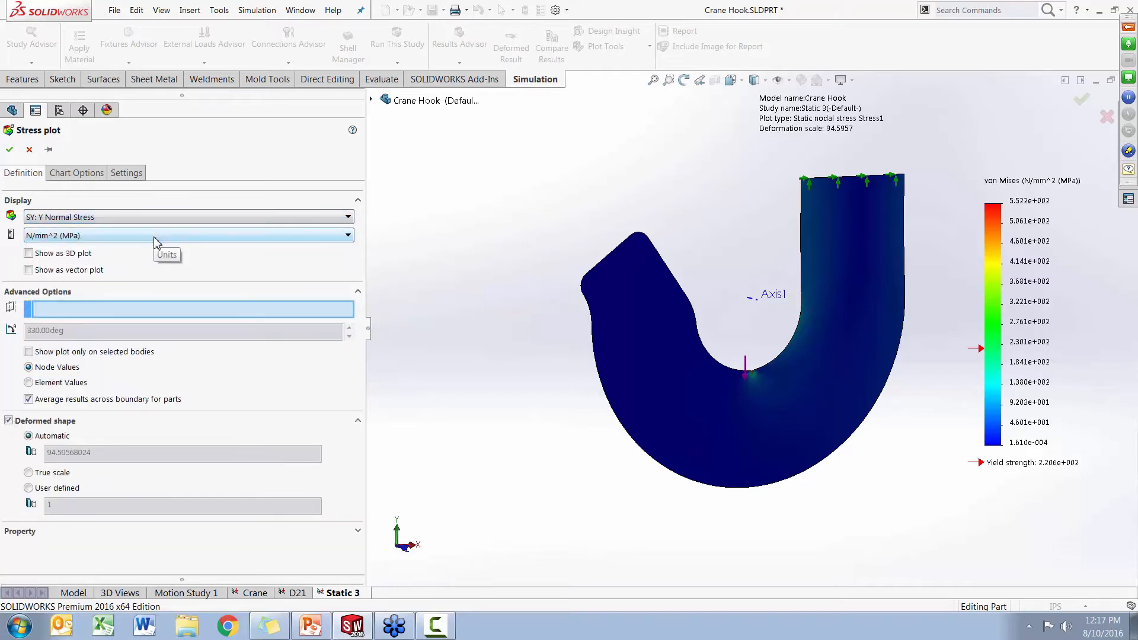
{"action": "left_click", "coordinate": [130, 237]}
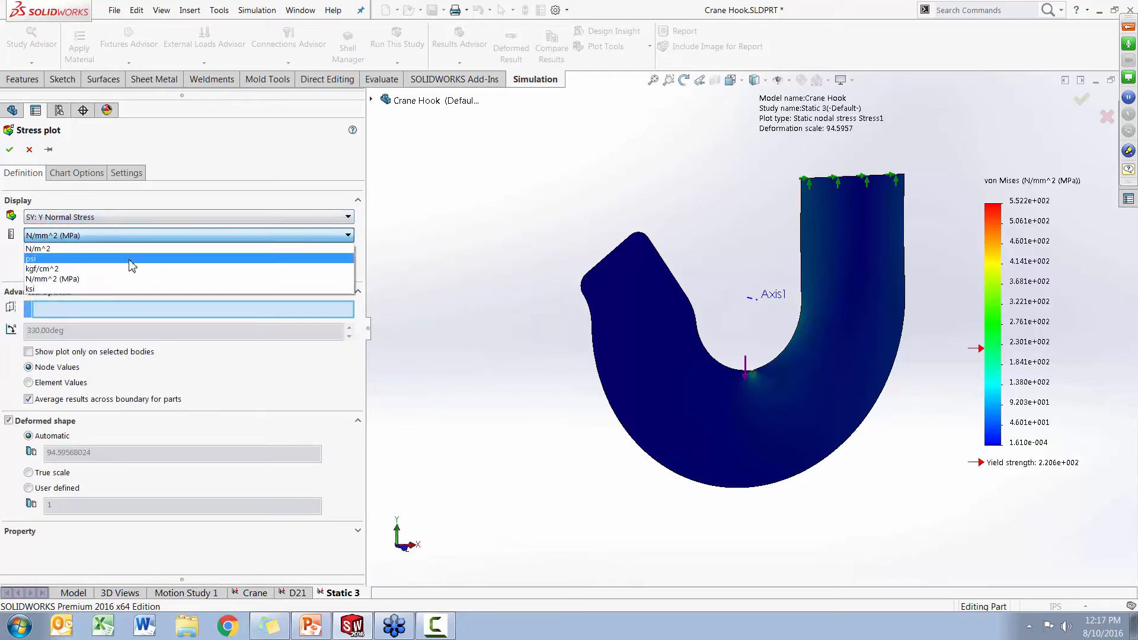
{"action": "left_click", "coordinate": [130, 258]}
{"action": "left_click", "coordinate": [9, 150]}
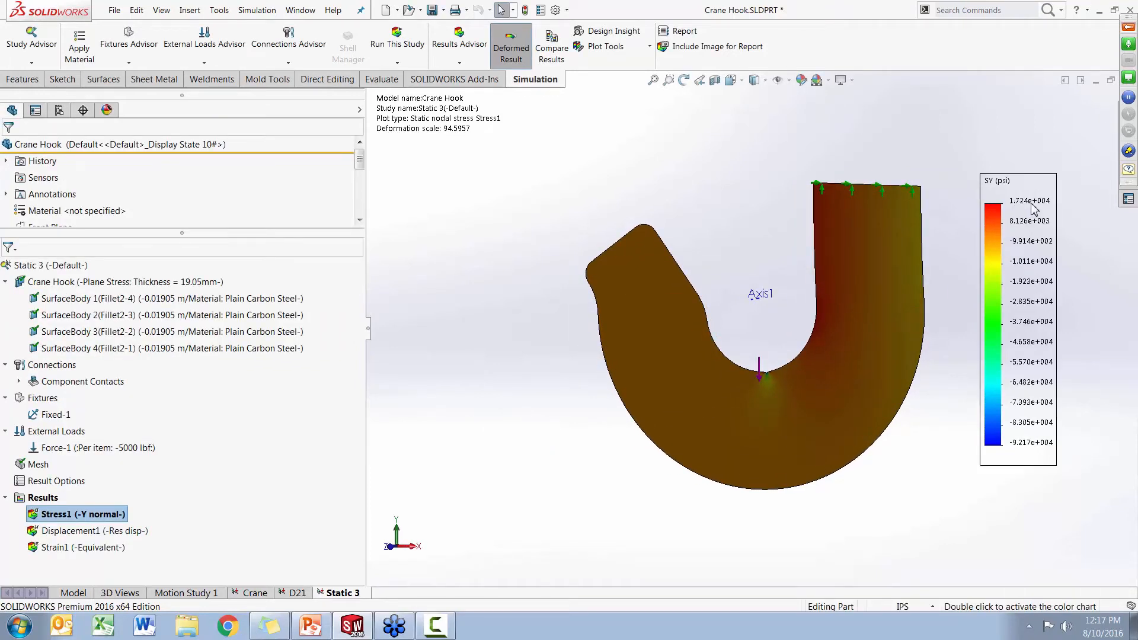
- Switch the Y normal stress plot's units to ksi
{"action": "right_click", "coordinate": [99, 519]}
{"action": "left_click", "coordinate": [178, 224]}
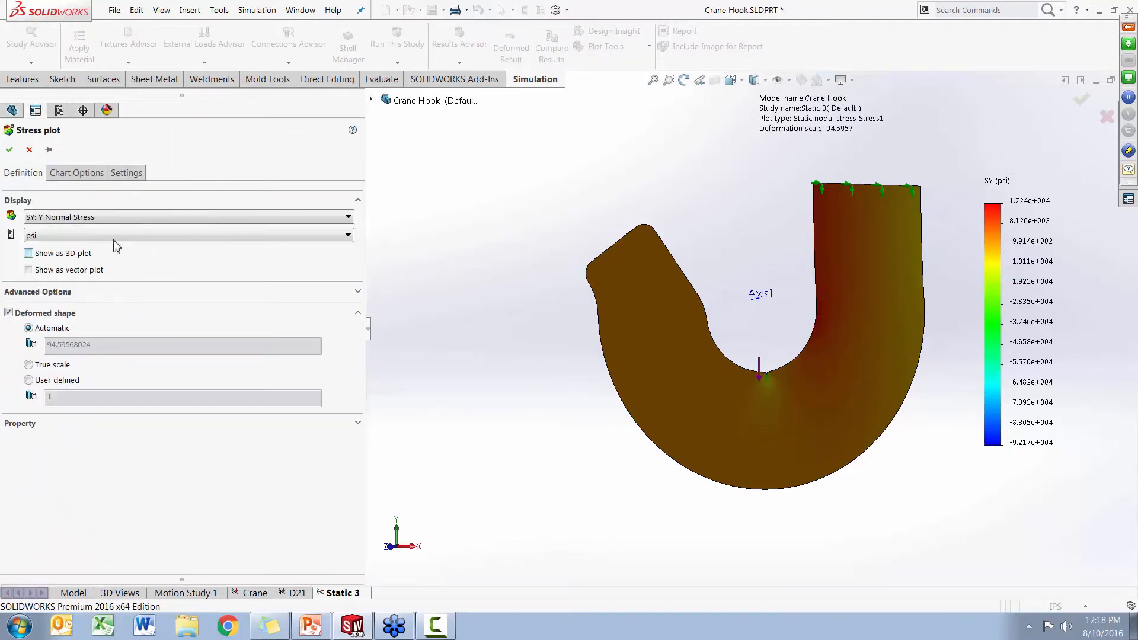
{"action": "left_click", "coordinate": [130, 235]}
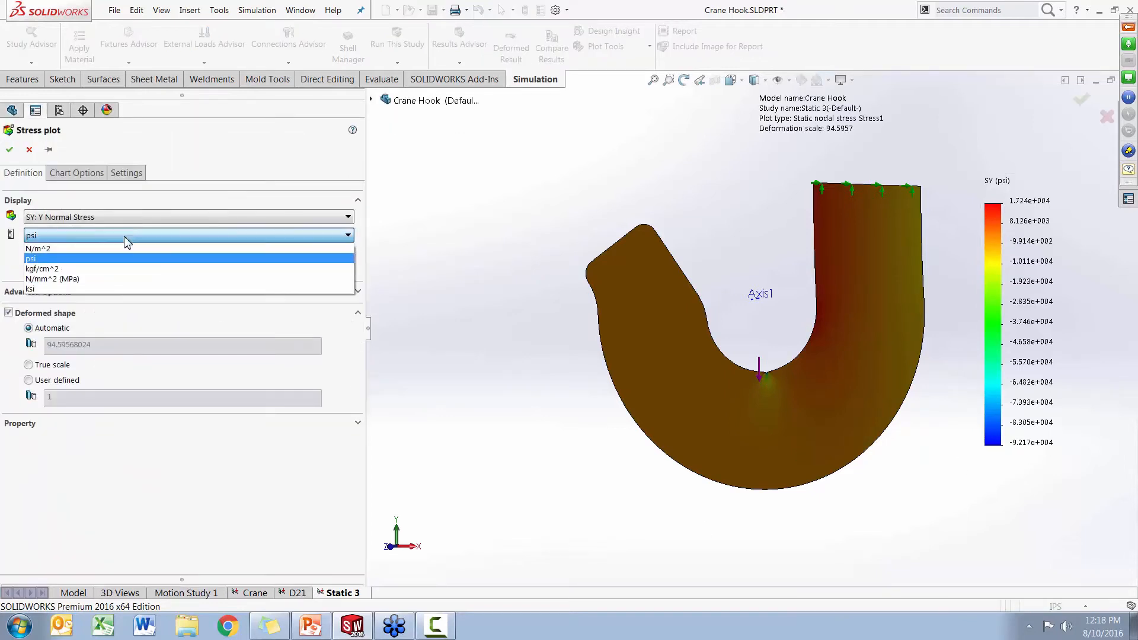
{"action": "left_click", "coordinate": [99, 288]}
{"action": "key", "text": "Return"}
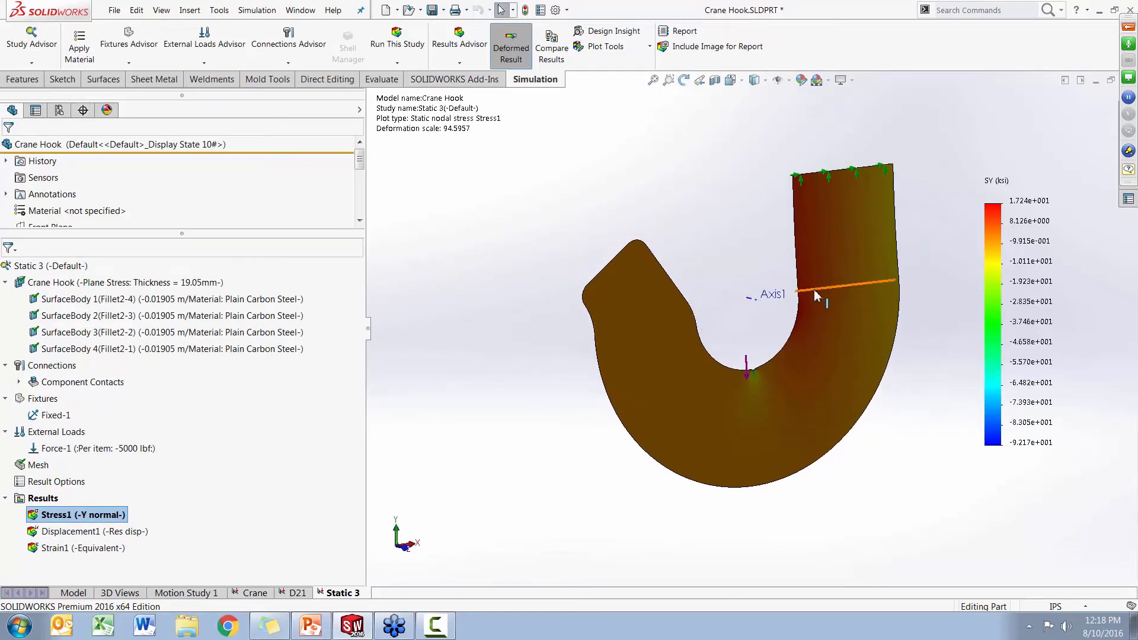
- Probe the Y normal stress along the split-line edge across the hook's shank and widen the value column of the results
{"action": "right_click", "coordinate": [75, 516]}
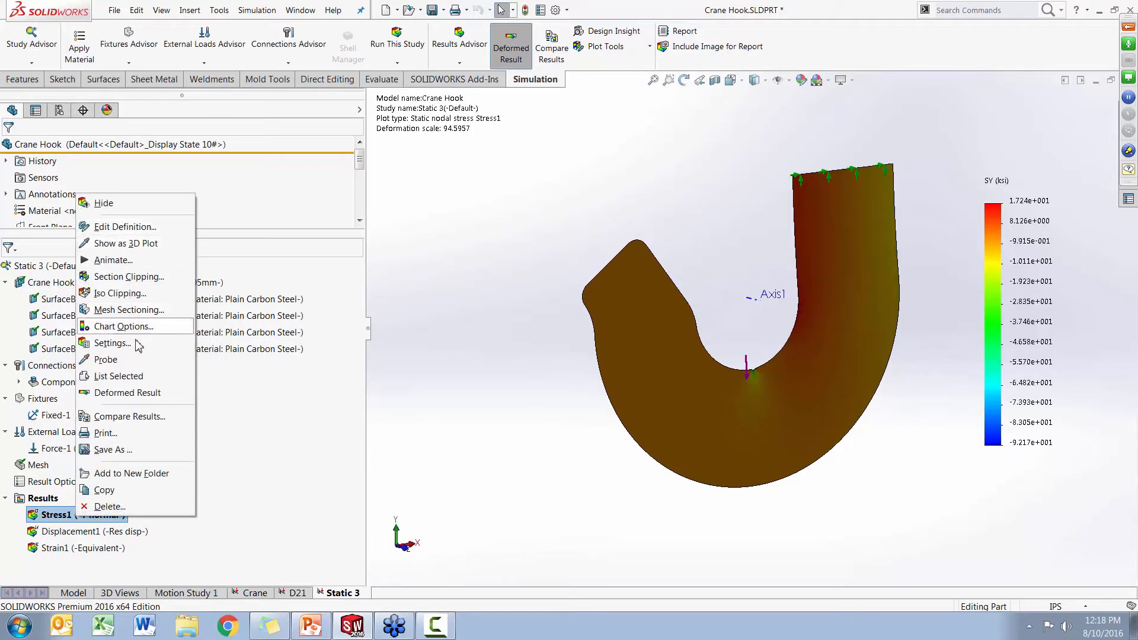
{"action": "left_click", "coordinate": [133, 361]}
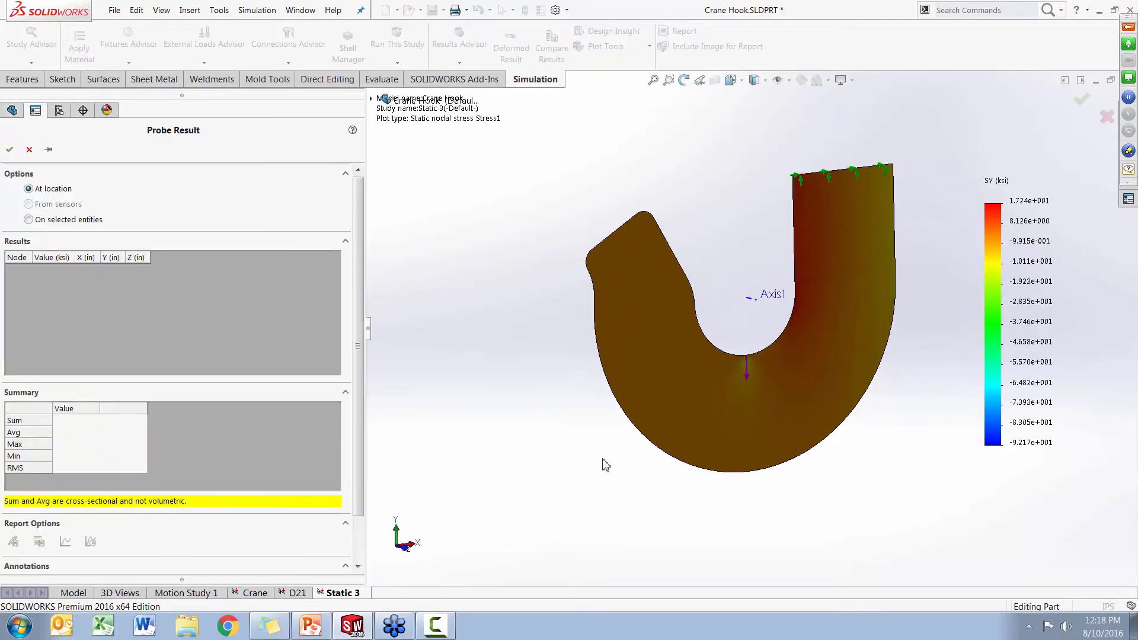
{"action": "left_click", "coordinate": [76, 222]}
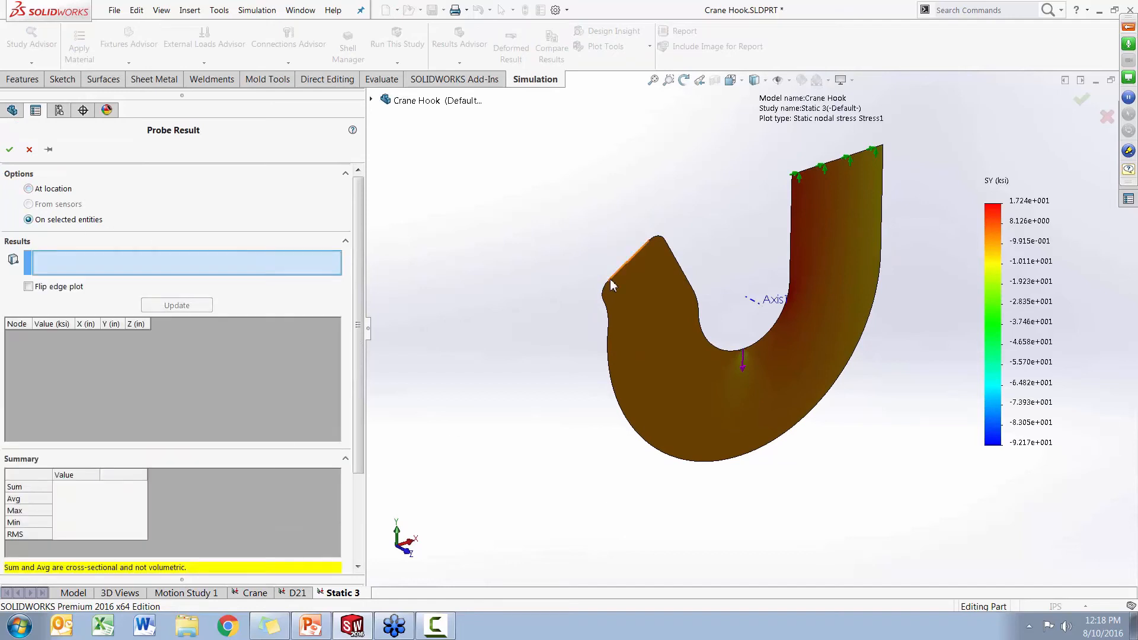
{"action": "left_click", "coordinate": [854, 278]}
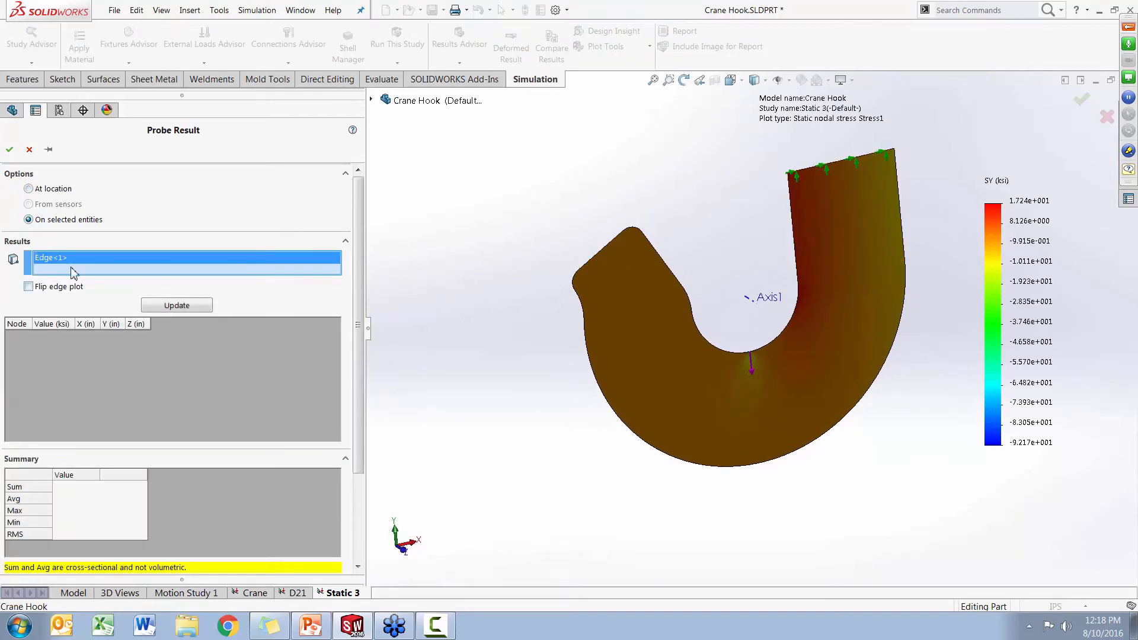
{"action": "left_click", "coordinate": [159, 306]}
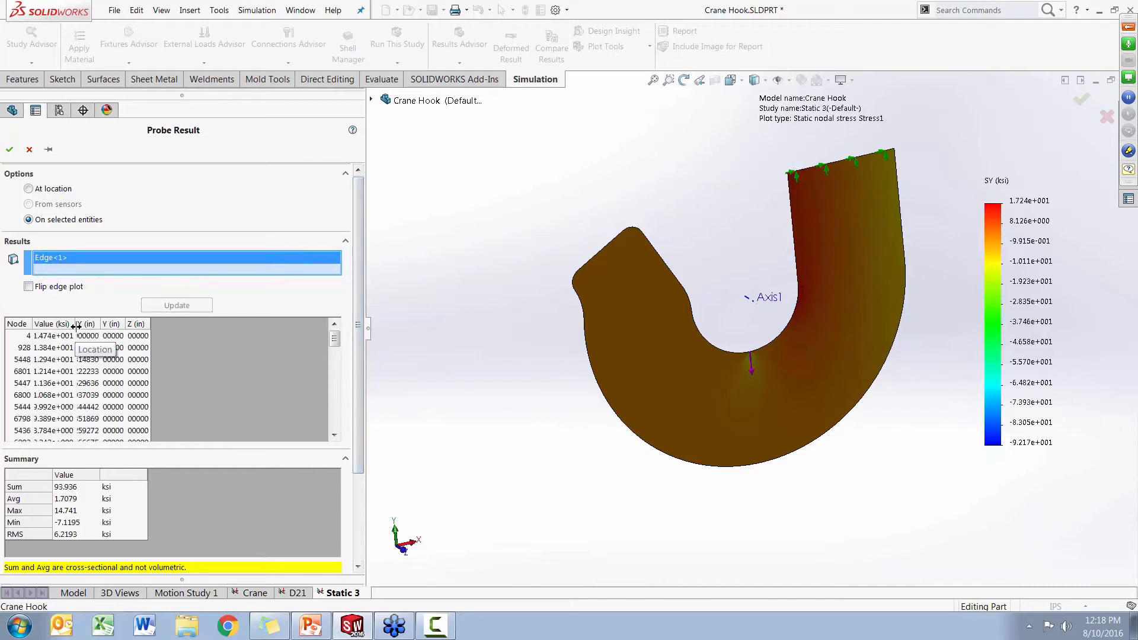
{"action": "left_click_drag", "start_coordinate": [76, 324], "coordinate": [117, 330]}
{"action": "mouse_move", "coordinate": [358, 322]}
{"action": "left_mouse_down"}
{"action": "mouse_move", "coordinate": [359, 404]}
{"action": "mouse_move", "coordinate": [356, 326]}
{"action": "left_mouse_up"}
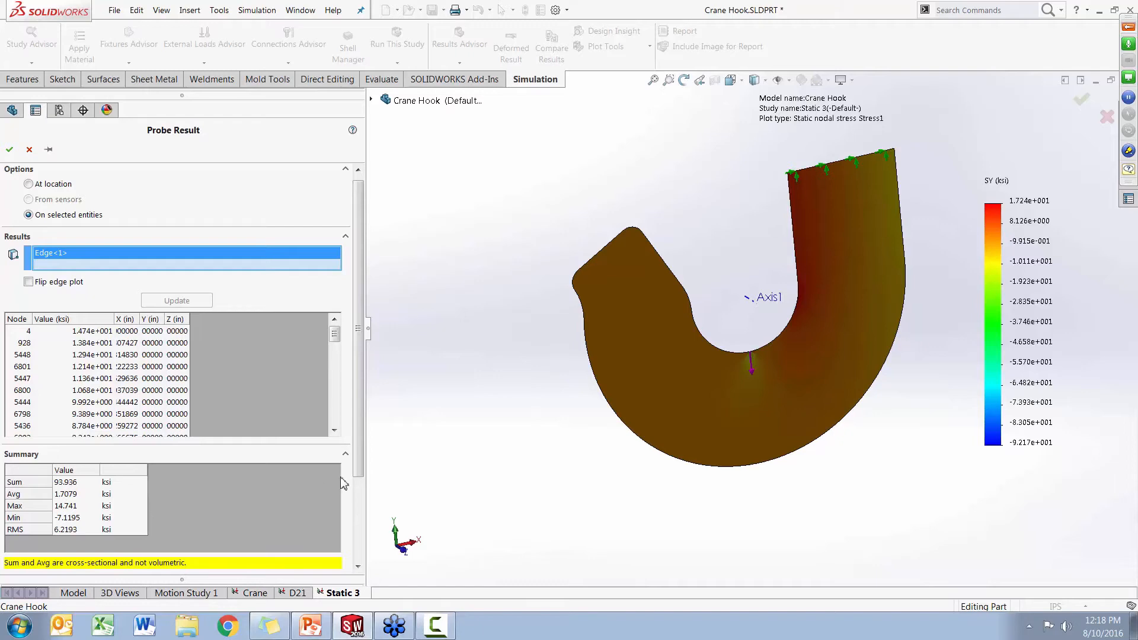
- Graph the probed Y normal stress along the shank edge in an enlarged edge plot and close the probe results
{"action": "scroll", "coordinate": [343, 483], "scroll_direction": "down", "scroll_amount": 3}
{"action": "left_click", "coordinate": [65, 494]}
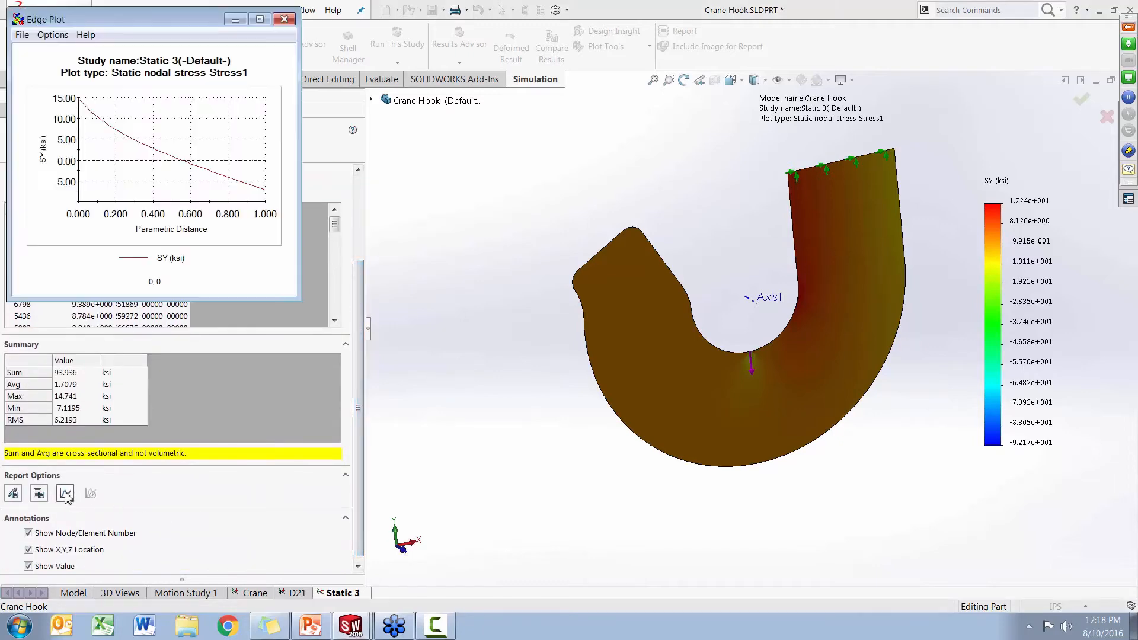
{"action": "left_click_drag", "start_coordinate": [298, 302], "coordinate": [668, 409]}
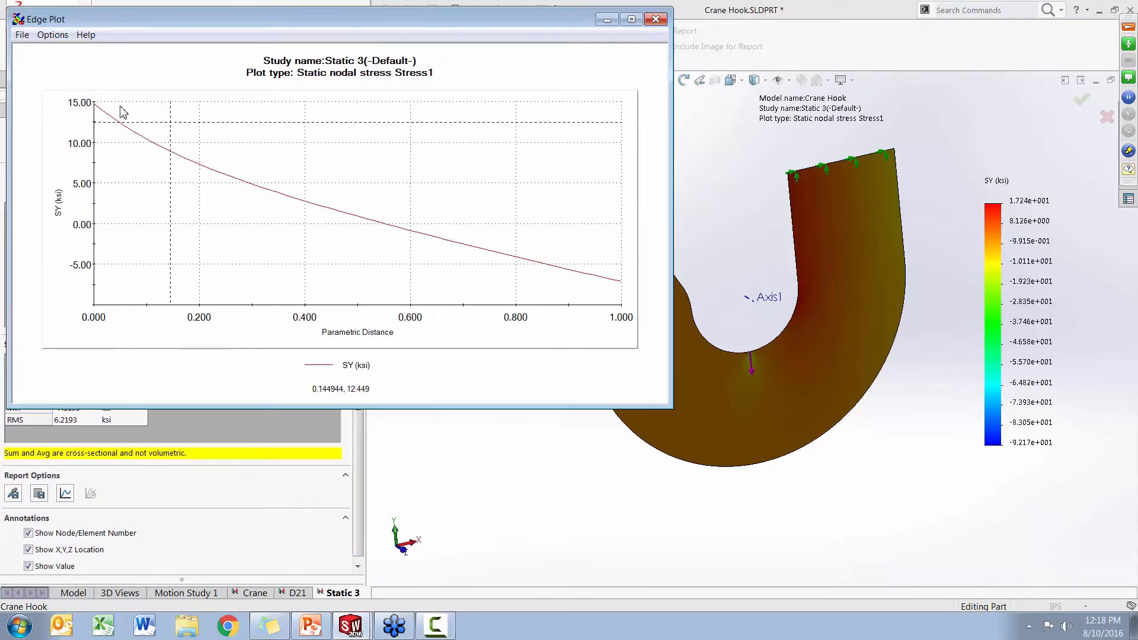
{"action": "left_click", "coordinate": [656, 19]}
{"action": "left_click", "coordinate": [23, 149]}
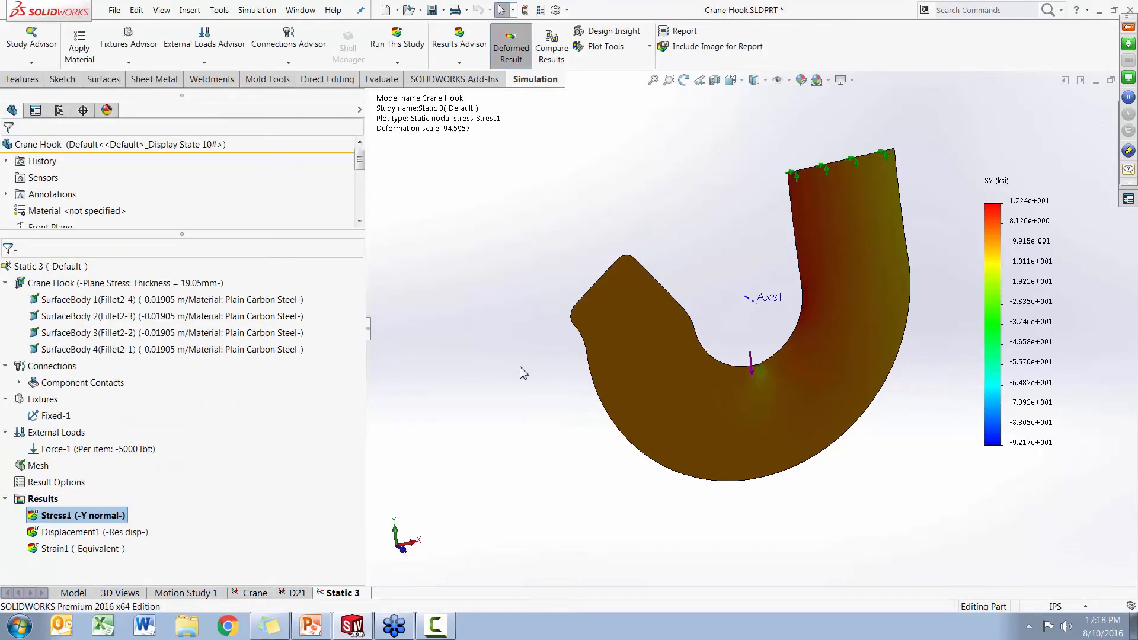
- Show the Y normal stress result as a 3D plot and examine the crane hook from several angles
{"action": "right_click", "coordinate": [76, 520]}
{"action": "left_click", "coordinate": [142, 242]}
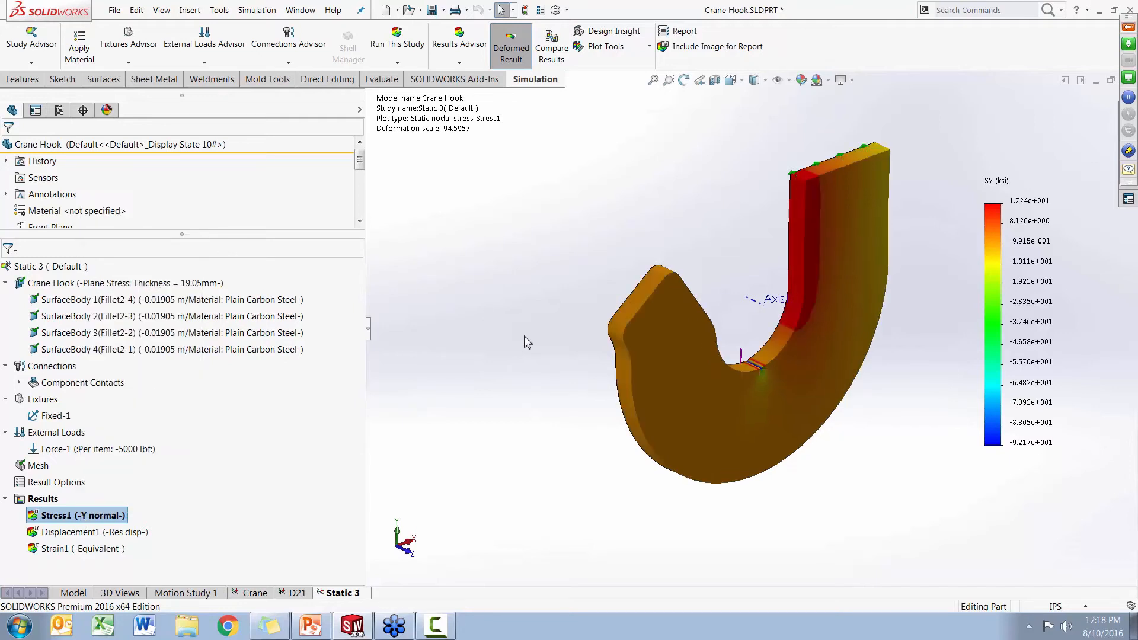
{"action": "middle_click_drag", "start_coordinate": [526, 339], "coordinate": [623, 381]}
{"action": "key", "text": "Escape"}
{"action": "right_click", "coordinate": [83, 521]}
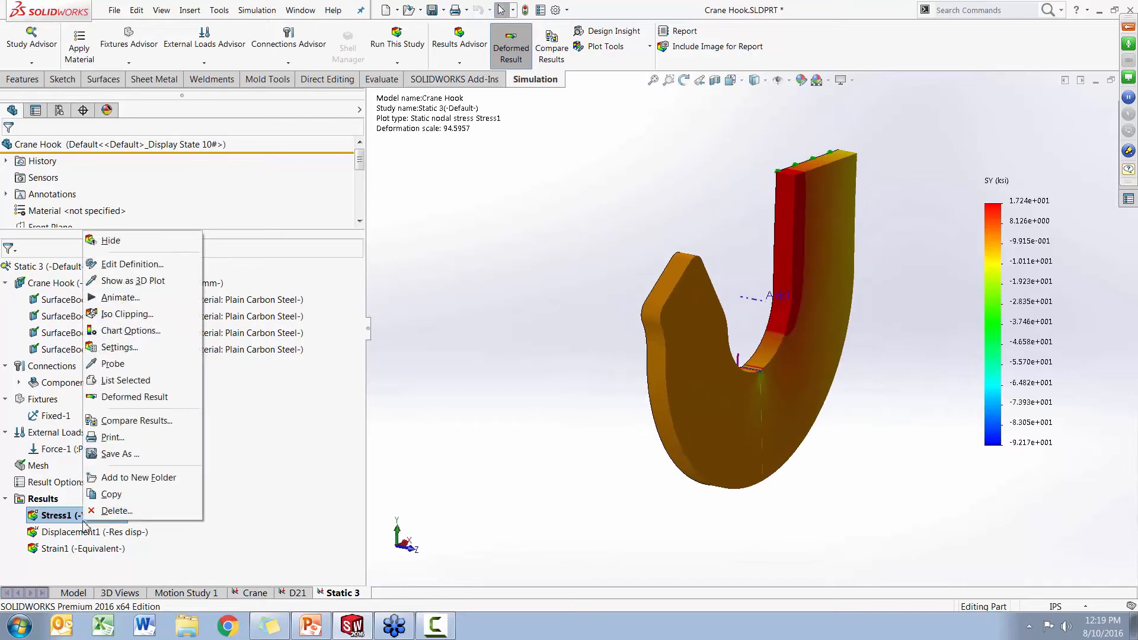
{"action": "key", "text": "Escape"}
{"action": "mouse_move", "coordinate": [536, 506]}
{"action": "middle_mouse_down"}
{"action": "mouse_move", "coordinate": [582, 510]}
{"action": "mouse_move", "coordinate": [546, 495]}
{"action": "middle_mouse_up"}
{"action": "key", "text": "Escape"}
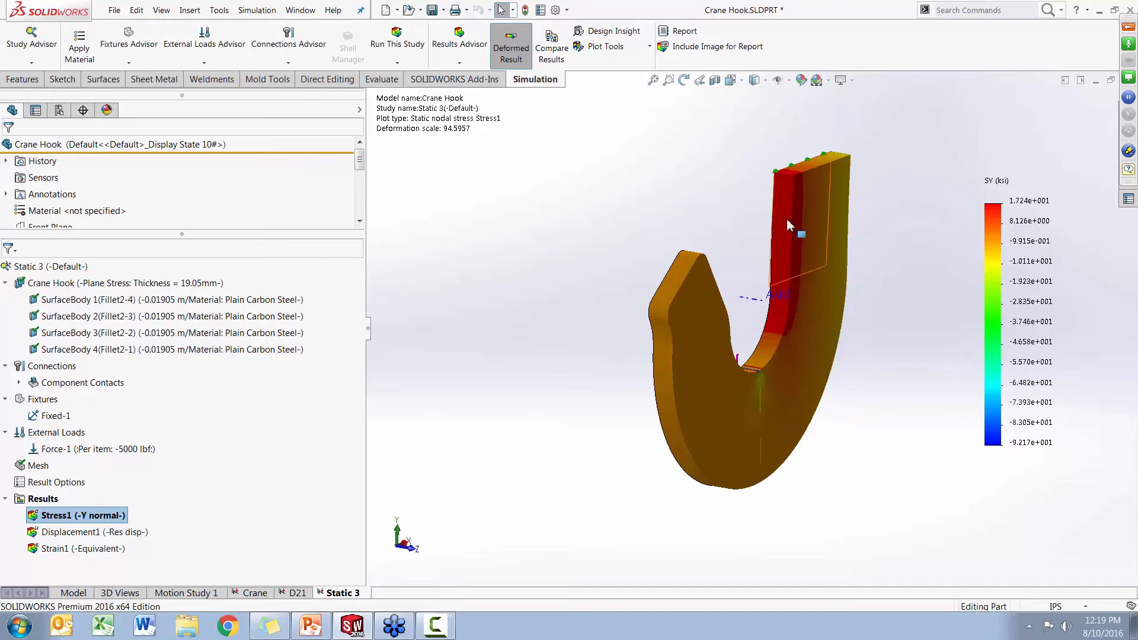
{"action": "middle_click_drag", "start_coordinate": [791, 222], "coordinate": [704, 310]}
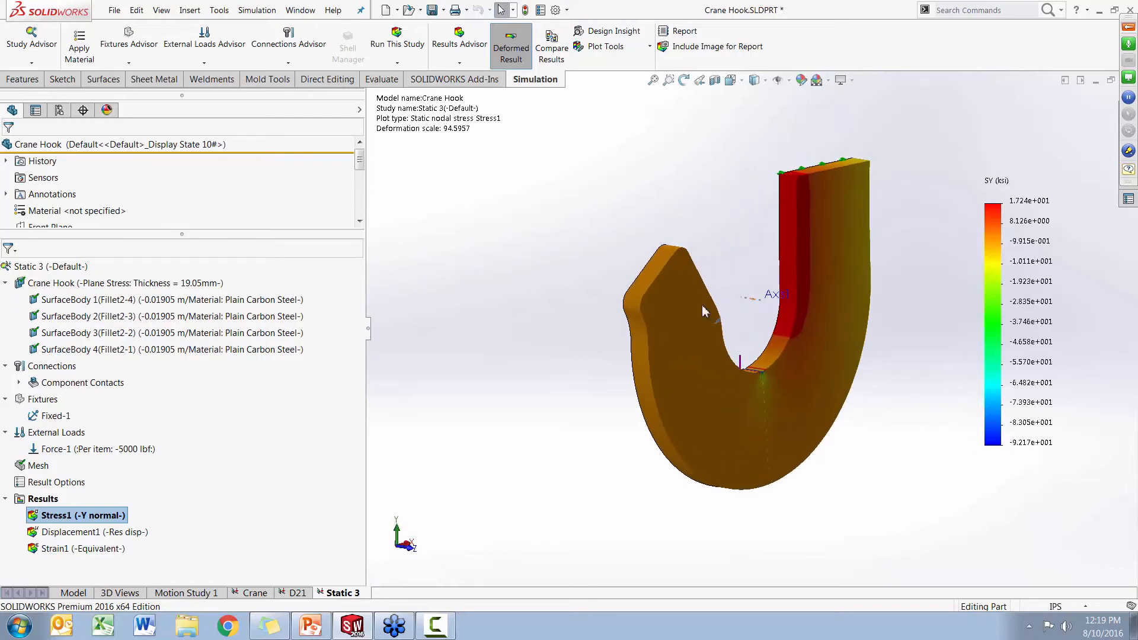
{"action": "middle_click_drag", "start_coordinate": [554, 344], "coordinate": [550, 348]}
- Hide the Y normal stress plot of the Static 3 study
{"action": "right_click", "coordinate": [94, 517]}
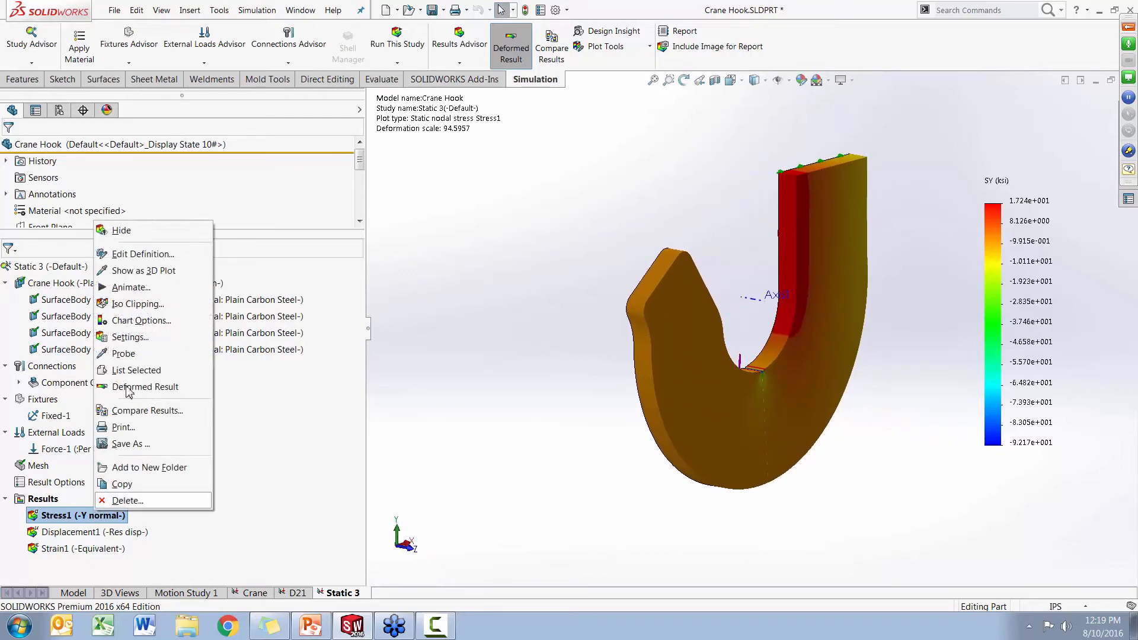
{"action": "left_click", "coordinate": [181, 233]}
{"action": "mouse_move", "coordinate": [474, 324]}
{"action": "middle_mouse_down"}
{"action": "mouse_move", "coordinate": [468, 313]}
{"action": "mouse_move", "coordinate": [479, 331]}
{"action": "middle_mouse_up"}
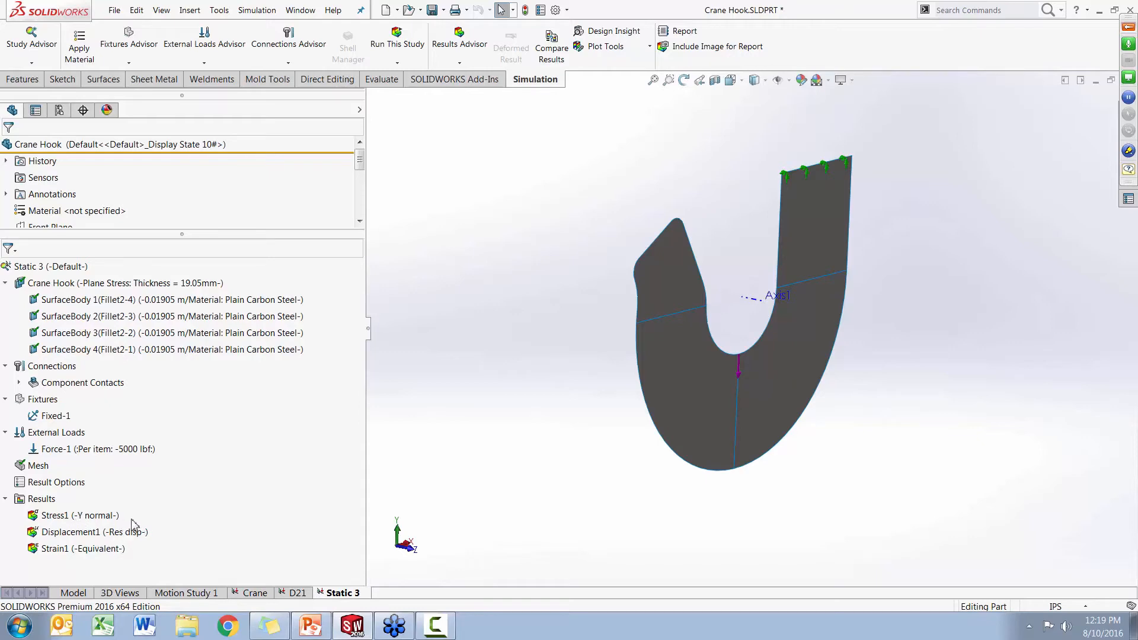
- Switch to PowerPoint, present the Crane Hook slide full screen and advance to the Calculation slide
{"action": "left_click", "coordinate": [312, 628]}
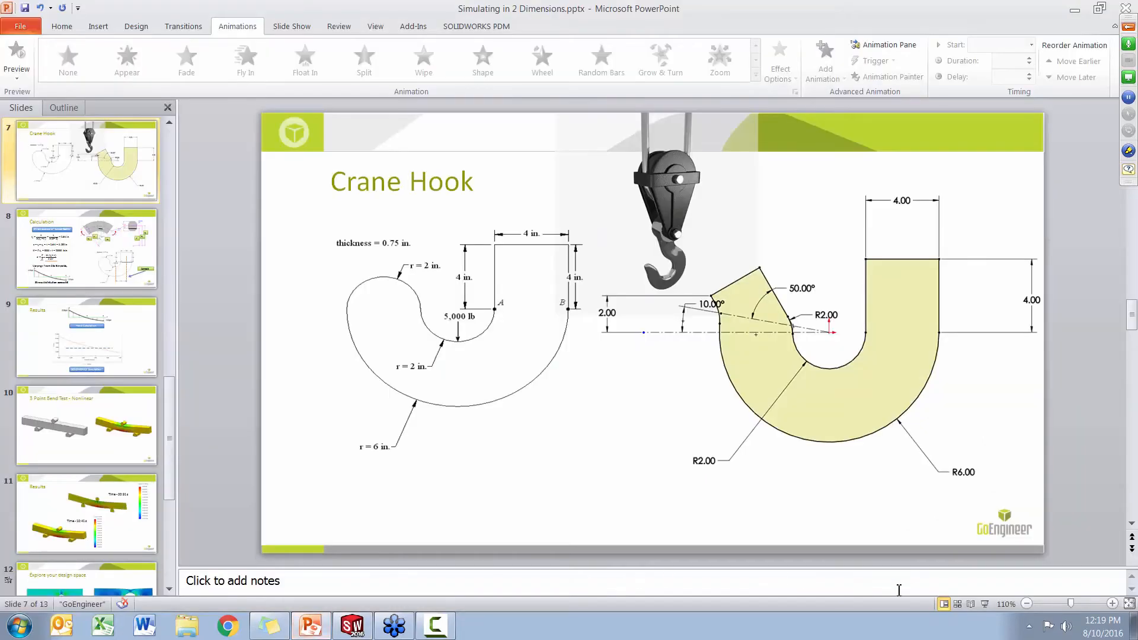
{"action": "left_click", "coordinate": [984, 604]}
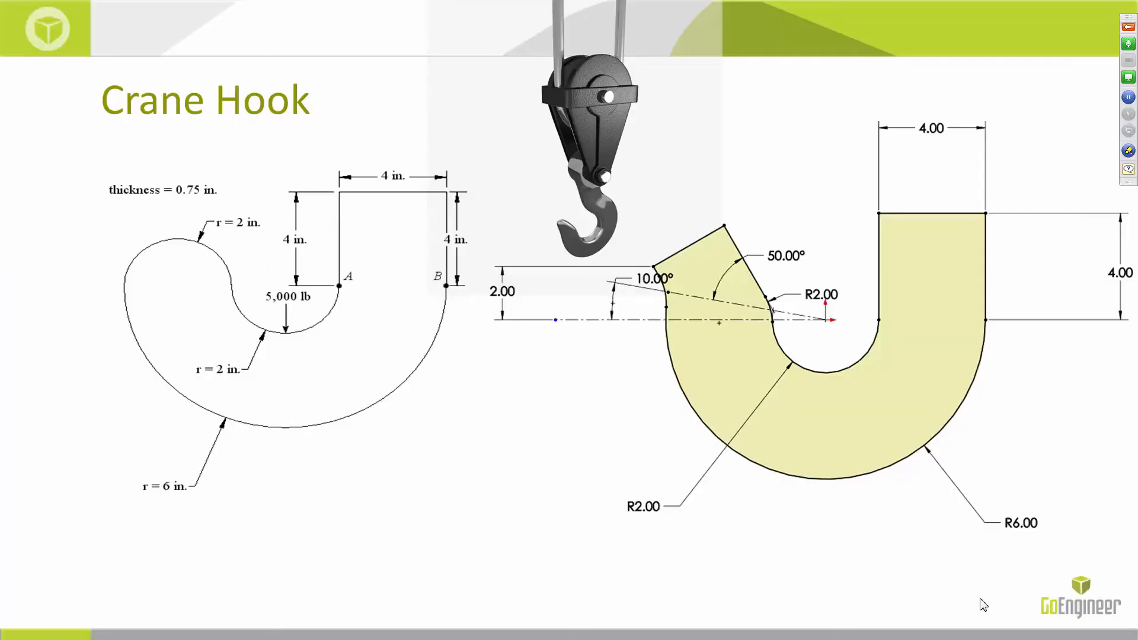
{"action": "left_click", "coordinate": [984, 604]}
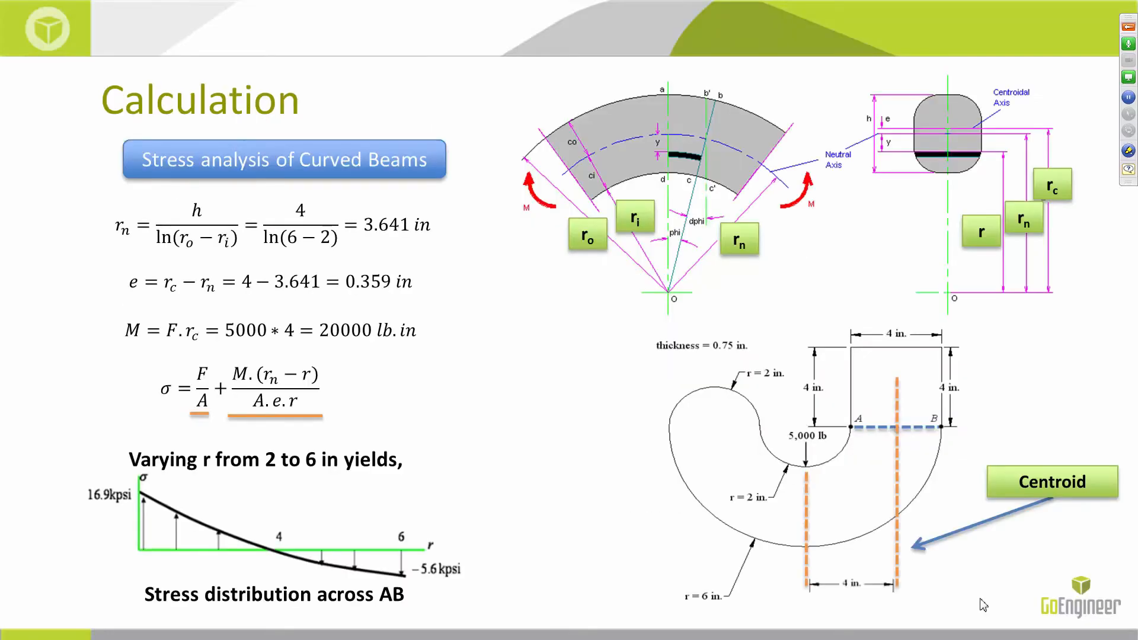
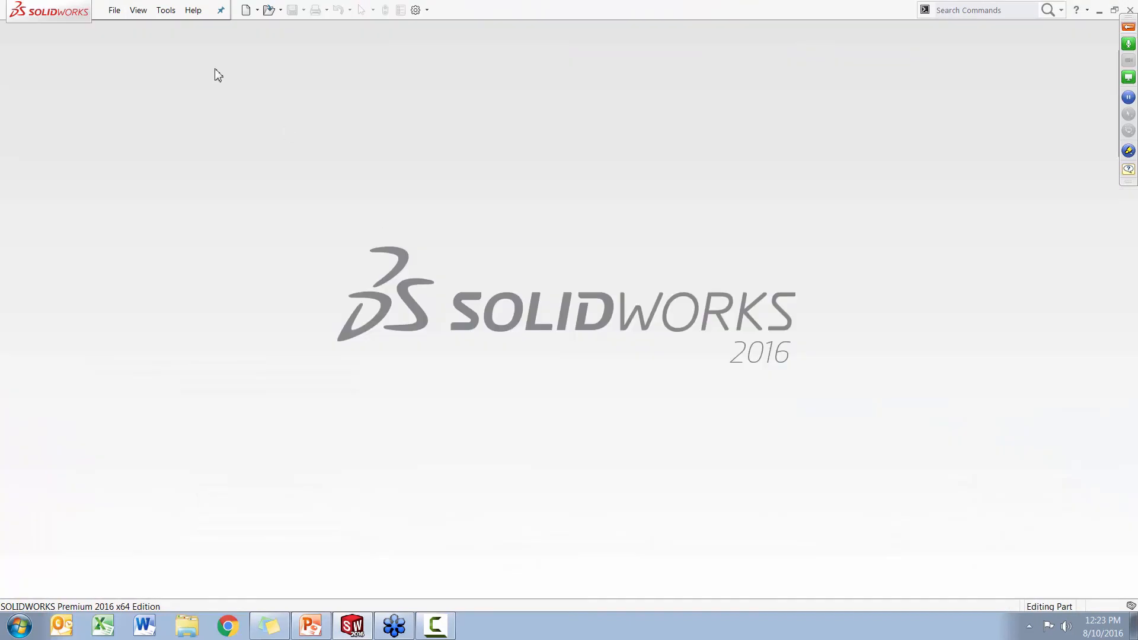
- Open the recent part 3PointBendTest.SLDPRT and activate its 3 Point Bend - Roller Refine study
{"action": "left_click", "coordinate": [107, 12]}
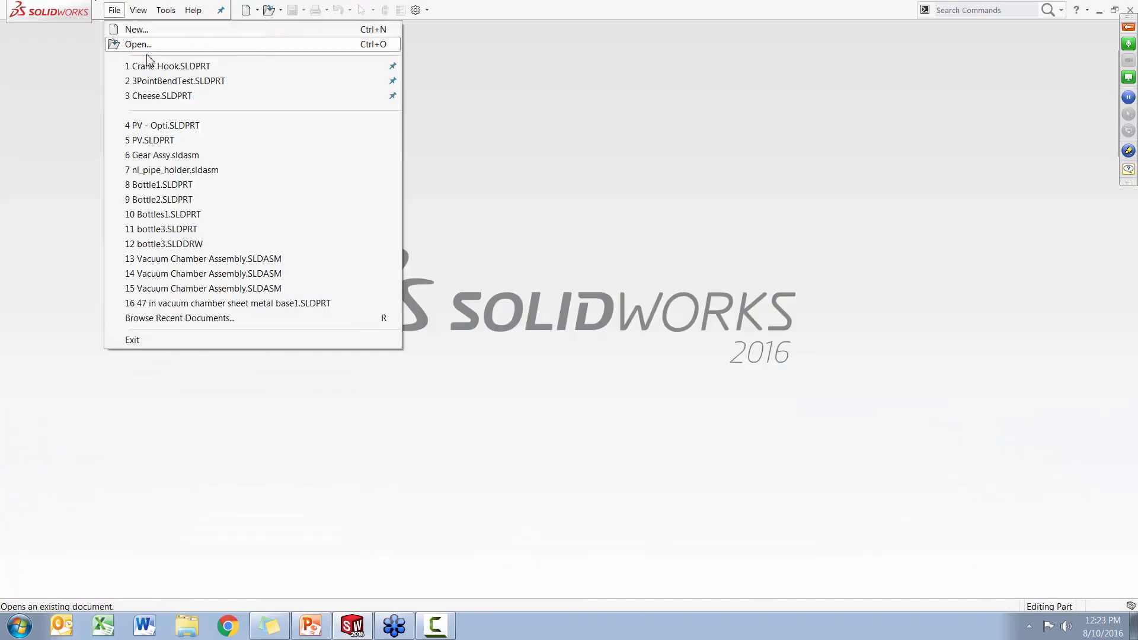
{"action": "left_click", "coordinate": [166, 83]}
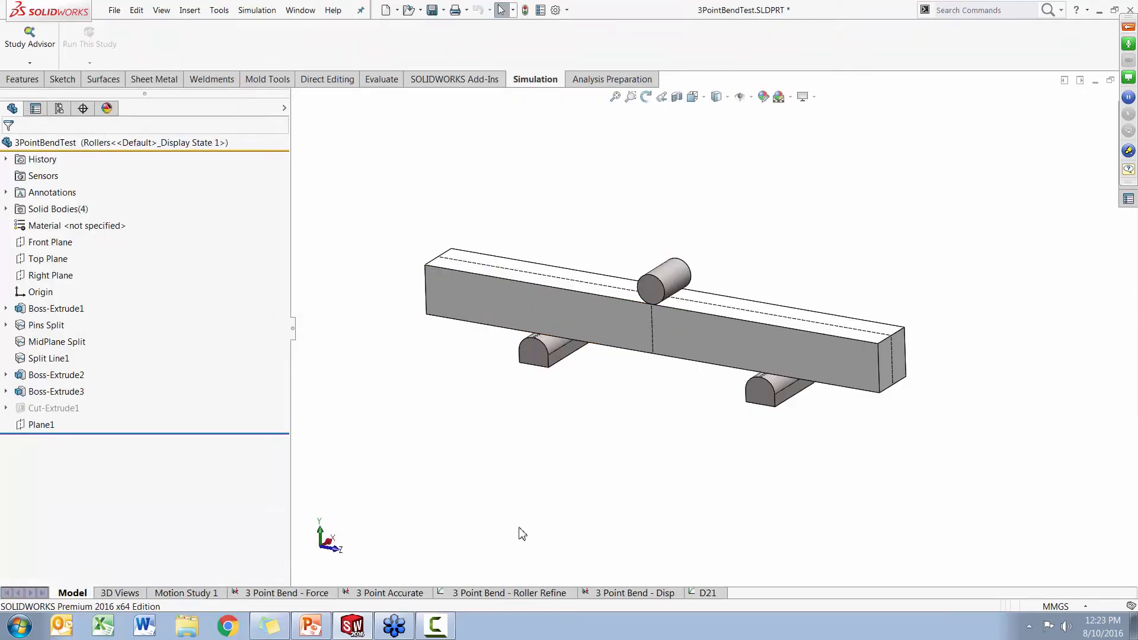
{"action": "left_click", "coordinate": [391, 593]}
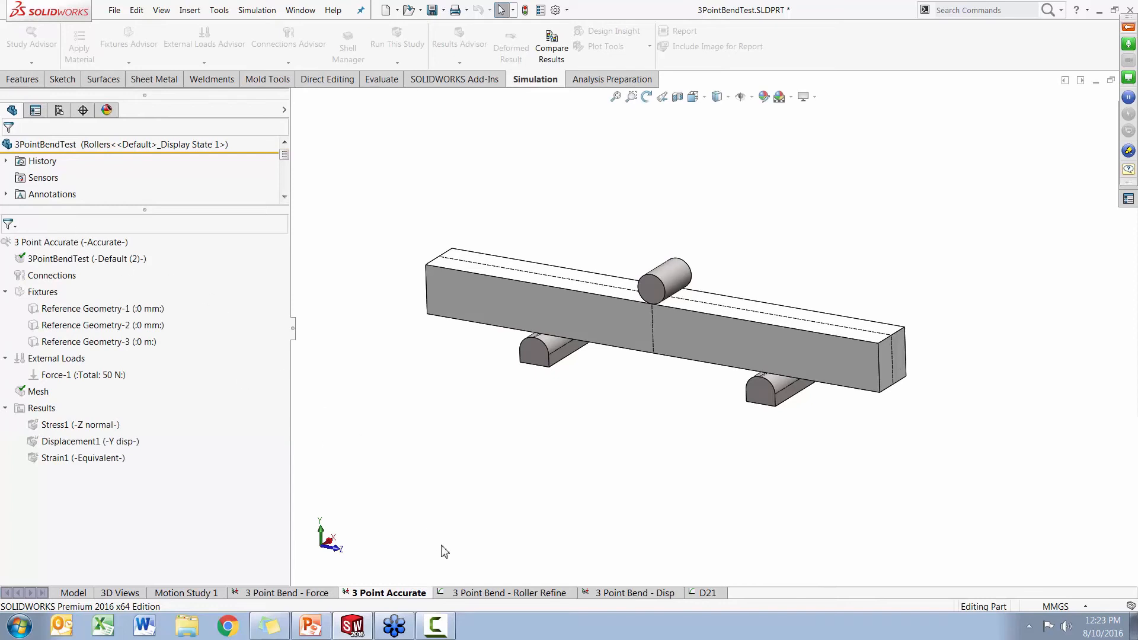
{"action": "left_click", "coordinate": [480, 593]}
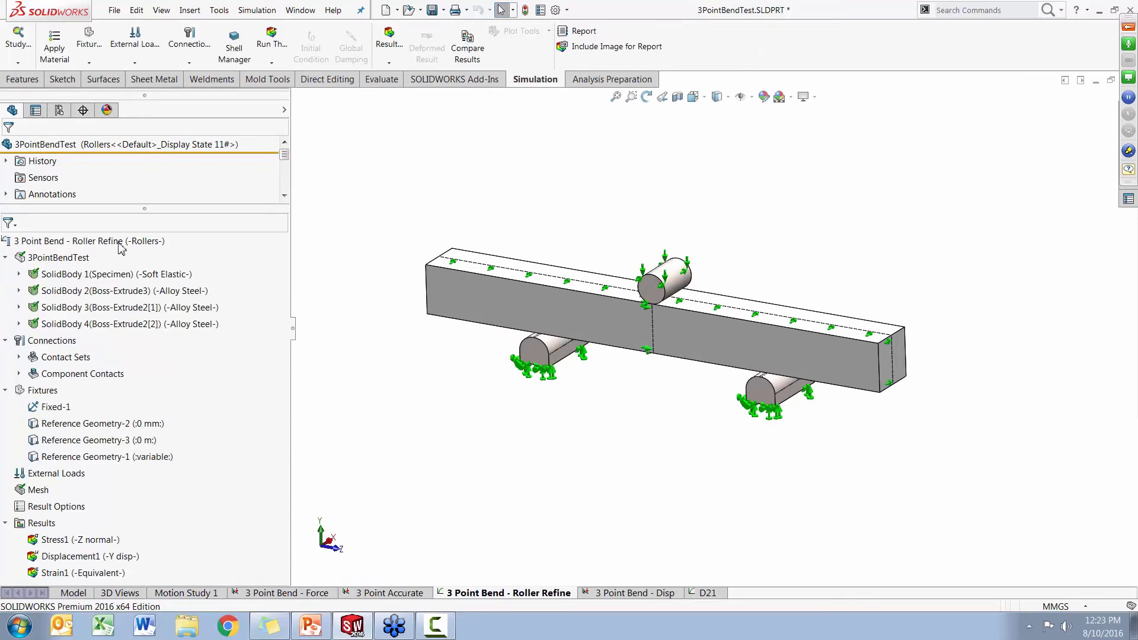
- Show the Z normal stress plot of the 3 Point Bend - Roller Refine study and examine the bent beam
{"action": "right_click", "coordinate": [105, 538]}
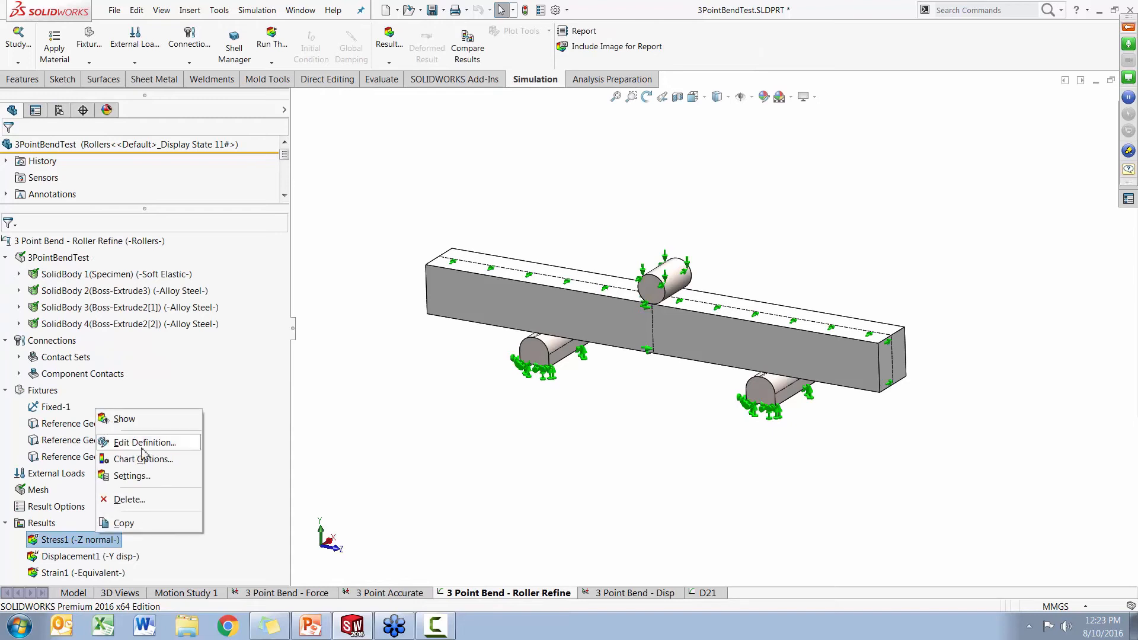
{"action": "left_click", "coordinate": [179, 418]}
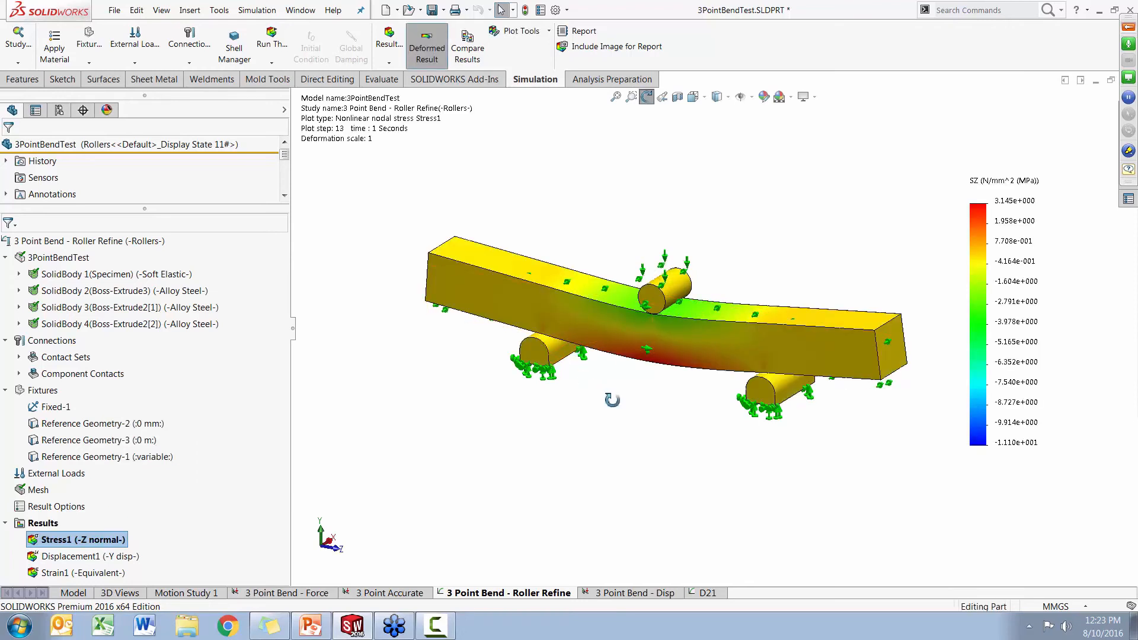
{"action": "mouse_move", "coordinate": [612, 400]}
{"action": "middle_mouse_down"}
{"action": "mouse_move", "coordinate": [598, 421]}
{"action": "mouse_move", "coordinate": [615, 406]}
{"action": "mouse_move", "coordinate": [613, 386]}
{"action": "mouse_move", "coordinate": [599, 396]}
{"action": "middle_mouse_up"}
{"action": "right_click", "coordinate": [106, 539]}
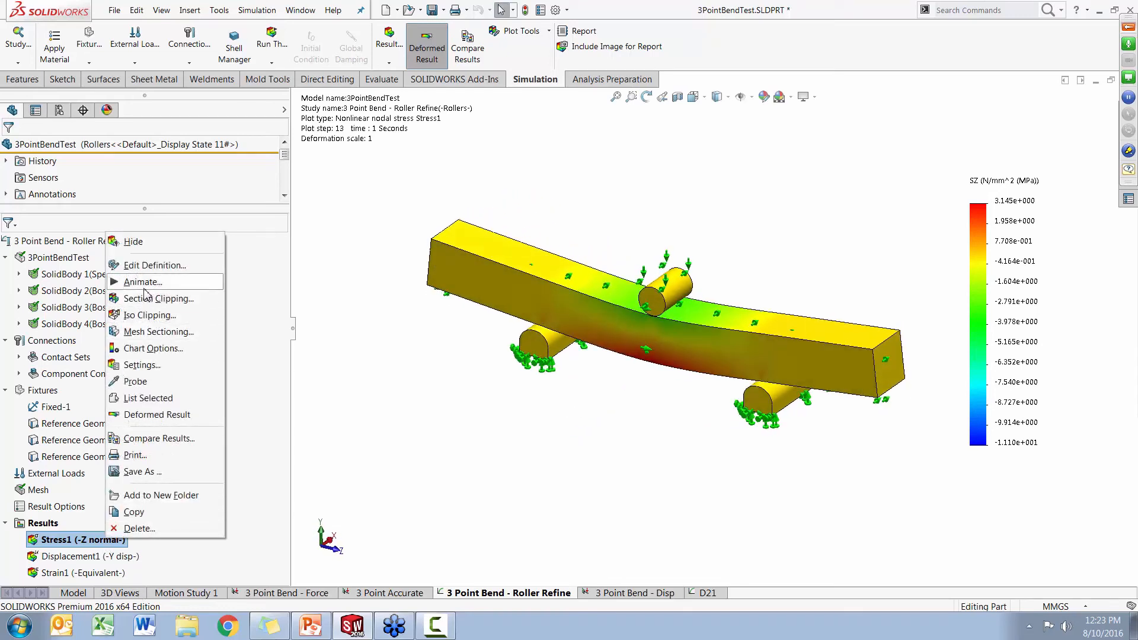
{"action": "left_click", "coordinate": [369, 362]}
{"action": "middle_click_drag", "start_coordinate": [368, 362], "coordinate": [357, 292]}
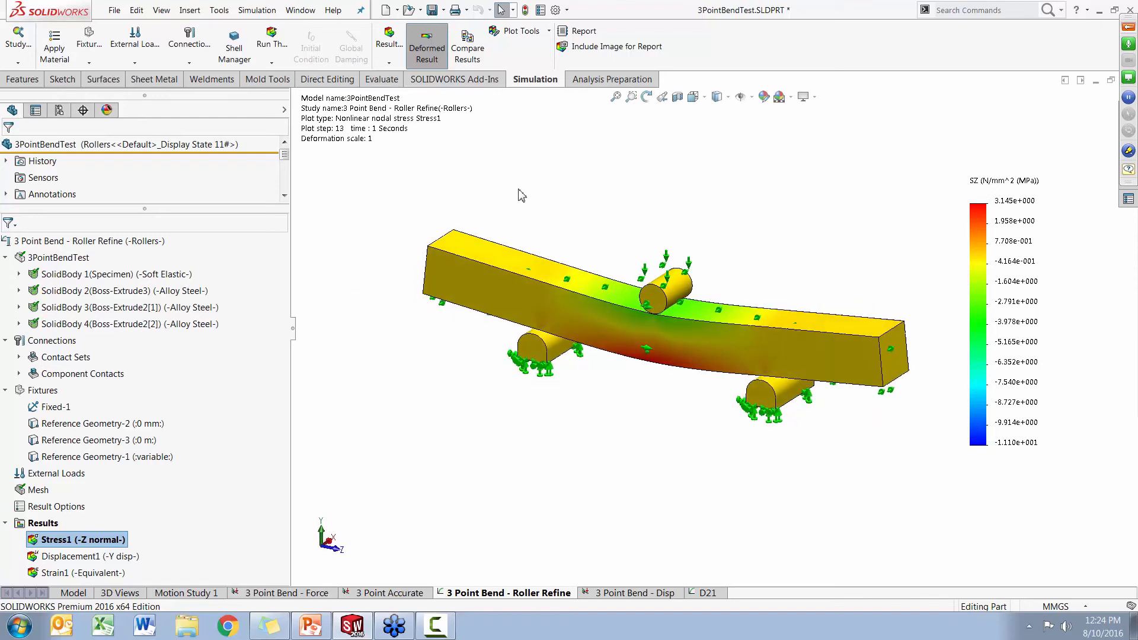
- Create a new Nonlinear study named Nonlinear 3 with 2D simplification enabled
{"action": "left_click", "coordinate": [19, 57]}
{"action": "left_click", "coordinate": [39, 93]}
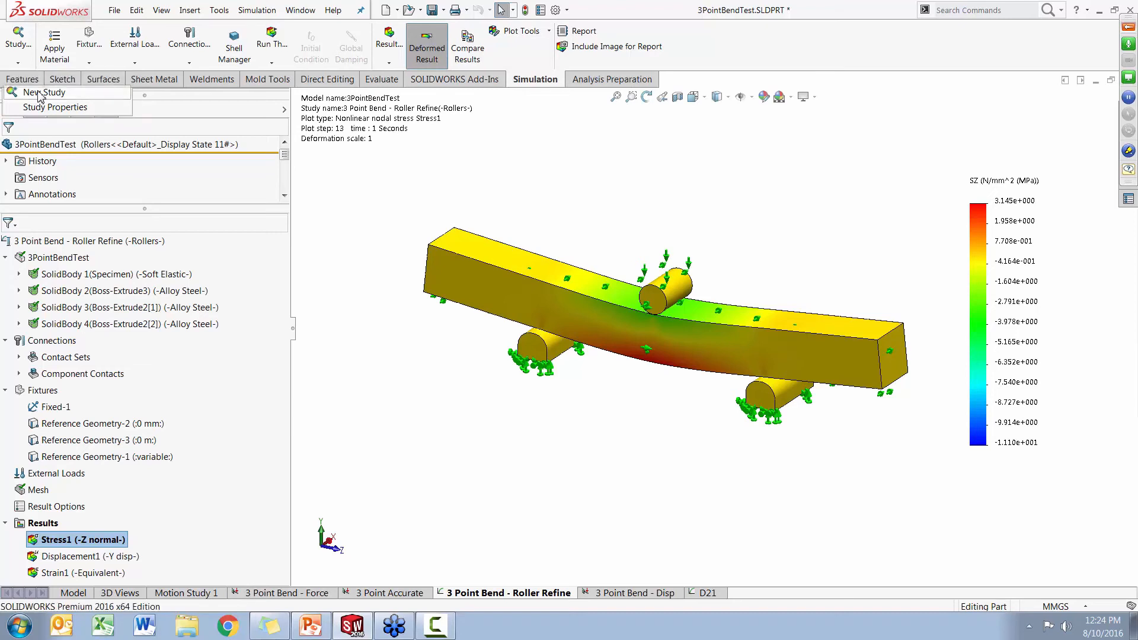
{"action": "left_click", "coordinate": [12, 482]}
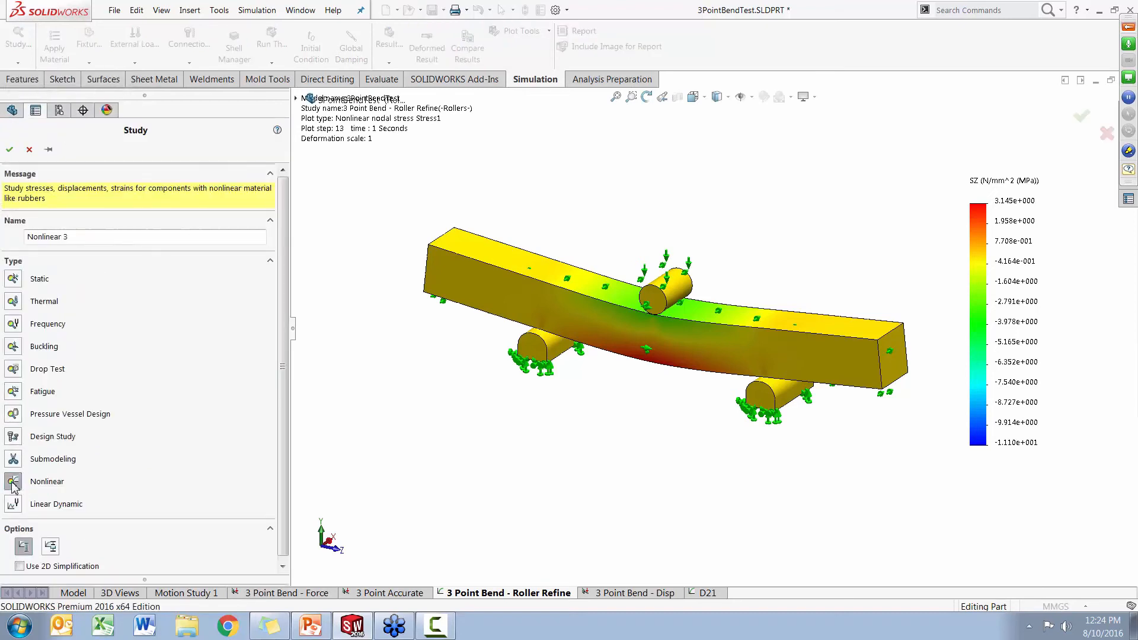
{"action": "left_click", "coordinate": [20, 566]}
{"action": "left_click", "coordinate": [9, 149]}
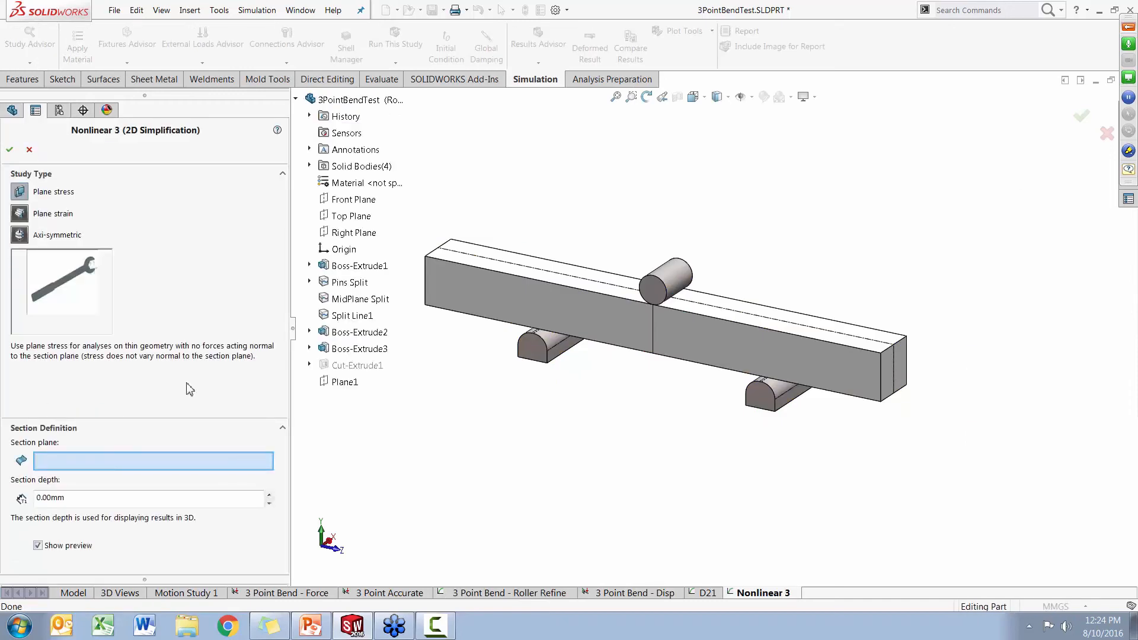
- Define the 2D simplification as plane stress, using Plane1 as the section plane and a section depth of 10 mm
{"action": "middle_click_drag", "start_coordinate": [505, 466], "coordinate": [508, 460]}
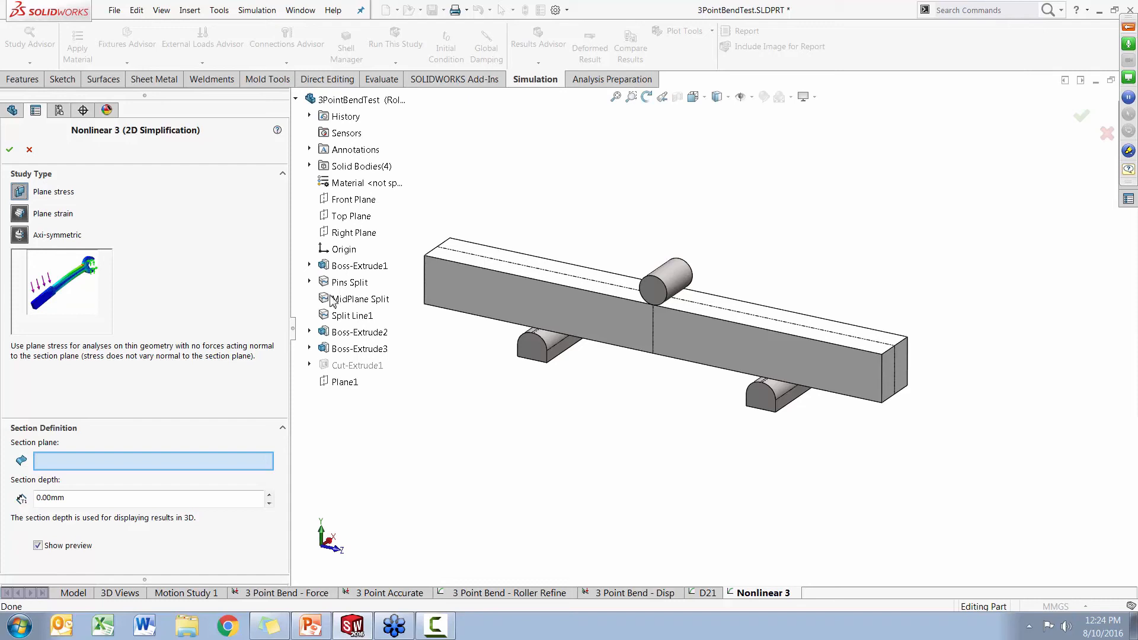
{"action": "left_click", "coordinate": [345, 383]}
{"action": "mouse_move", "coordinate": [658, 385]}
{"action": "middle_mouse_down"}
{"action": "mouse_move", "coordinate": [622, 381]}
{"action": "mouse_move", "coordinate": [574, 399]}
{"action": "mouse_move", "coordinate": [665, 380]}
{"action": "mouse_move", "coordinate": [643, 381]}
{"action": "middle_mouse_up"}
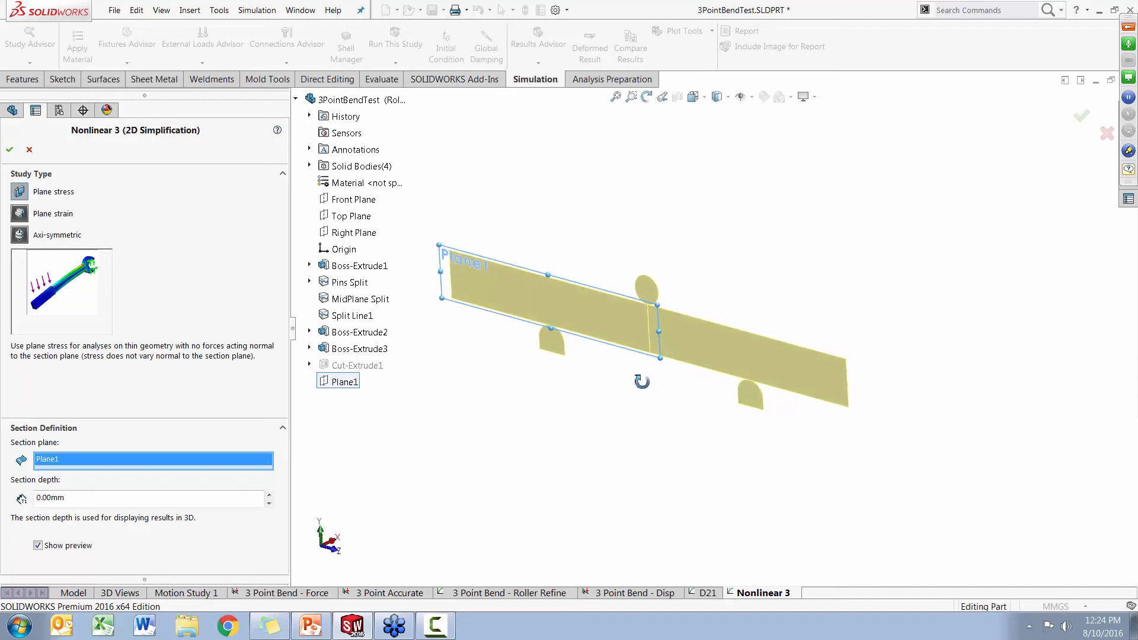
{"action": "left_click_drag", "start_coordinate": [87, 500], "coordinate": [3, 495]}
{"action": "type", "text": "10"}
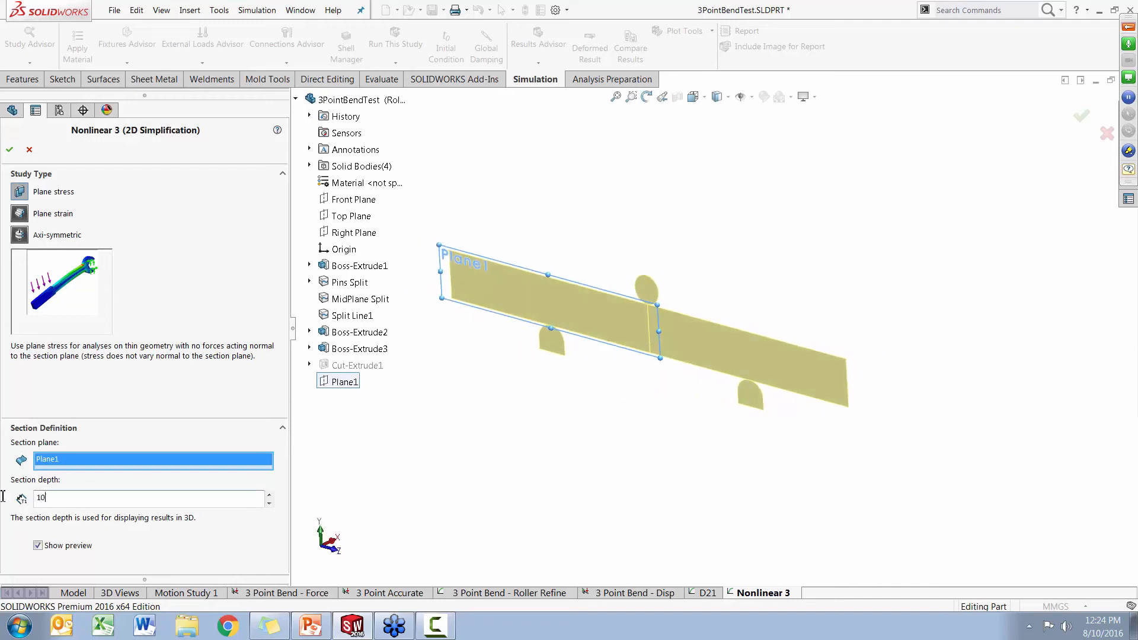
{"action": "left_click", "coordinate": [10, 149]}
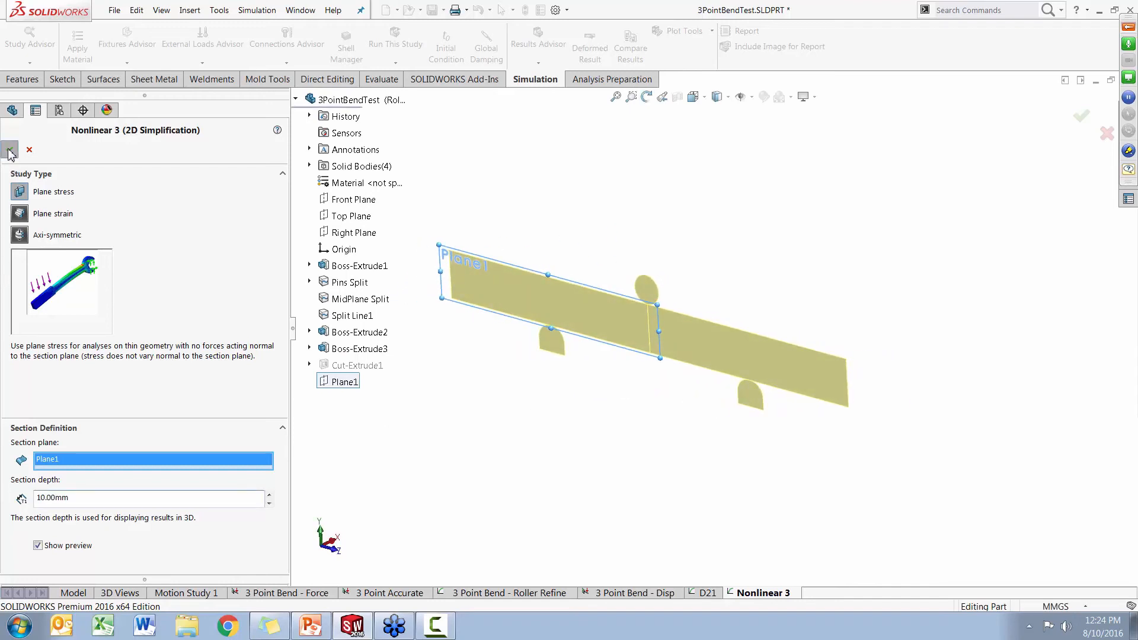
{"action": "middle_click_drag", "start_coordinate": [430, 362], "coordinate": [470, 364]}
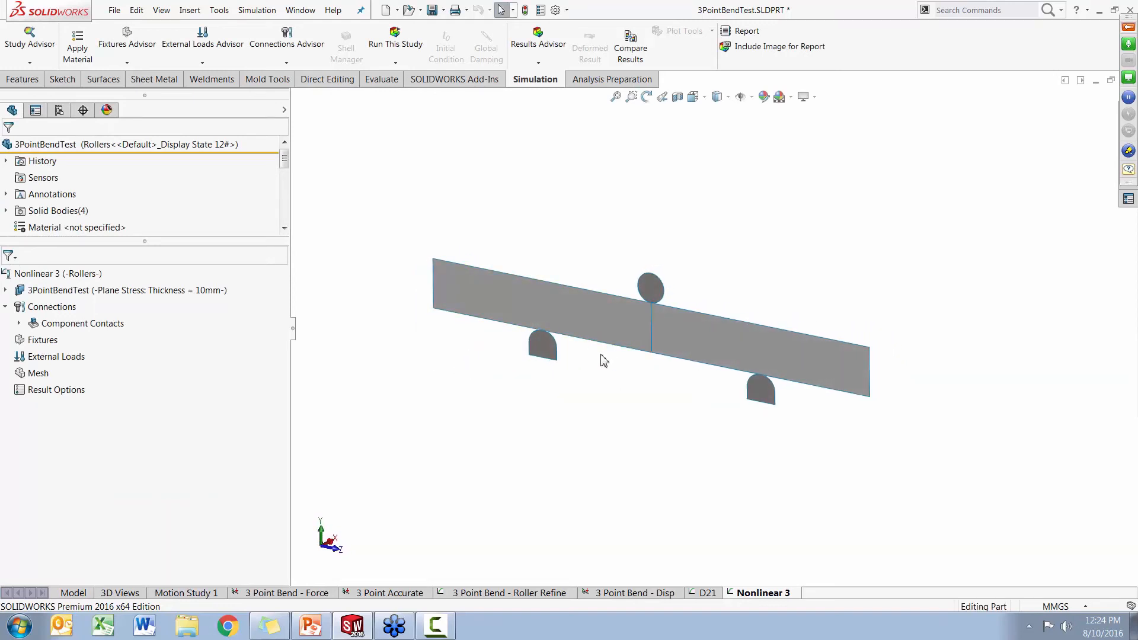
- Apply a Roller/Slider fixture to the vertical split edge at the middle of the beam
{"action": "right_click", "coordinate": [37, 344]}
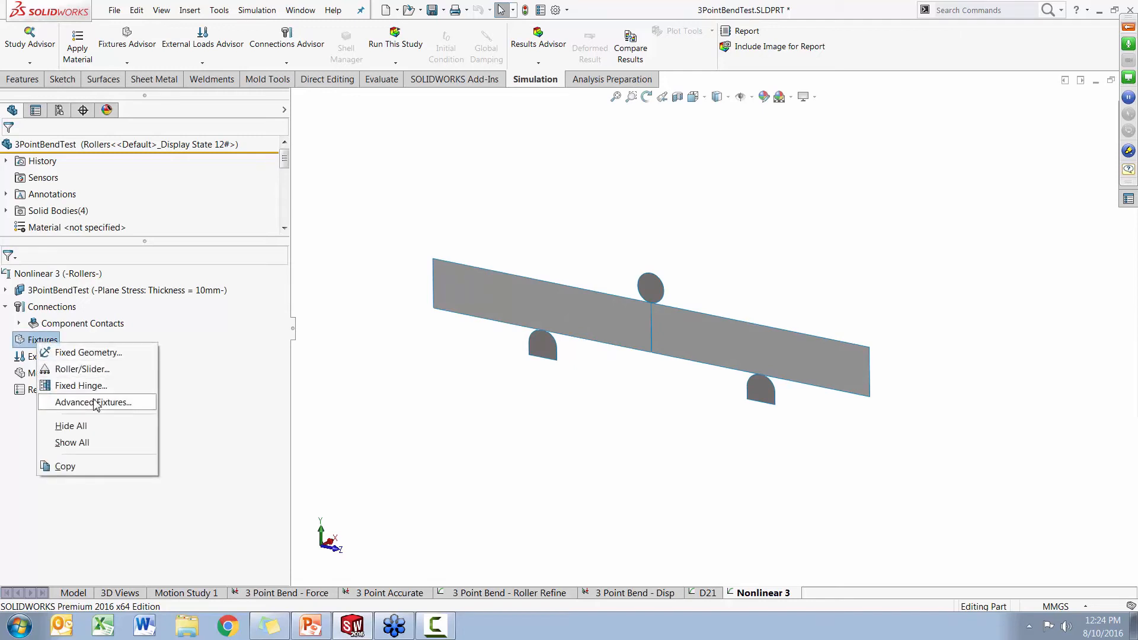
{"action": "left_click", "coordinate": [118, 373]}
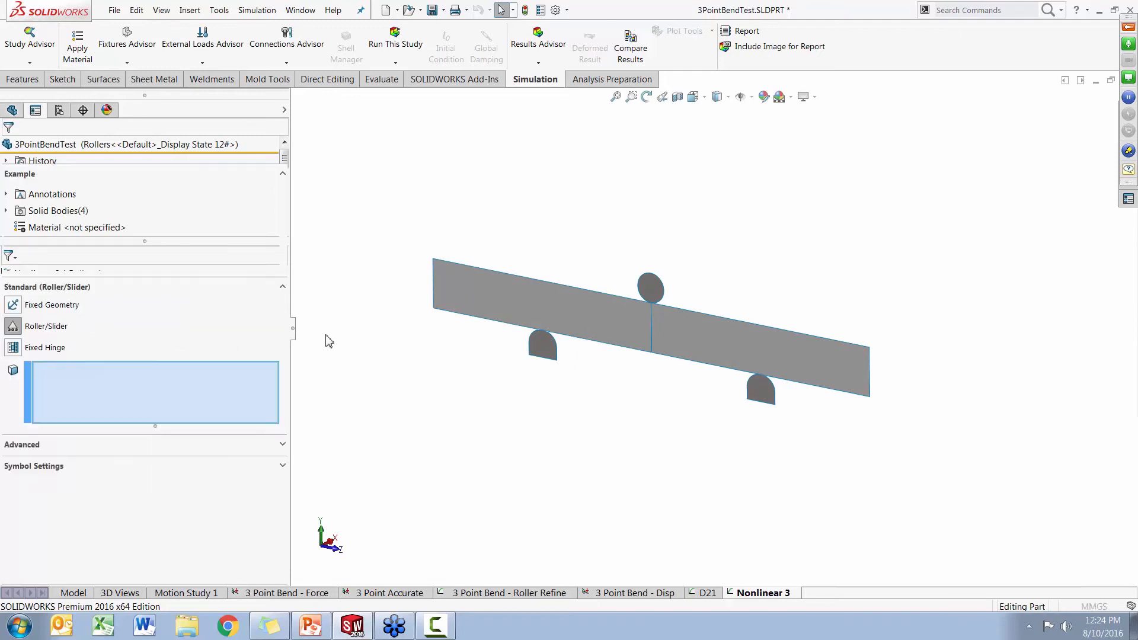
{"action": "left_click", "coordinate": [653, 335]}
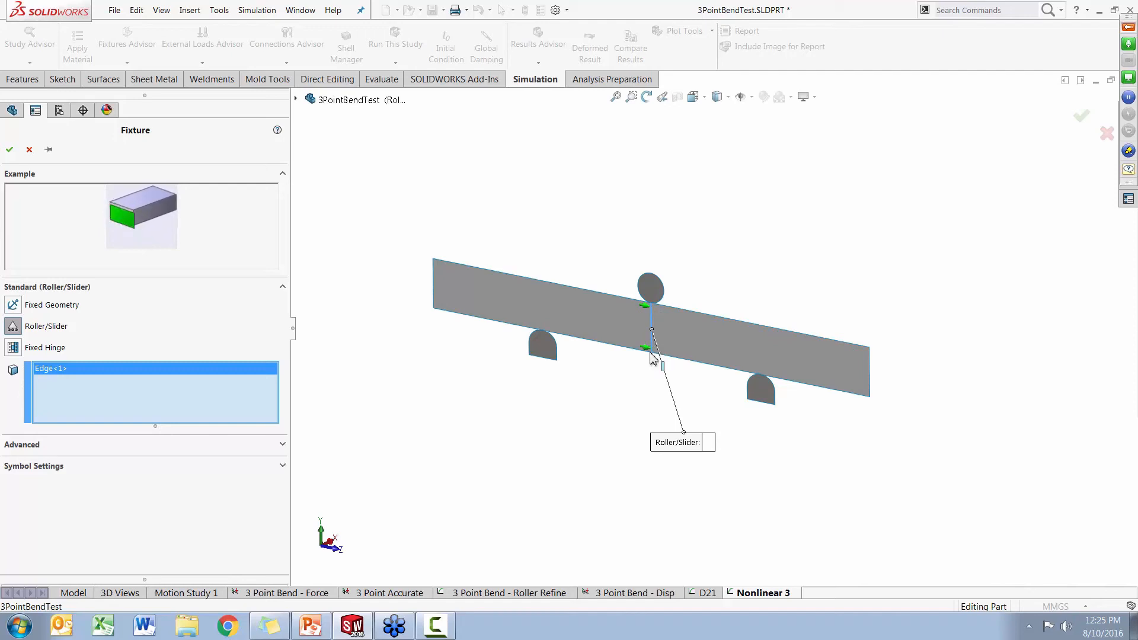
{"action": "middle_click_drag", "start_coordinate": [632, 395], "coordinate": [626, 395]}
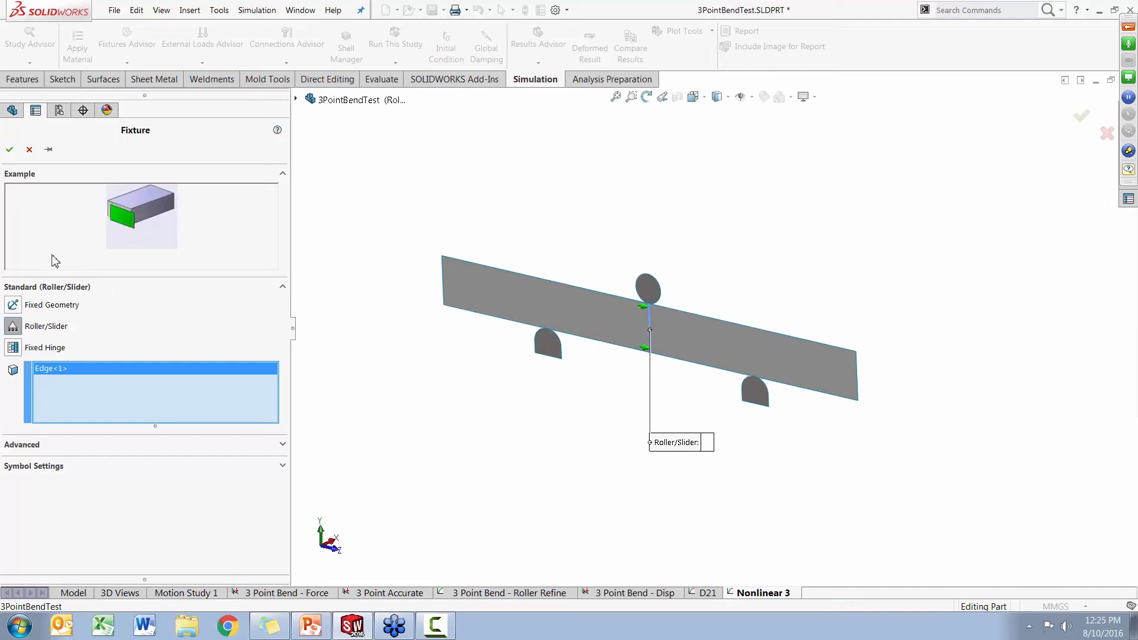
{"action": "left_click", "coordinate": [10, 149]}
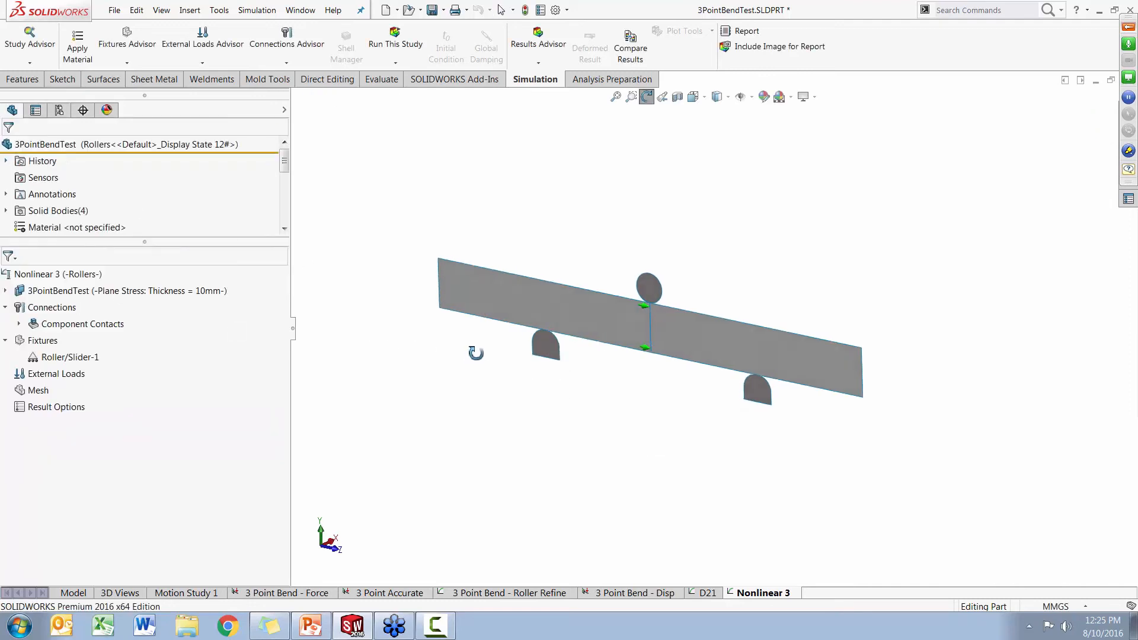
- Apply a Fixed Geometry fixture to the flat bottom edges of both lower support rollers
{"action": "right_click", "coordinate": [38, 348]}
{"action": "left_click", "coordinate": [60, 353]}
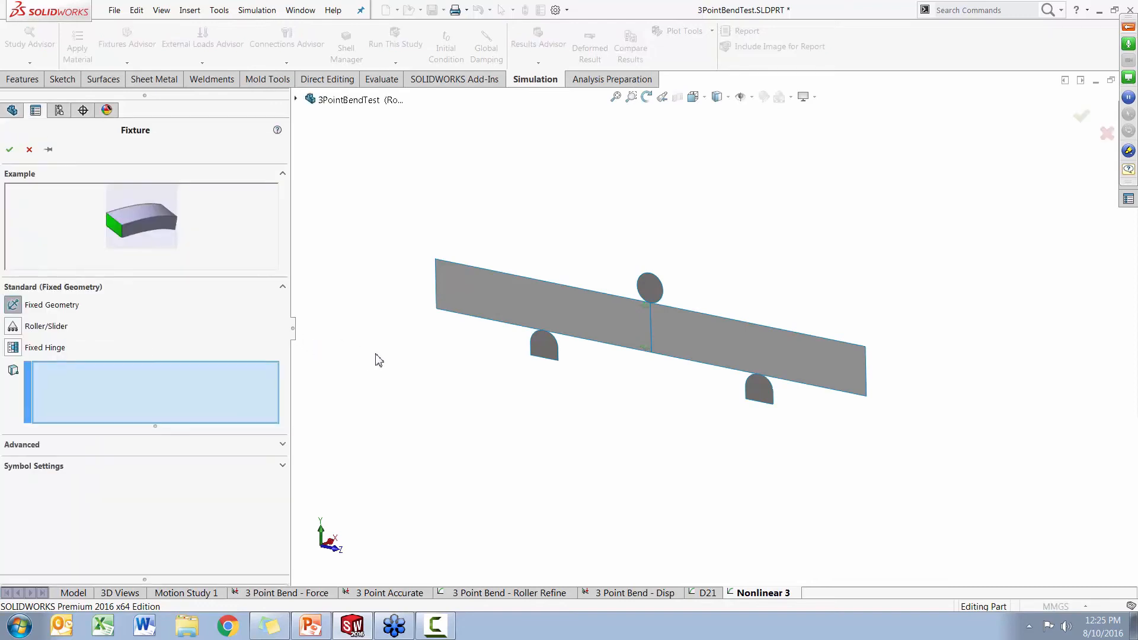
{"action": "left_click", "coordinate": [552, 362]}
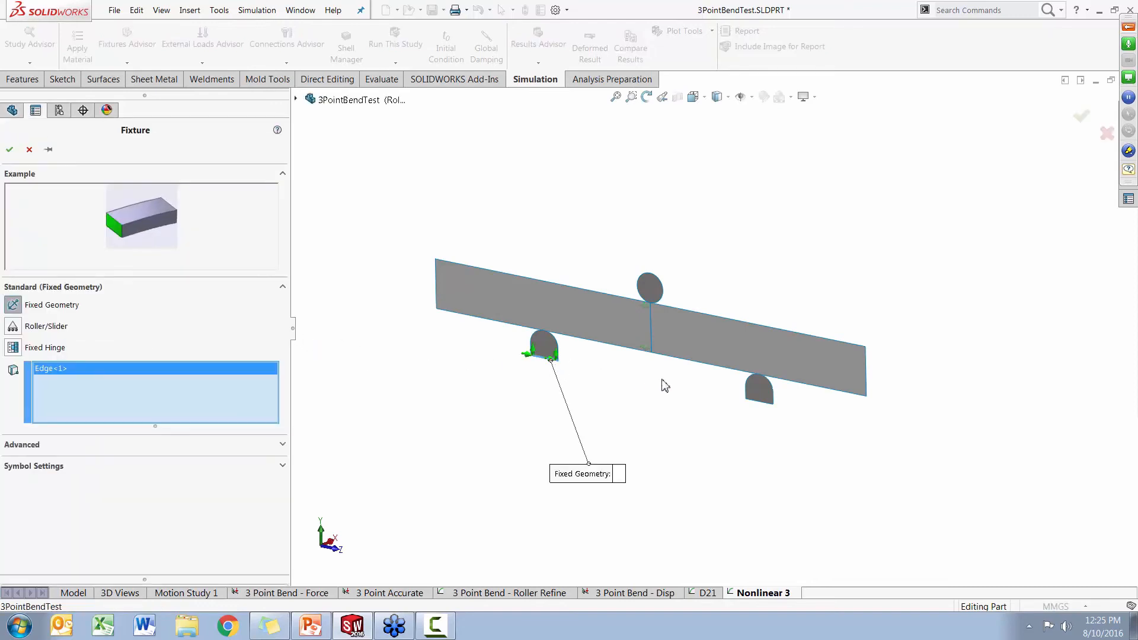
{"action": "left_click", "coordinate": [762, 406]}
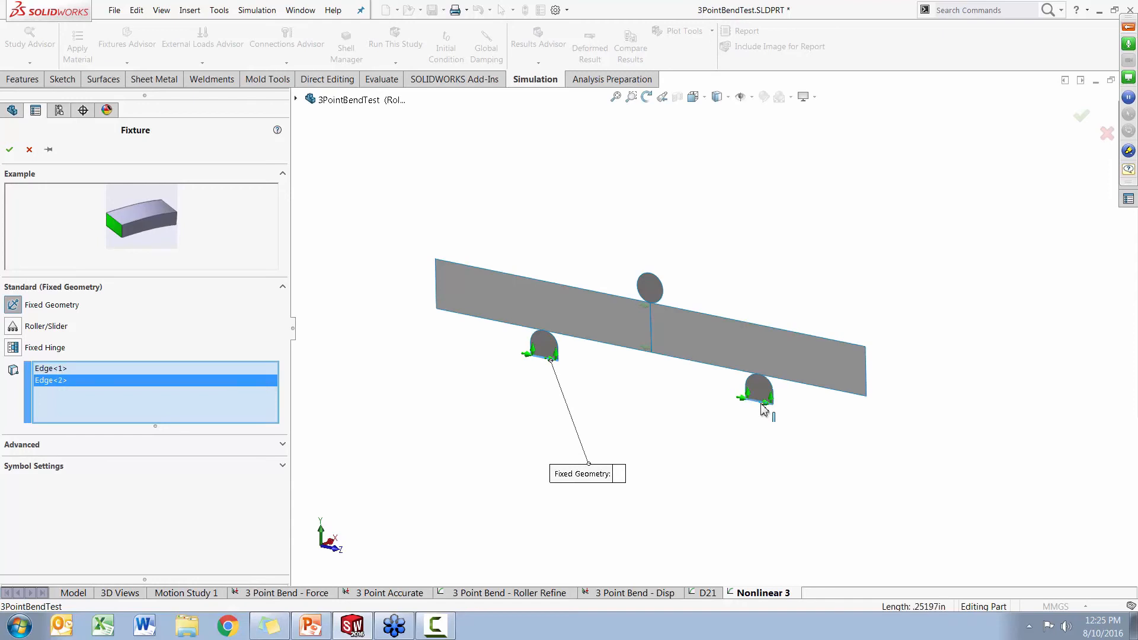
{"action": "left_click", "coordinate": [10, 150]}
- Apply a Use Reference Geometry fixture to the upper roller's edge, referencing Plane1, with translations of 0 mm along direction 1 and 2 mm reversed along direction 2
{"action": "right_click", "coordinate": [41, 342]}
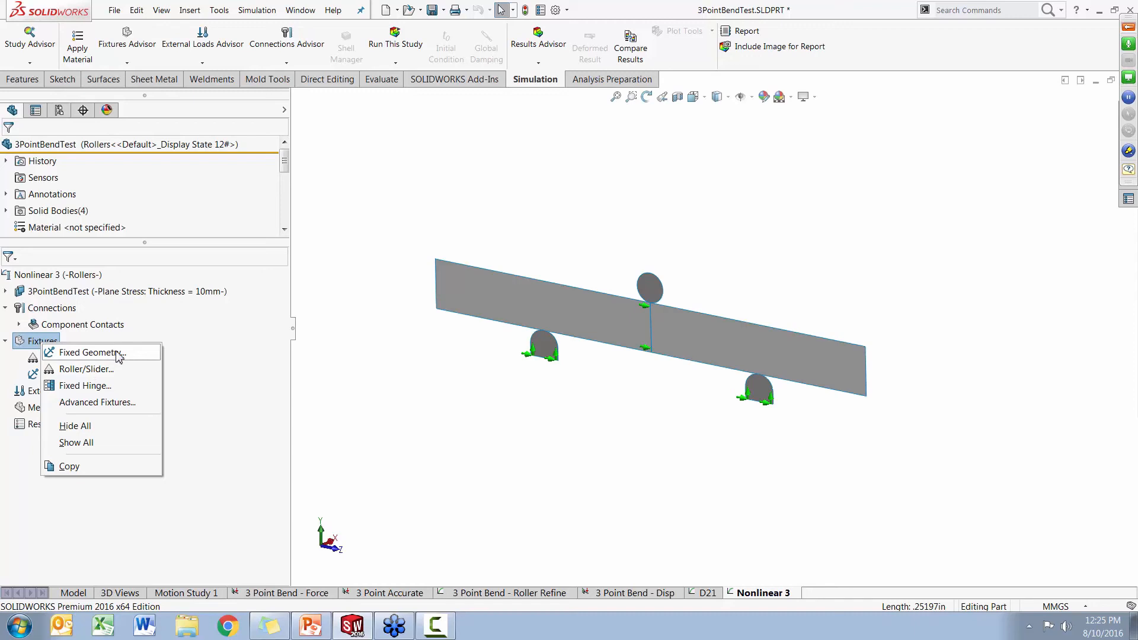
{"action": "left_click", "coordinate": [97, 402]}
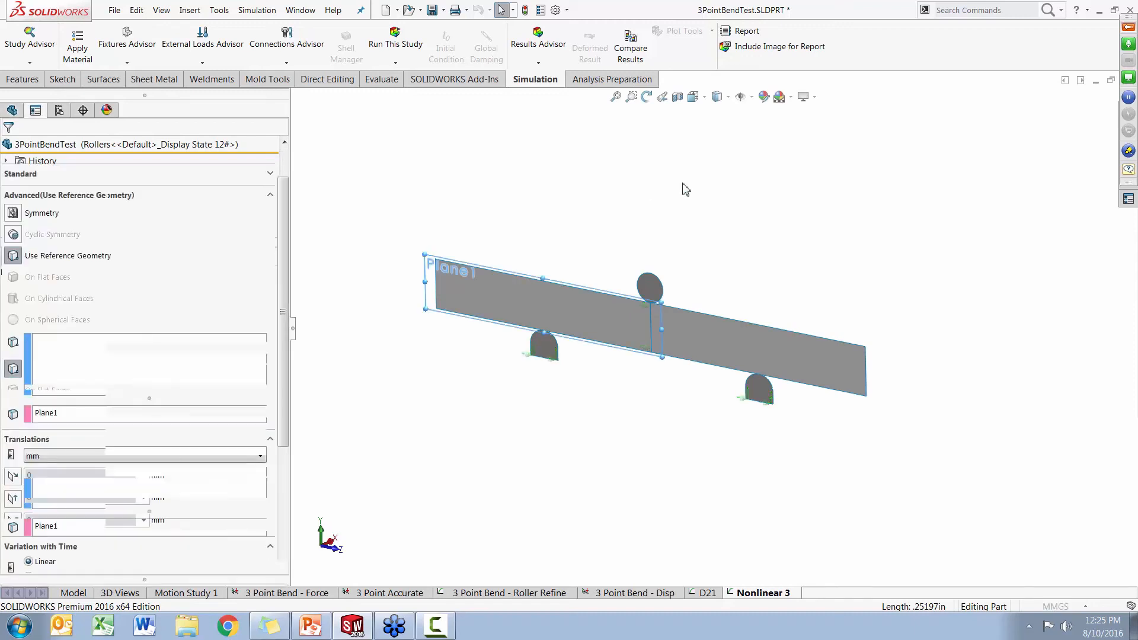
{"action": "left_click", "coordinate": [661, 279]}
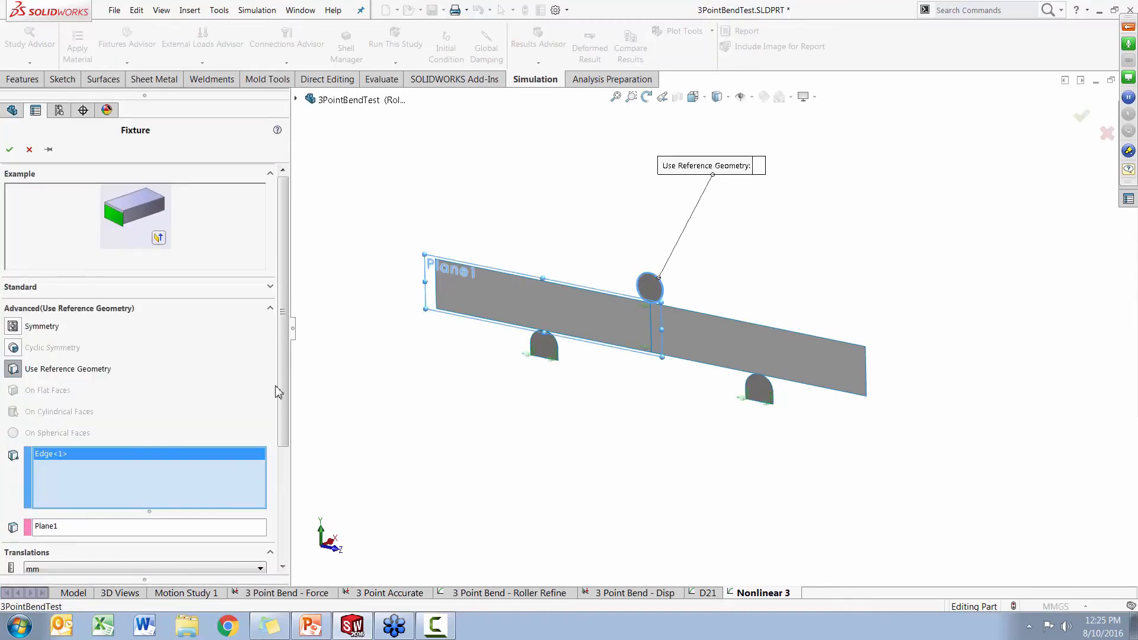
{"action": "scroll", "coordinate": [70, 481], "scroll_direction": "down", "scroll_amount": 2}
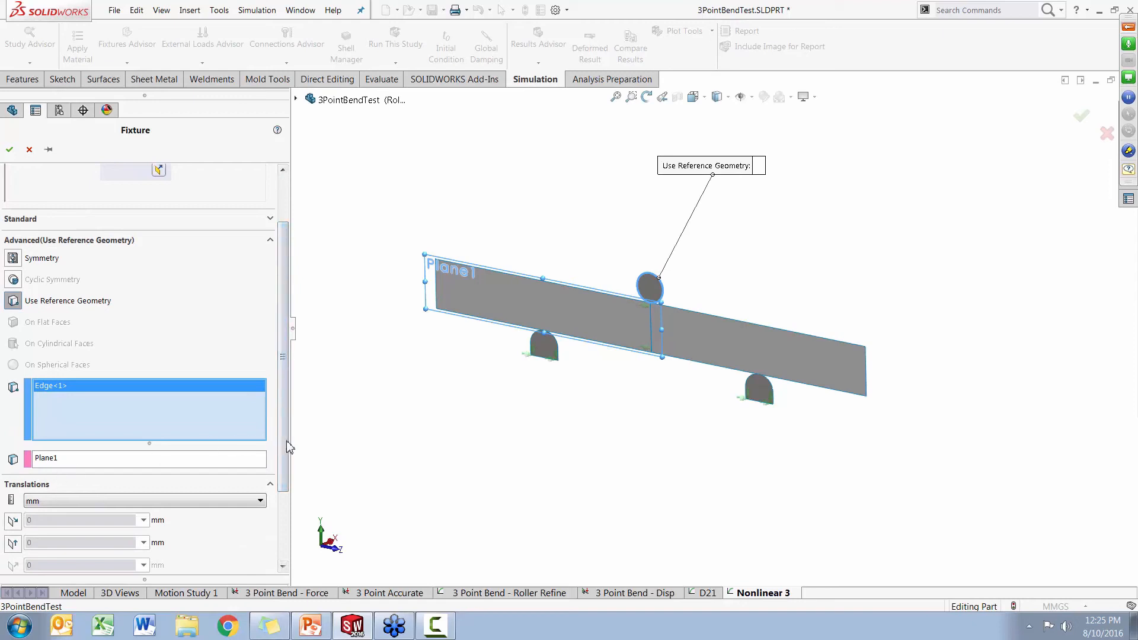
{"action": "scroll", "coordinate": [288, 446], "scroll_direction": "down", "scroll_amount": 3}
{"action": "left_click", "coordinate": [12, 466]}
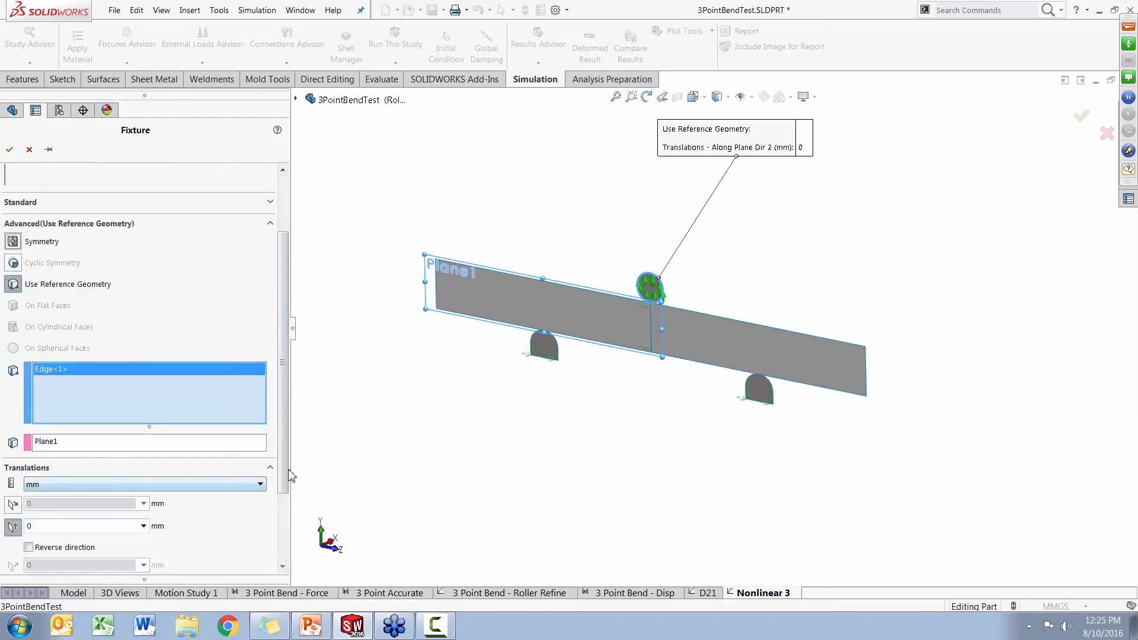
{"action": "scroll", "coordinate": [284, 530], "scroll_direction": "down", "scroll_amount": 1}
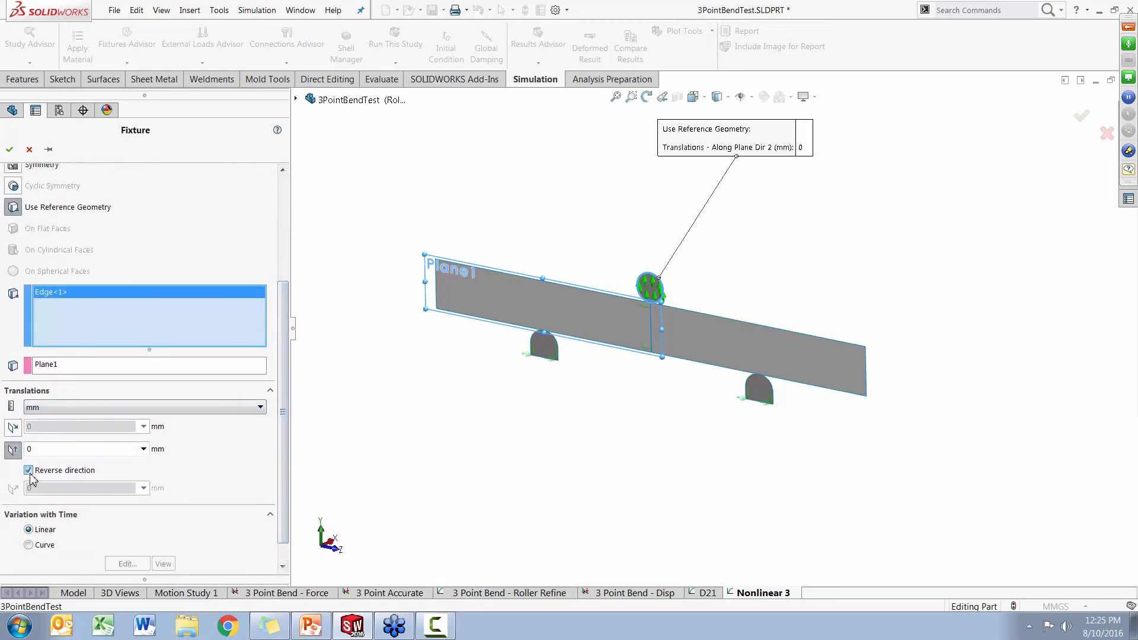
{"action": "double_click", "coordinate": [48, 452]}
{"action": "left_click", "coordinate": [13, 428]}
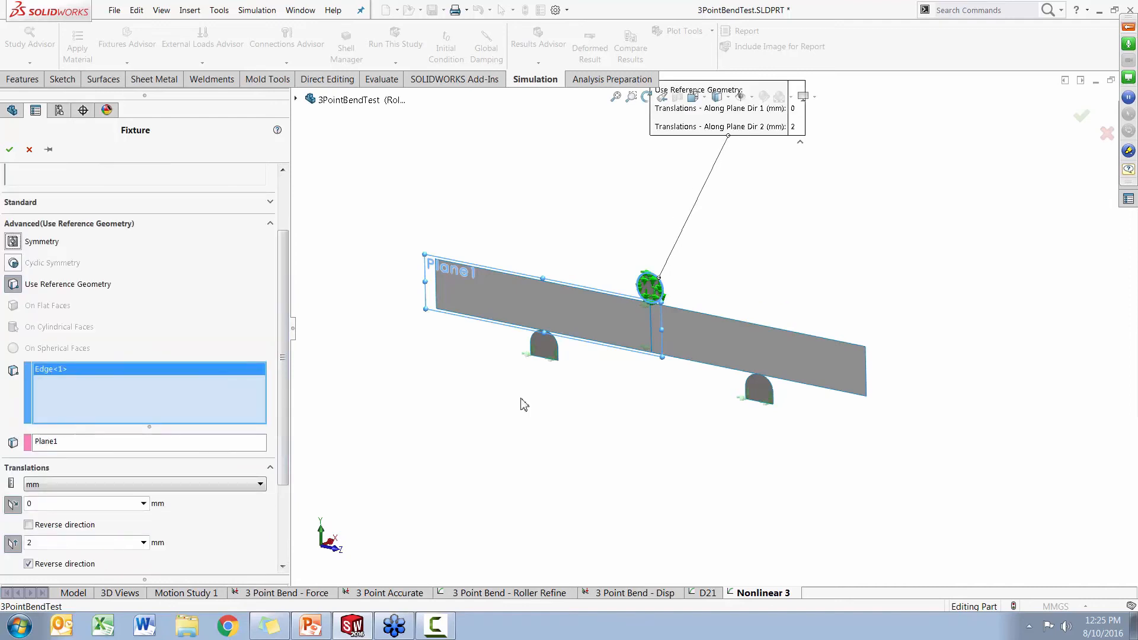
{"action": "scroll", "coordinate": [649, 311], "scroll_direction": "down", "scroll_amount": 5}
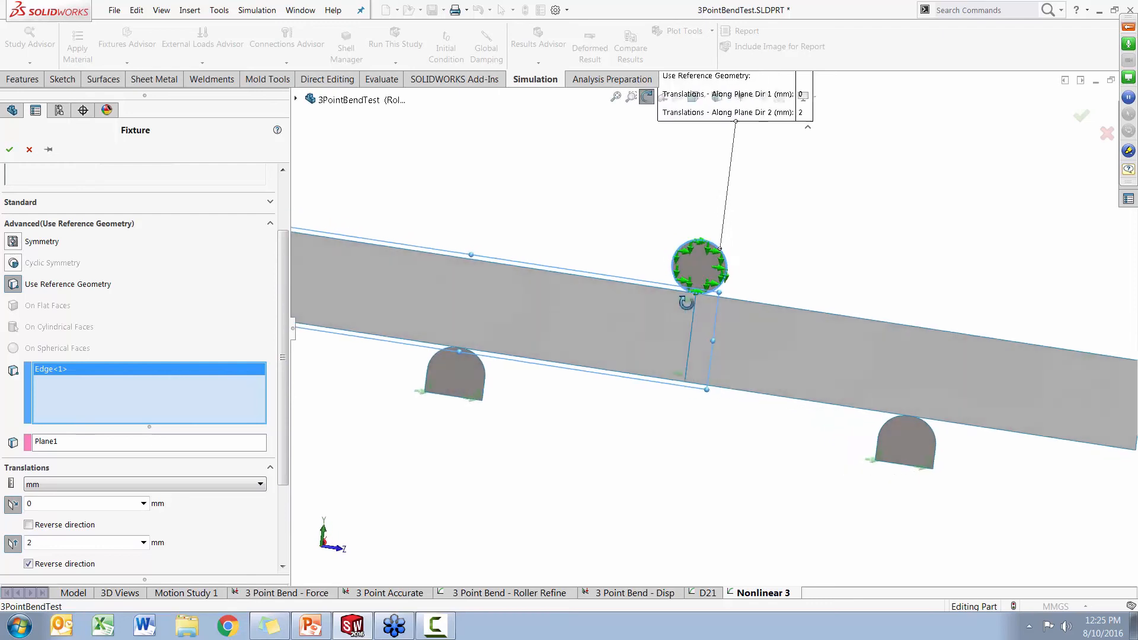
{"action": "middle_click_drag", "start_coordinate": [653, 308], "coordinate": [665, 265]}
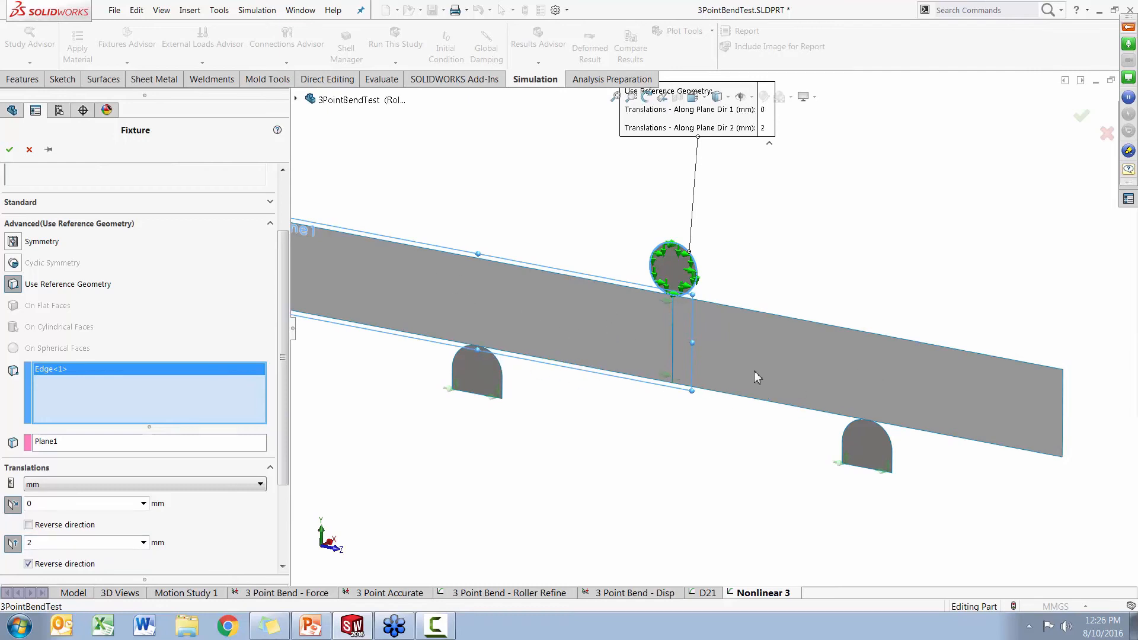
{"action": "left_click", "coordinate": [10, 149]}
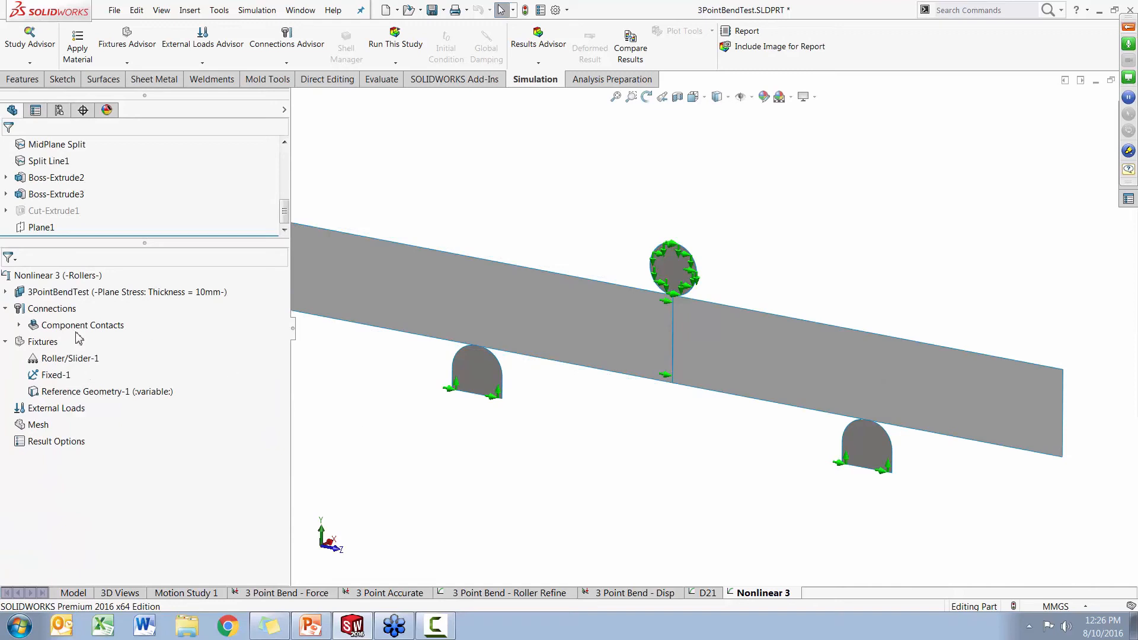
{"action": "left_click", "coordinate": [19, 325]}
{"action": "right_click", "coordinate": [43, 309]}
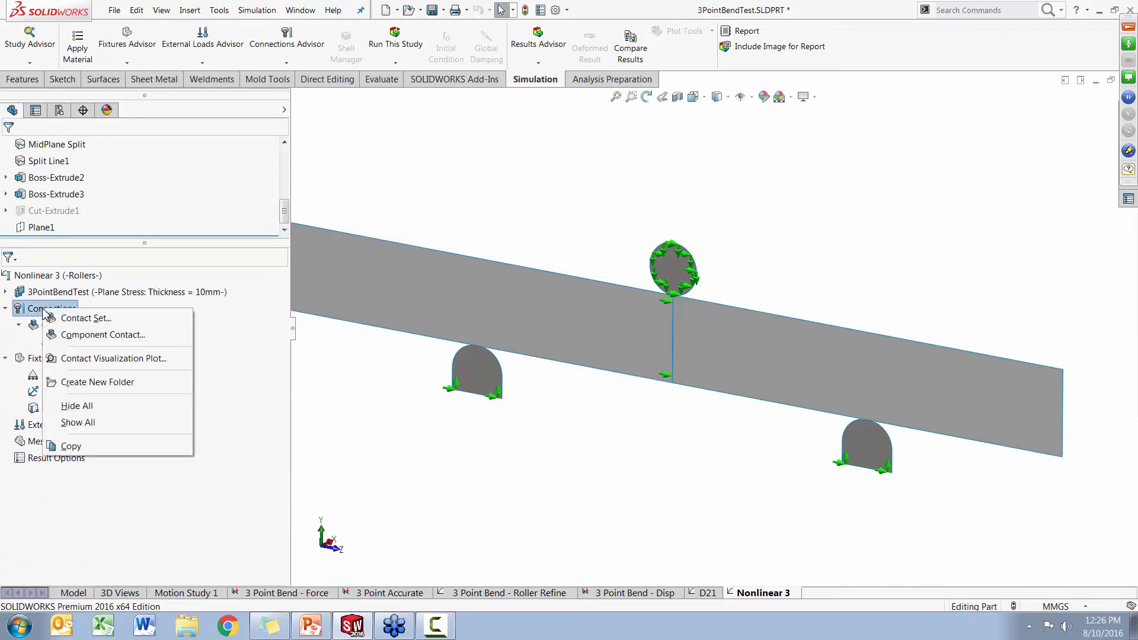
{"action": "left_click", "coordinate": [65, 319]}
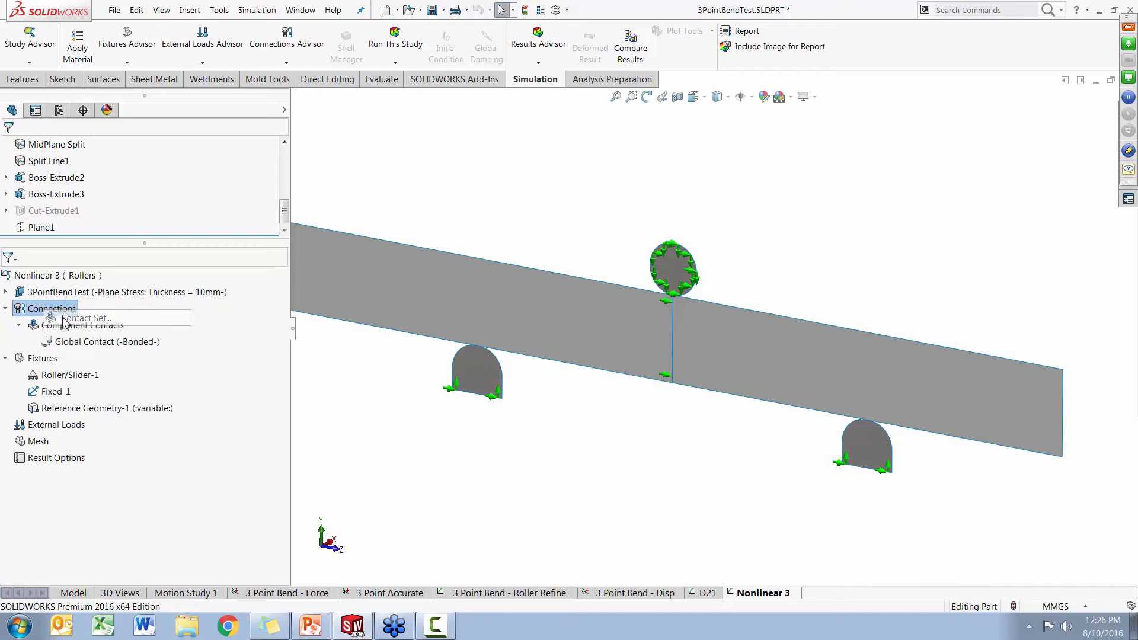
{"action": "scroll", "coordinate": [482, 388], "scroll_direction": "down", "scroll_amount": 6}
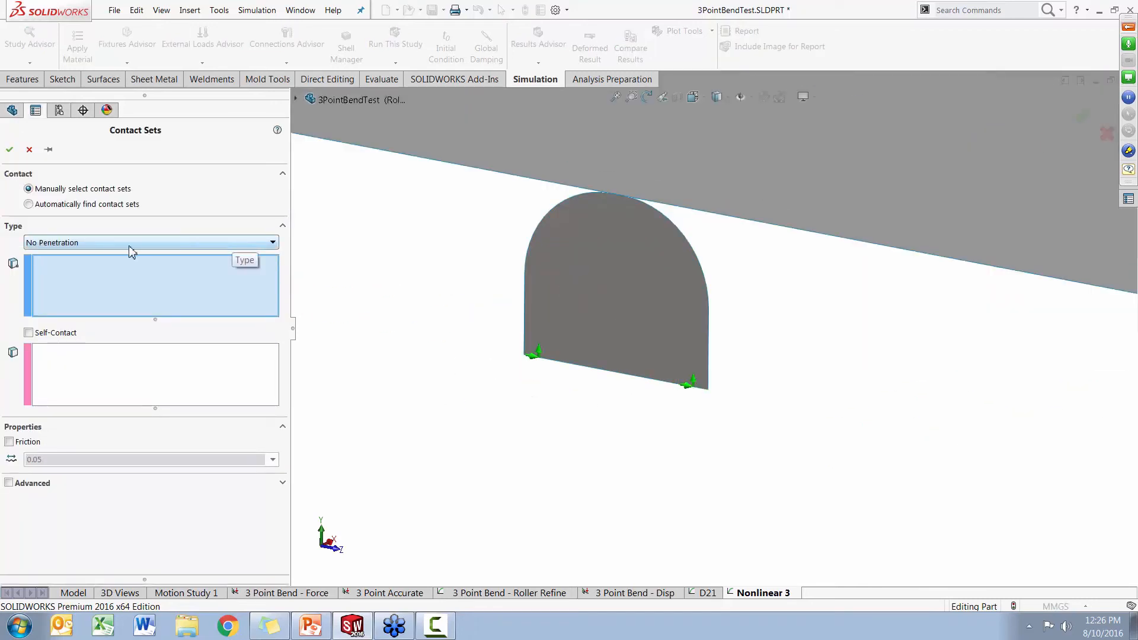
{"action": "left_click", "coordinate": [563, 188]}
{"action": "left_click", "coordinate": [643, 201]}
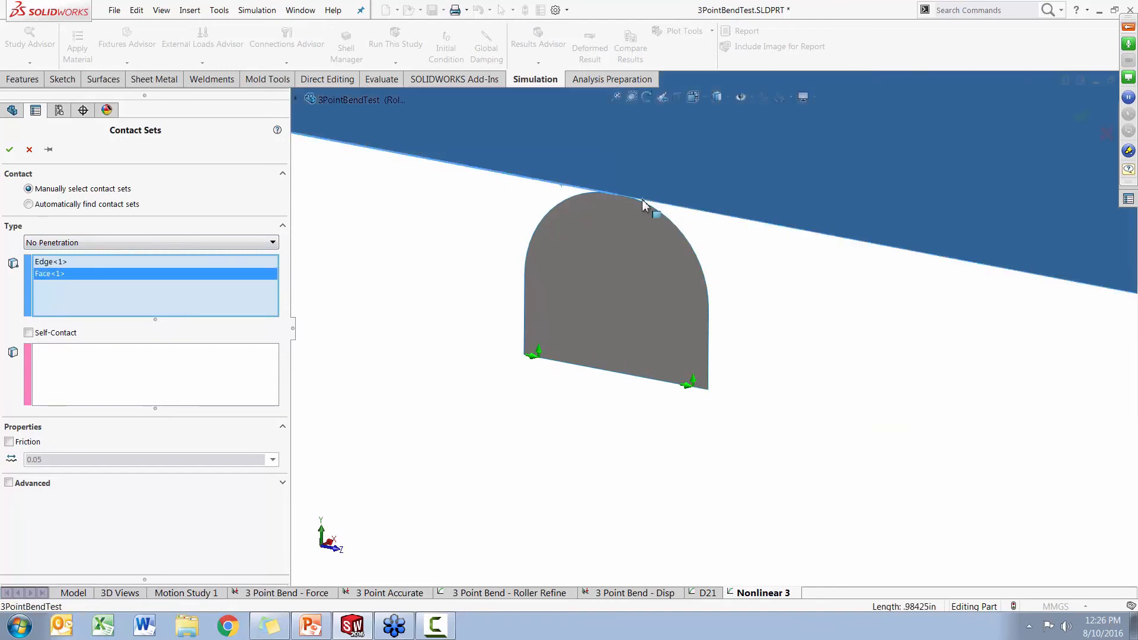
{"action": "left_click", "coordinate": [663, 198]}
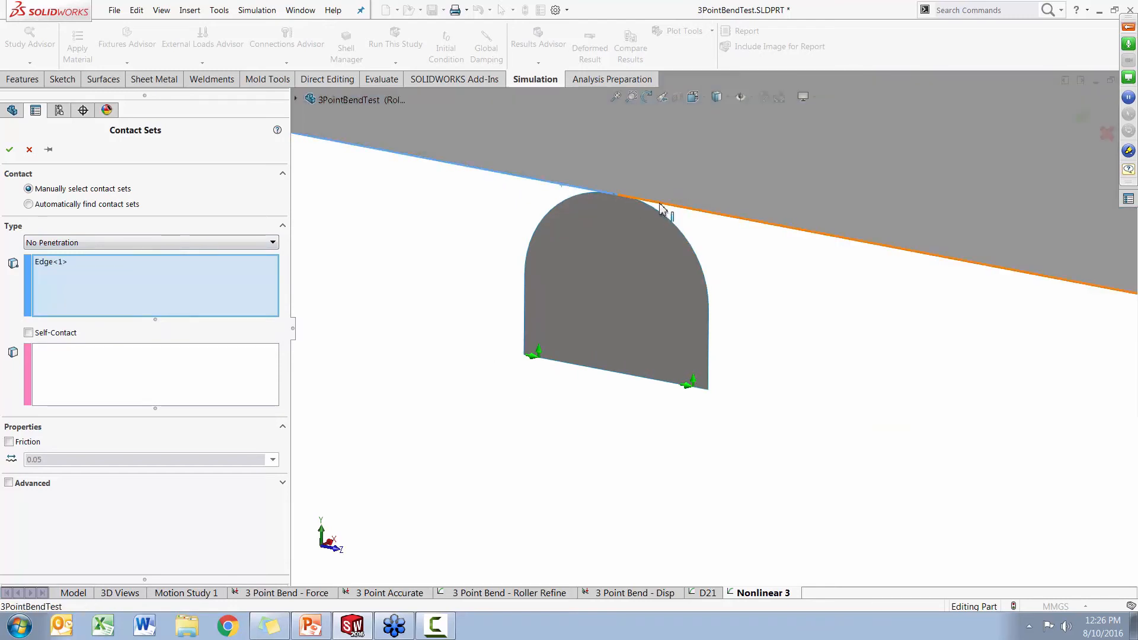
{"action": "left_click", "coordinate": [662, 203]}
{"action": "left_click", "coordinate": [185, 351]}
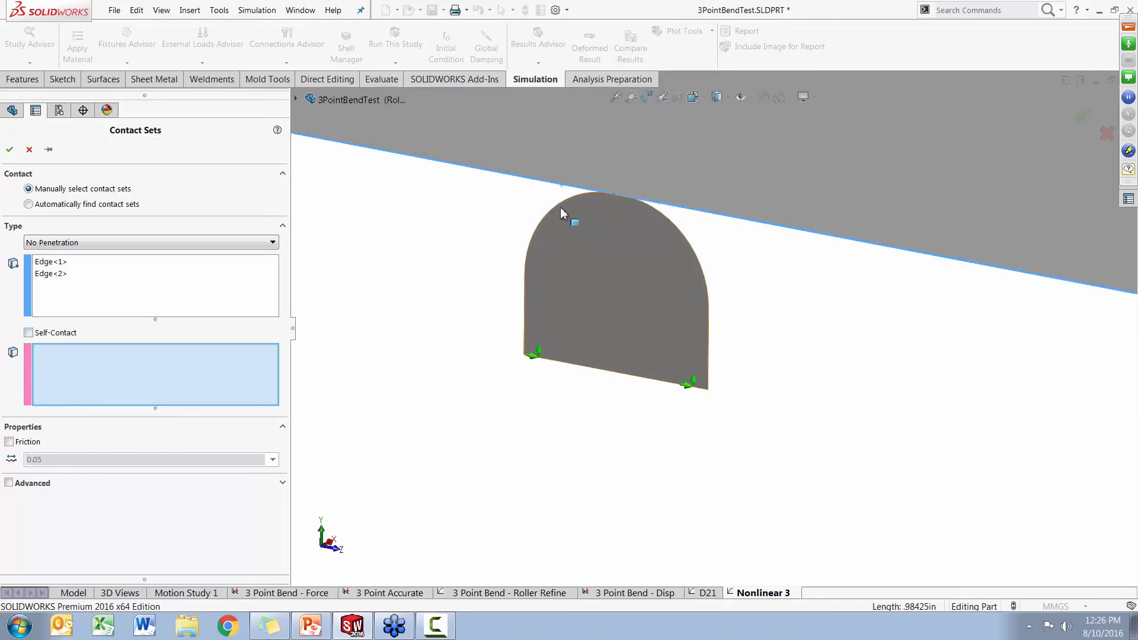
{"action": "left_click", "coordinate": [557, 212]}
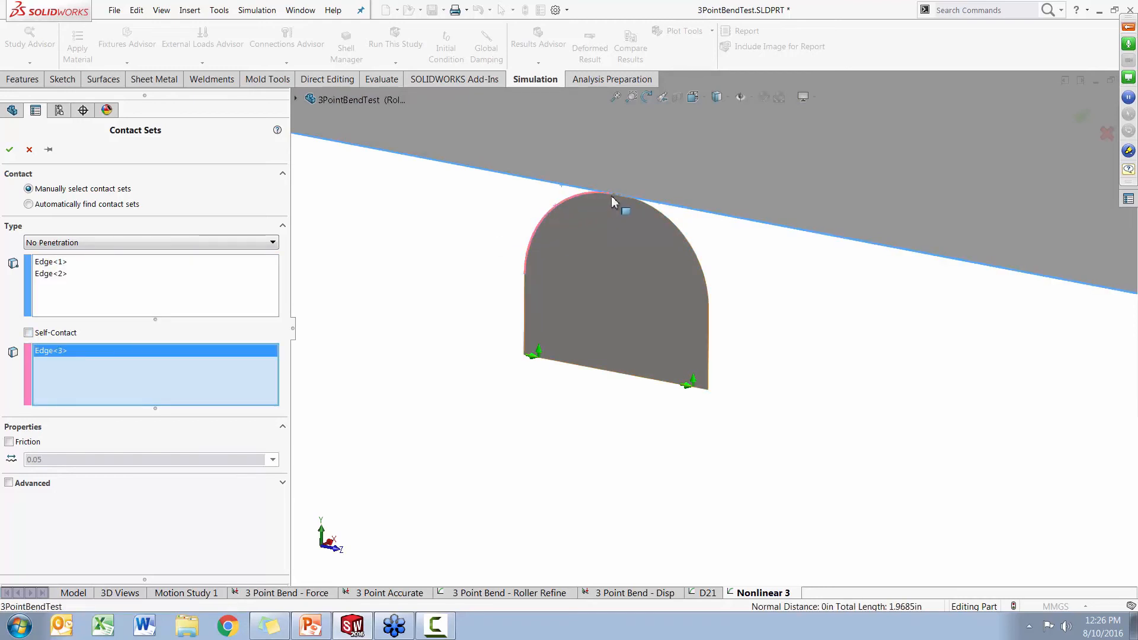
{"action": "left_click", "coordinate": [670, 220]}
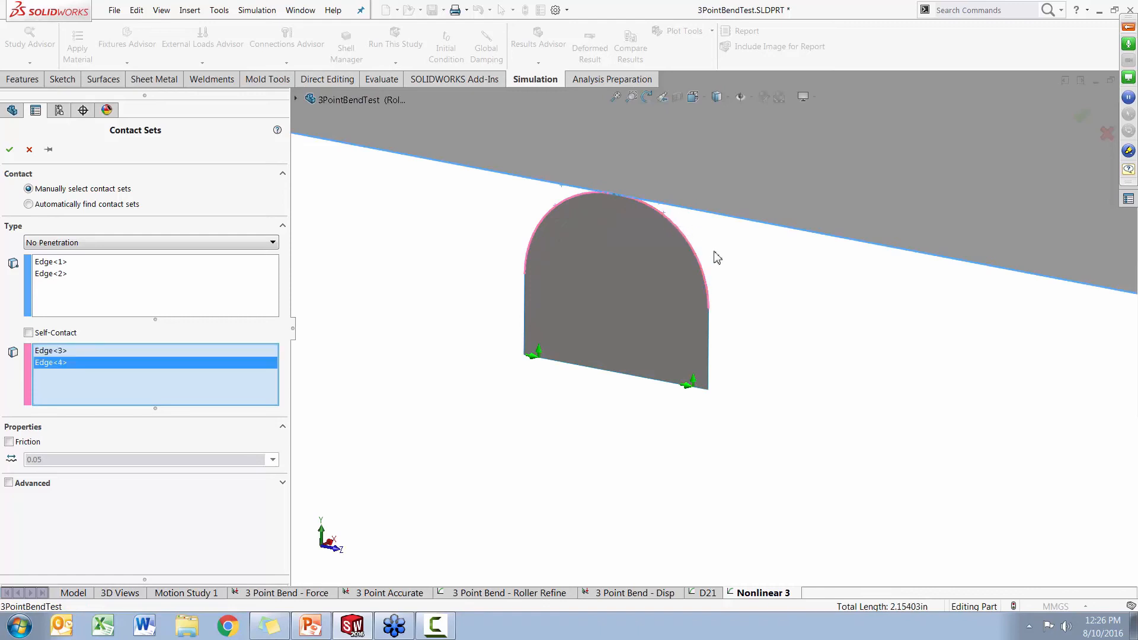
{"action": "mouse_move", "coordinate": [716, 254]}
{"action": "middle_mouse_down"}
{"action": "mouse_move", "coordinate": [711, 270]}
{"action": "mouse_move", "coordinate": [725, 249]}
{"action": "middle_mouse_up"}
{"action": "scroll", "coordinate": [711, 271], "scroll_direction": "up", "scroll_amount": 8}
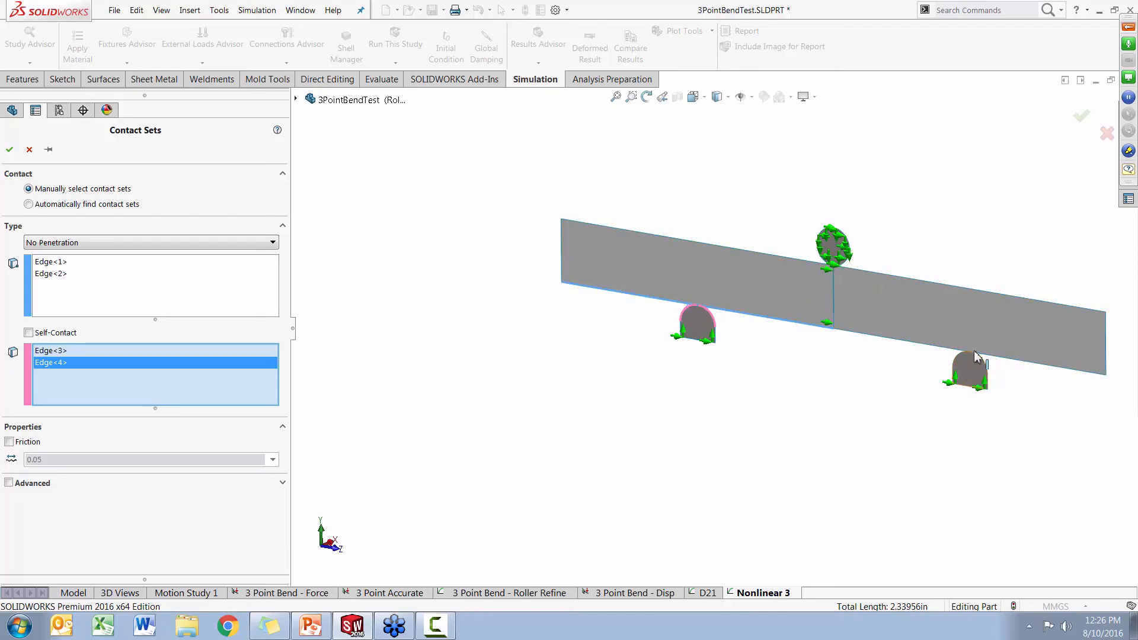
{"action": "left_click", "coordinate": [29, 150]}
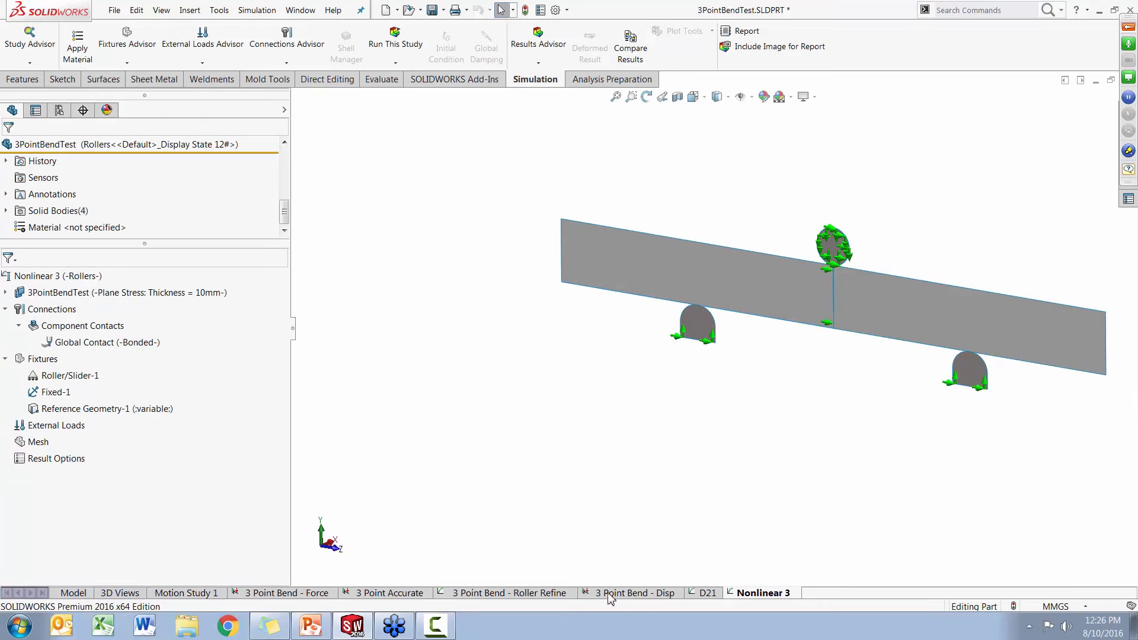
- Copy the contact sets from the D21 study into the Nonlinear 3 study
{"action": "left_click", "coordinate": [557, 595]}
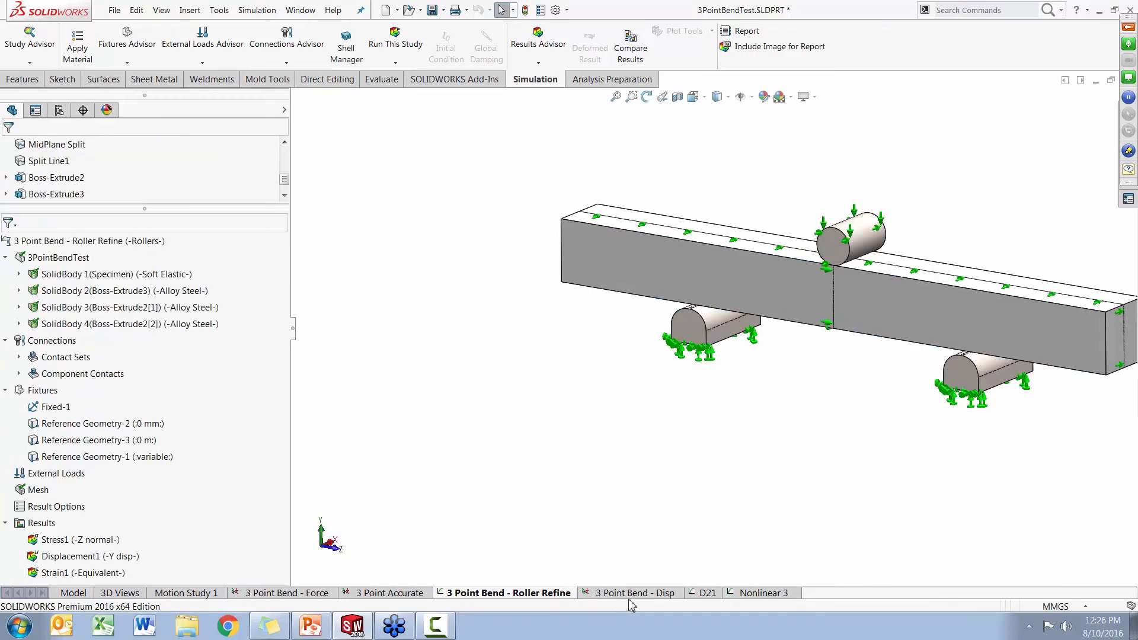
{"action": "left_click", "coordinate": [706, 593]}
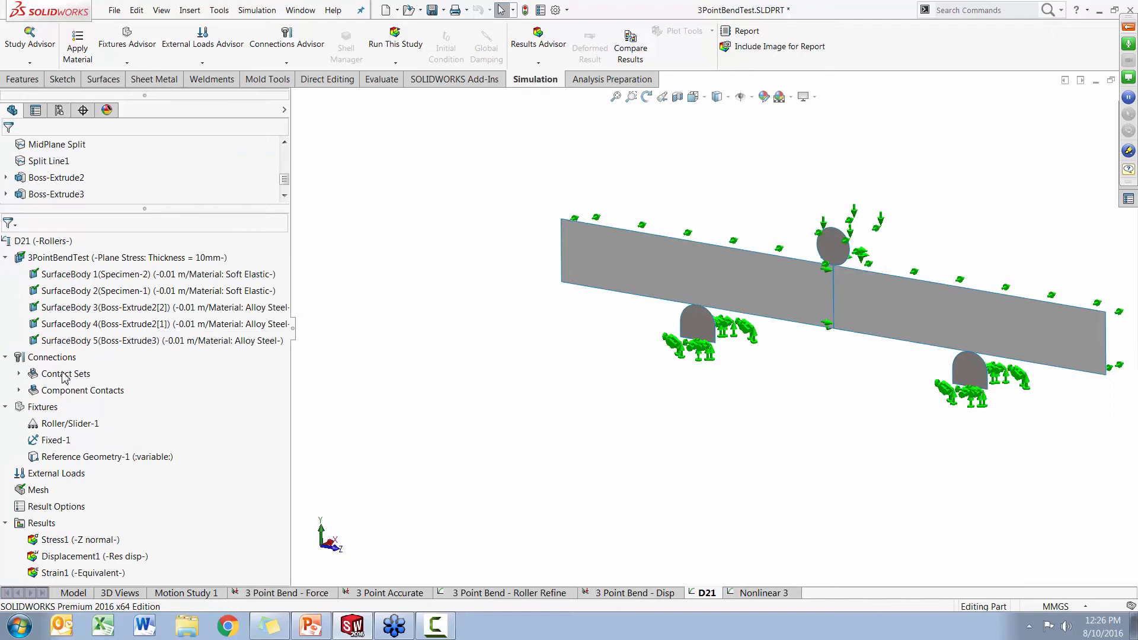
{"action": "left_click", "coordinate": [52, 376]}
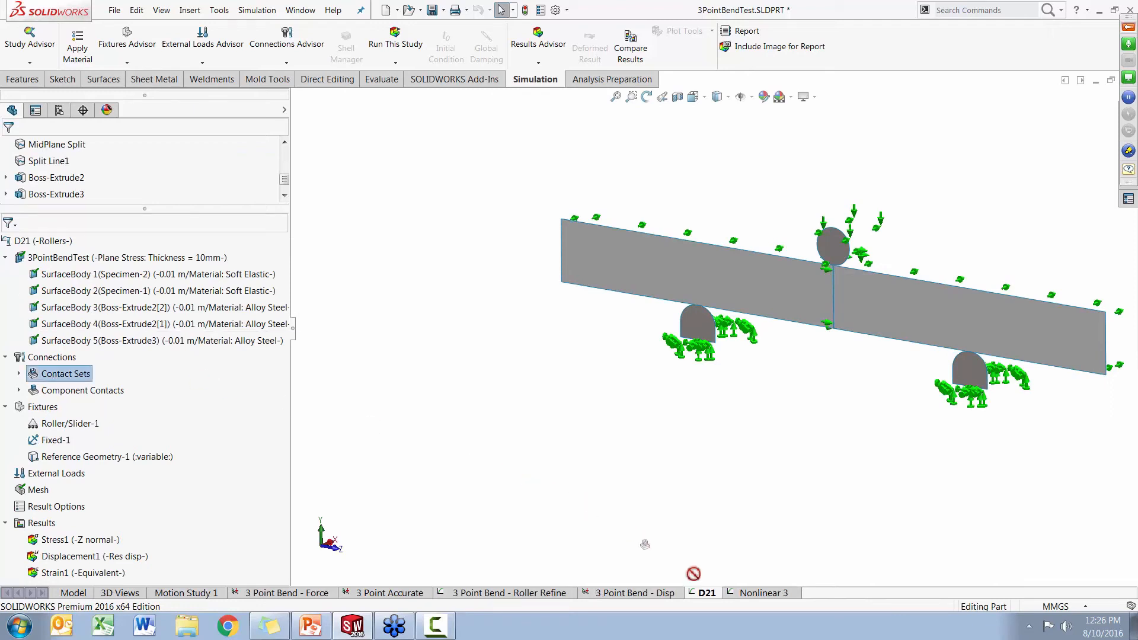
{"action": "left_click", "coordinate": [747, 594]}
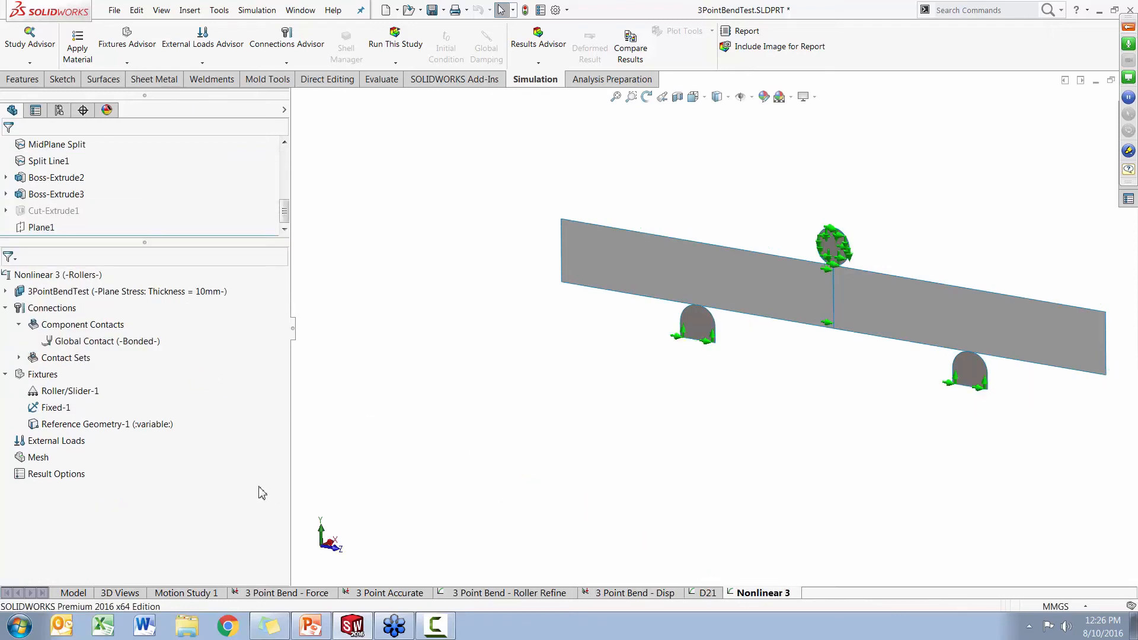
- Mesh the Nonlinear 3 study with a blended curvature-based mesh, using 1 mm for both the maximum and minimum element size
{"action": "right_click", "coordinate": [33, 459]}
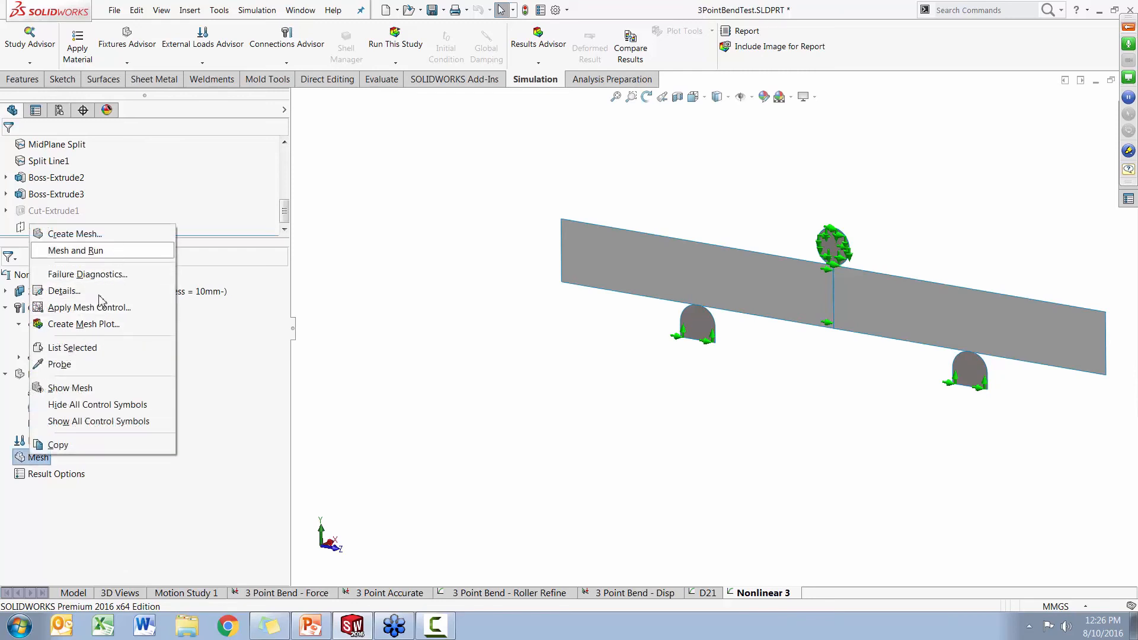
{"action": "left_click", "coordinate": [136, 236]}
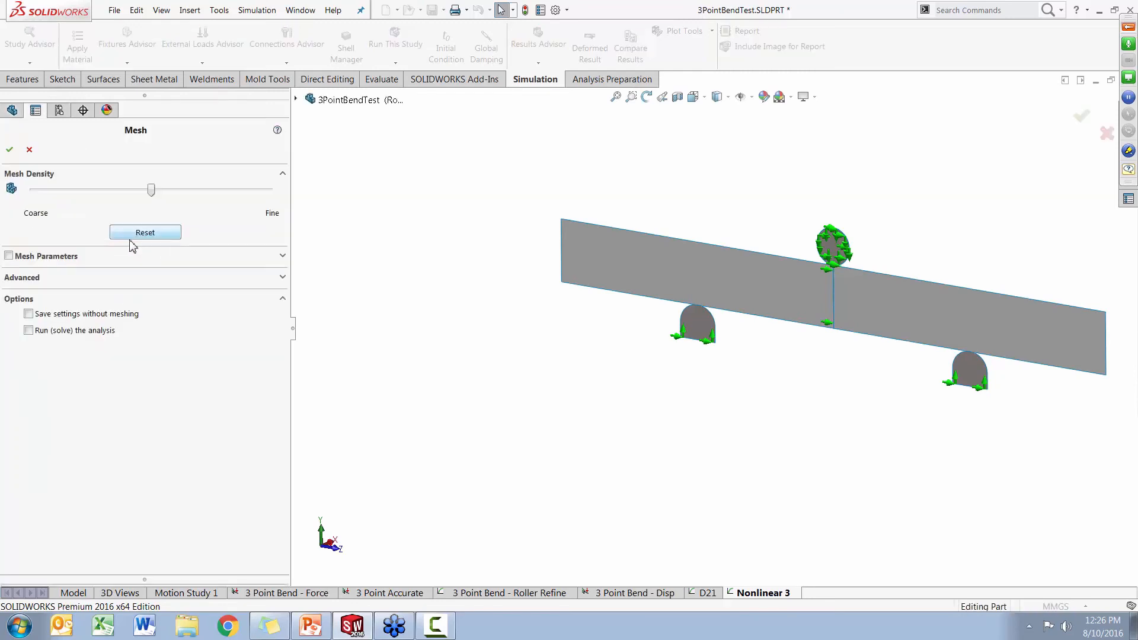
{"action": "left_click", "coordinate": [48, 258]}
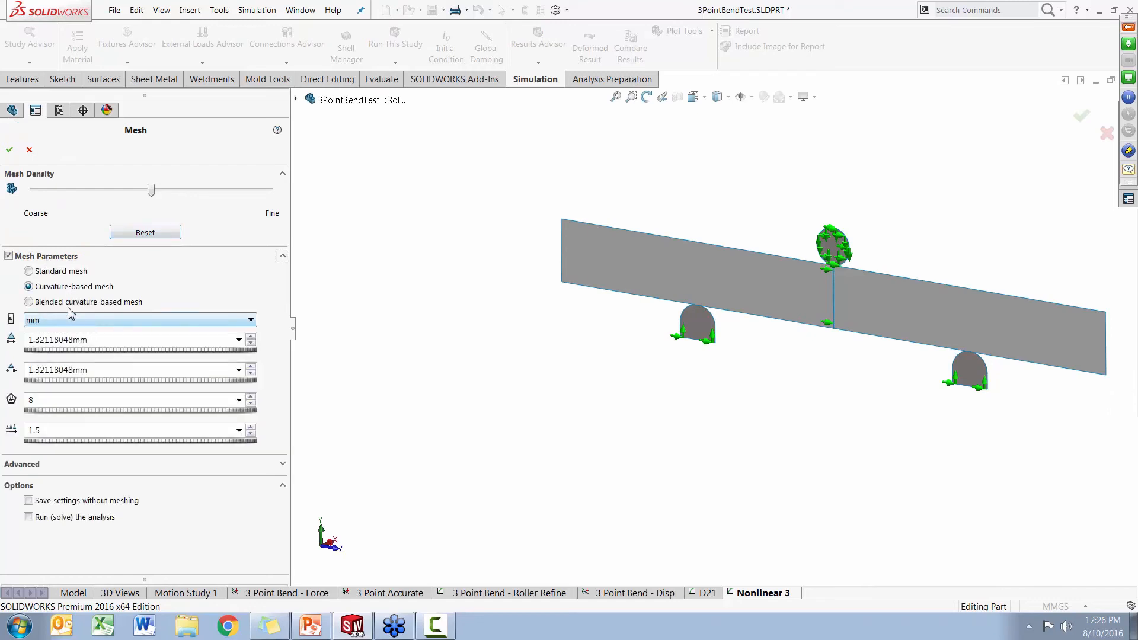
{"action": "left_click", "coordinate": [57, 303]}
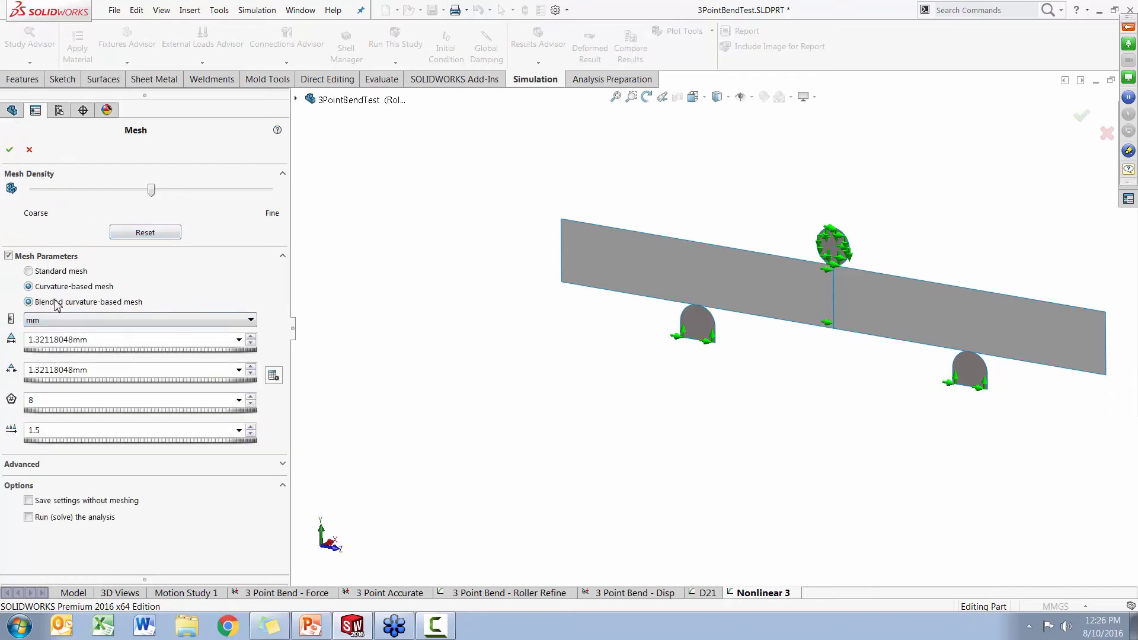
{"action": "double_click", "coordinate": [104, 339]}
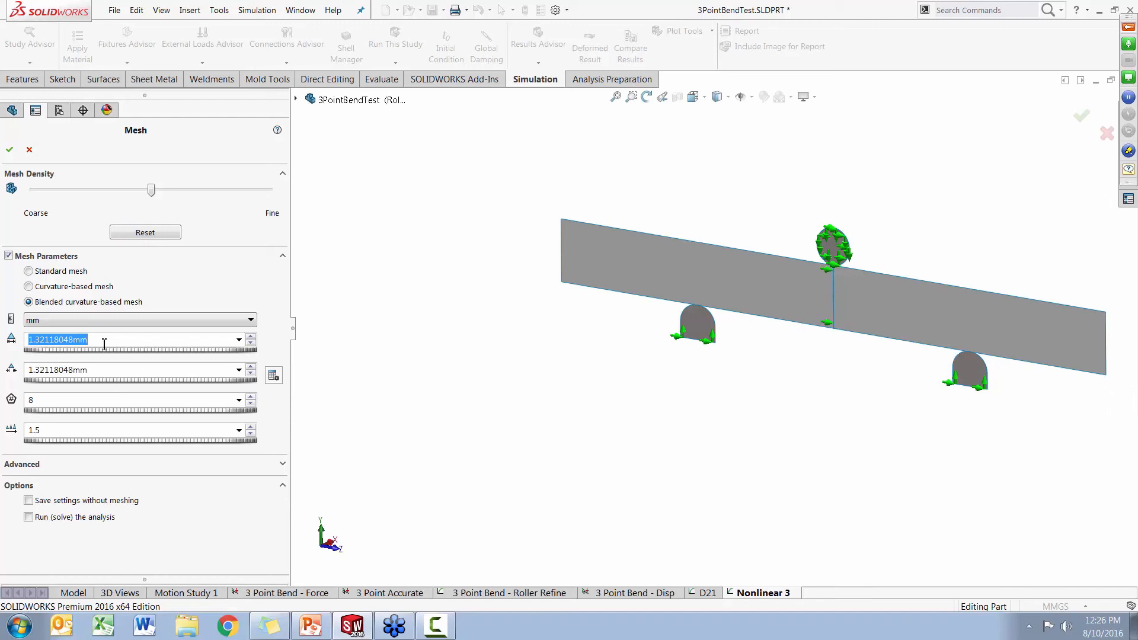
{"action": "type", "text": "1"}
{"action": "left_click", "coordinate": [133, 371]}
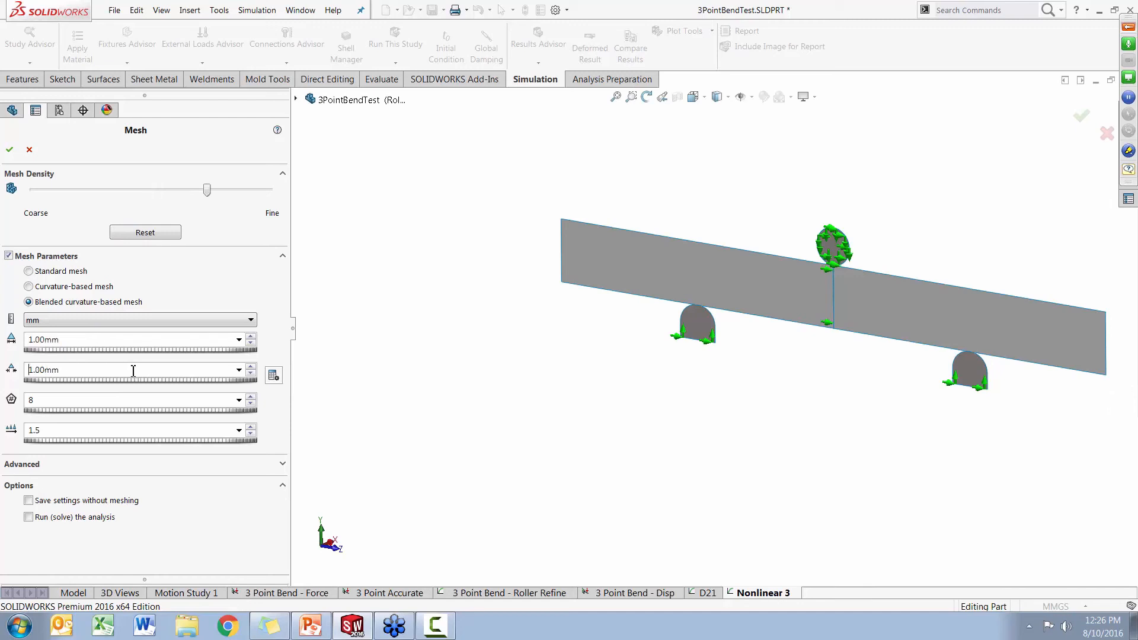
{"action": "left_click", "coordinate": [11, 150]}
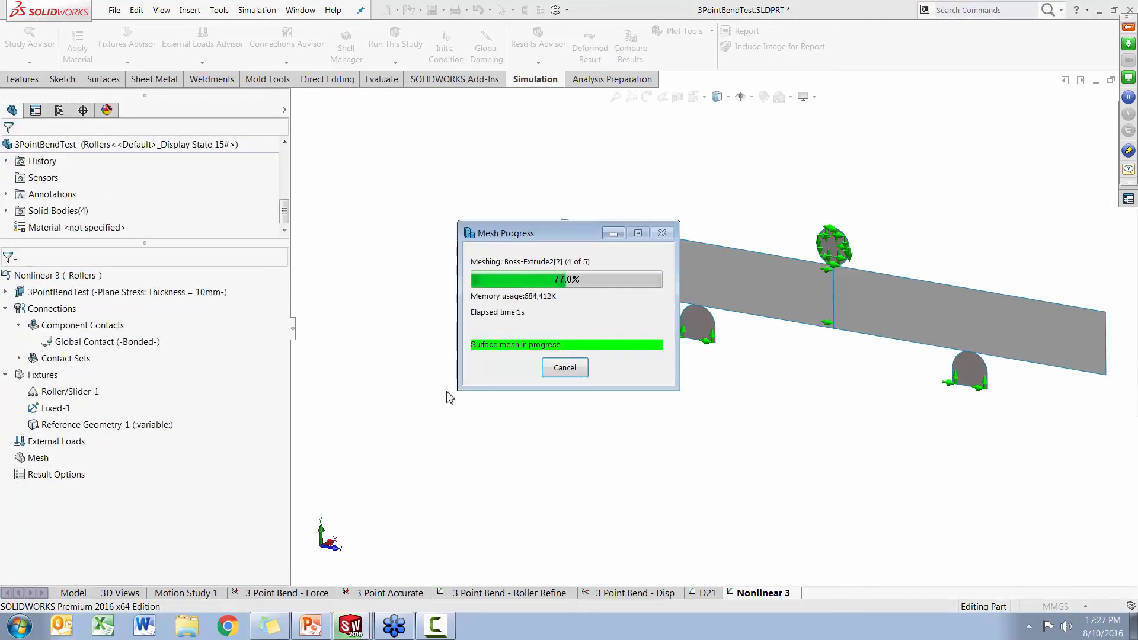
{"action": "middle_click_drag", "start_coordinate": [613, 409], "coordinate": [612, 402]}
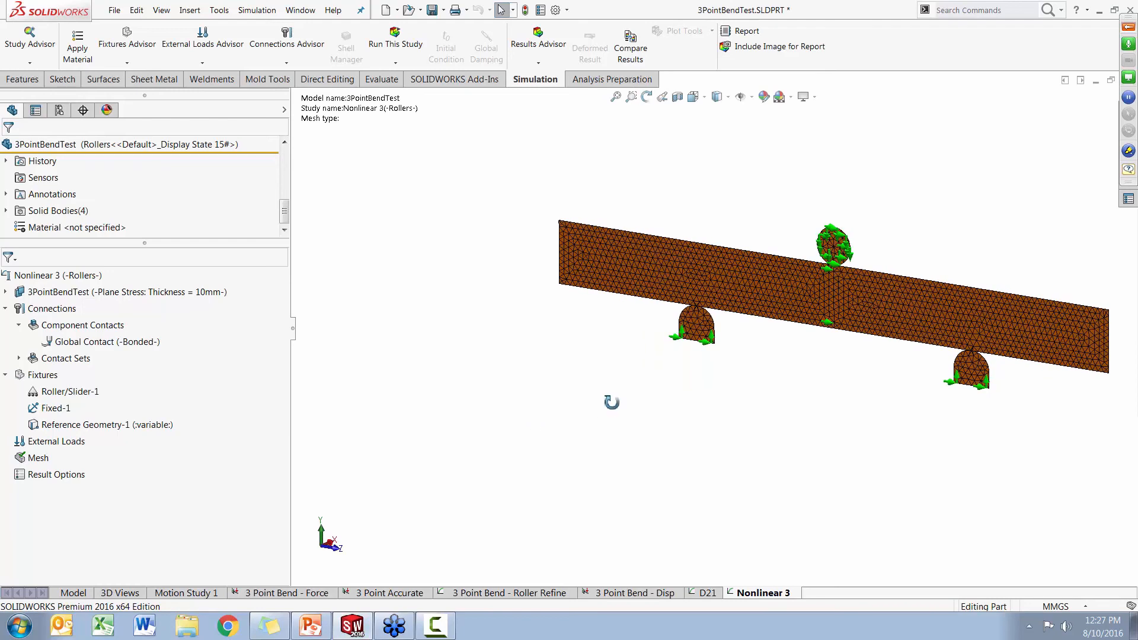
- Copy the material assignments from the D21 study into Nonlinear 3, giving the specimens Soft Elastic and the rollers Alloy Steel
{"action": "left_click", "coordinate": [6, 291]}
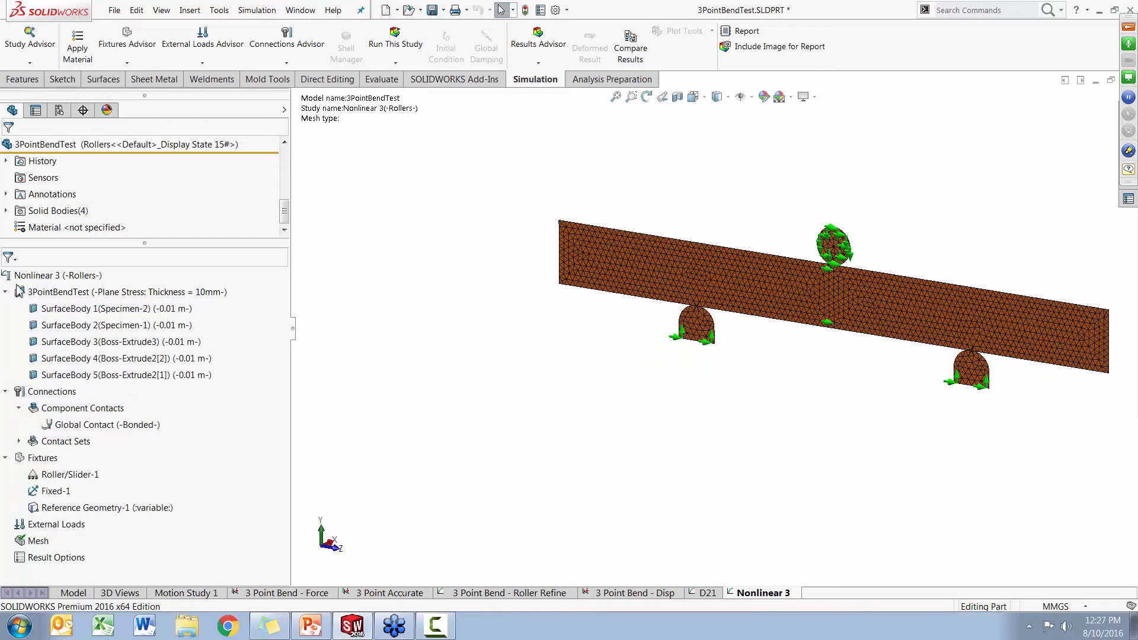
{"action": "left_click", "coordinate": [707, 593]}
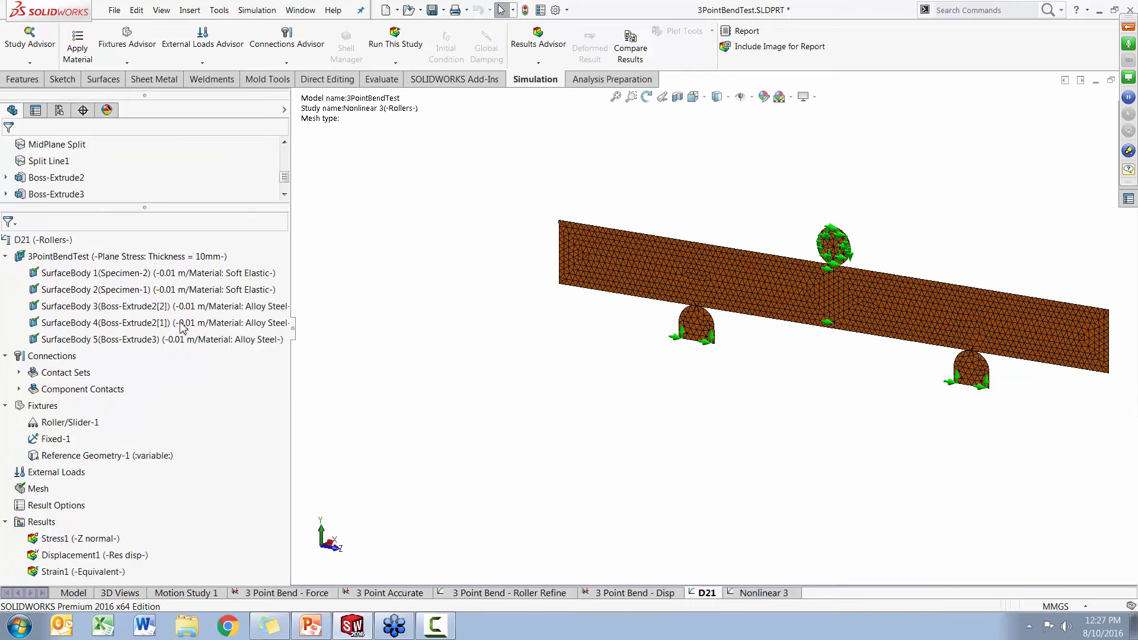
{"action": "left_click_drag", "start_coordinate": [98, 260], "coordinate": [237, 359]}
{"action": "left_click", "coordinate": [798, 593]}
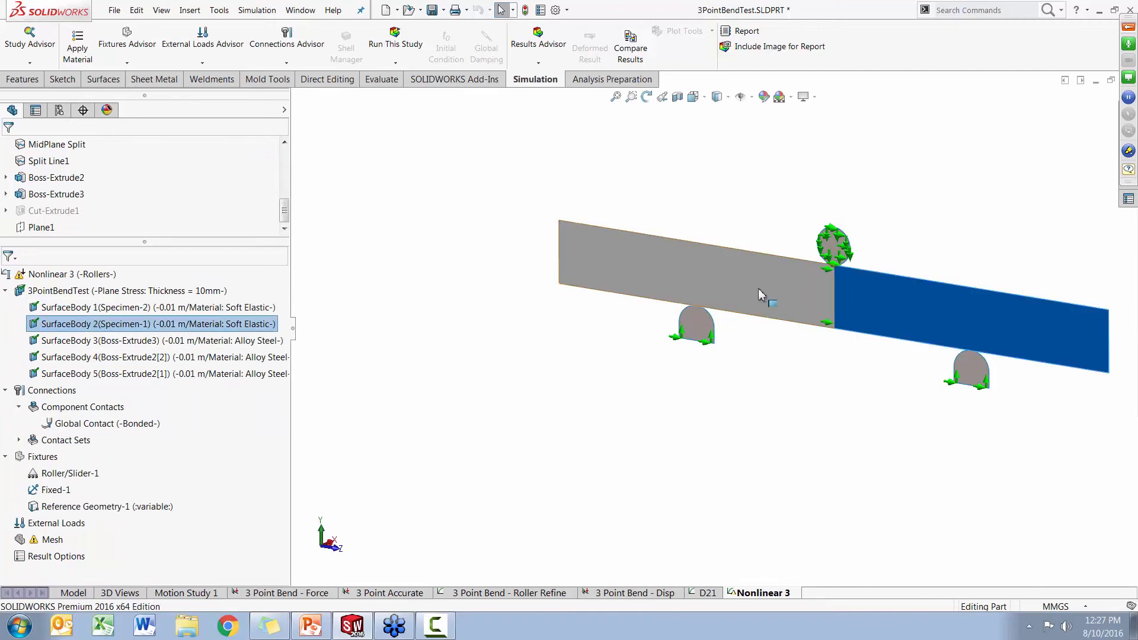
{"action": "left_click", "coordinate": [475, 394]}
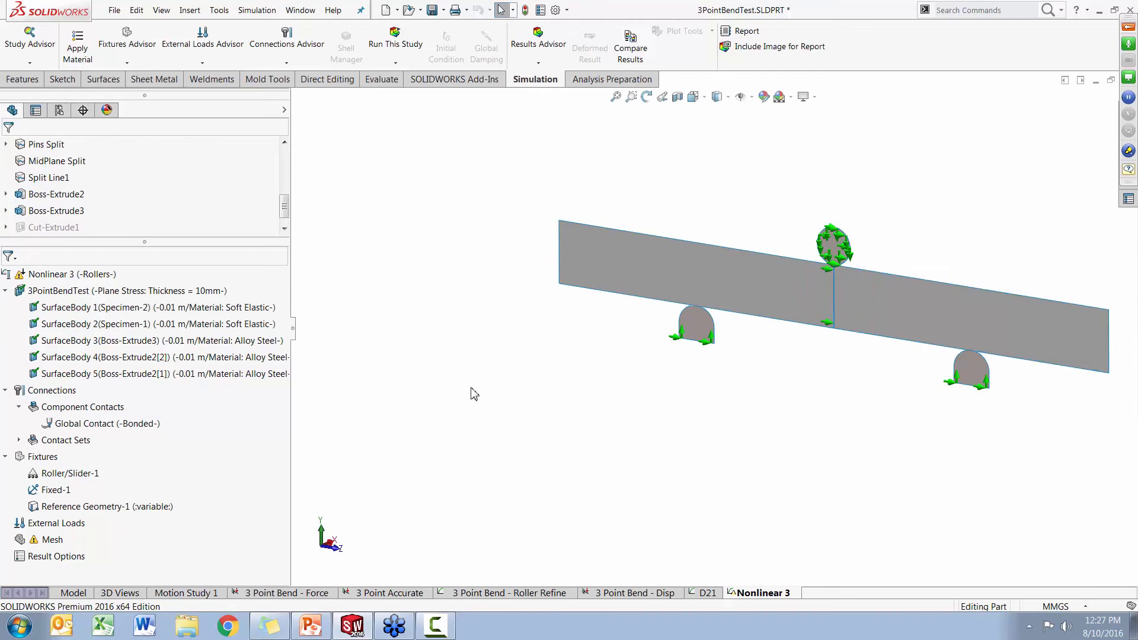
- Run the Nonlinear 3 study with intermediate results shown up to the current step
{"action": "left_click", "coordinate": [396, 42]}
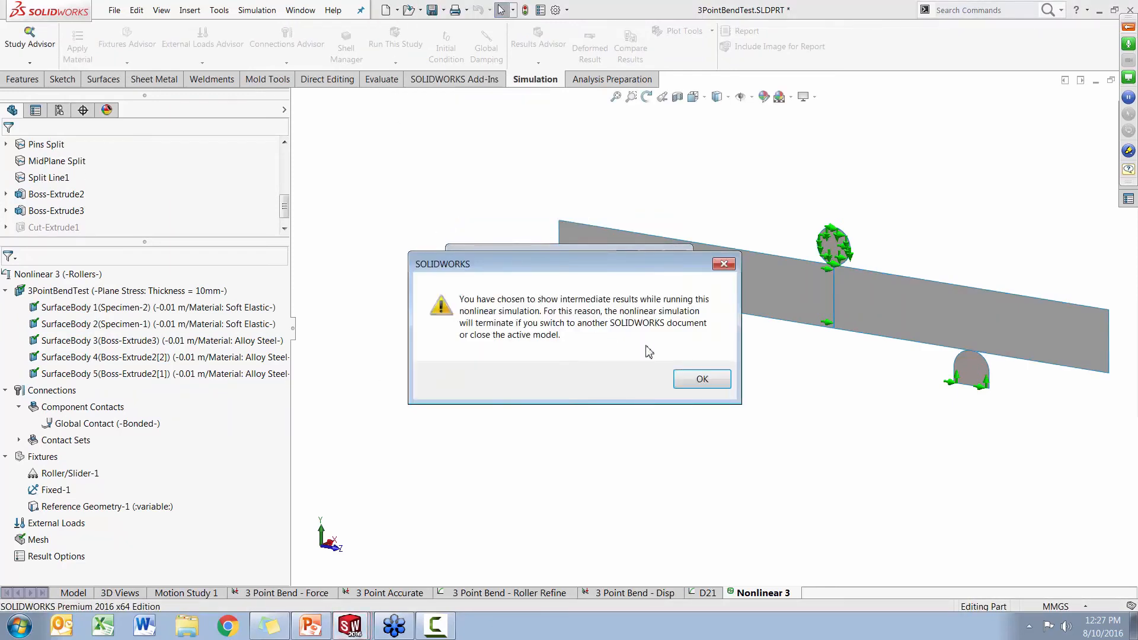
{"action": "left_click", "coordinate": [698, 379]}
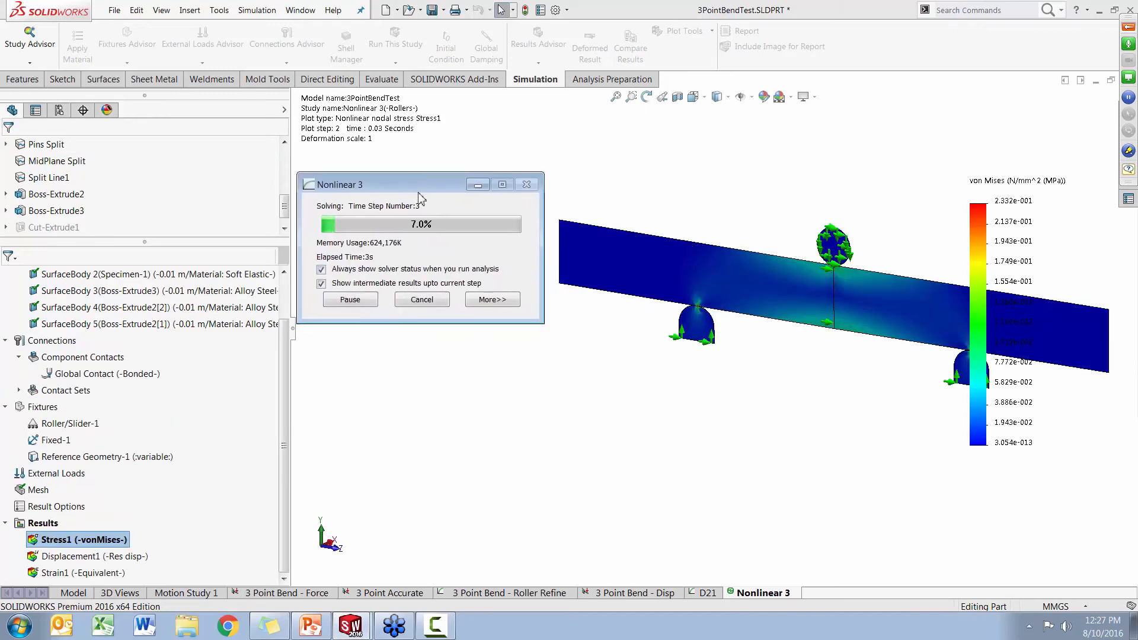
{"action": "left_click", "coordinate": [508, 303]}
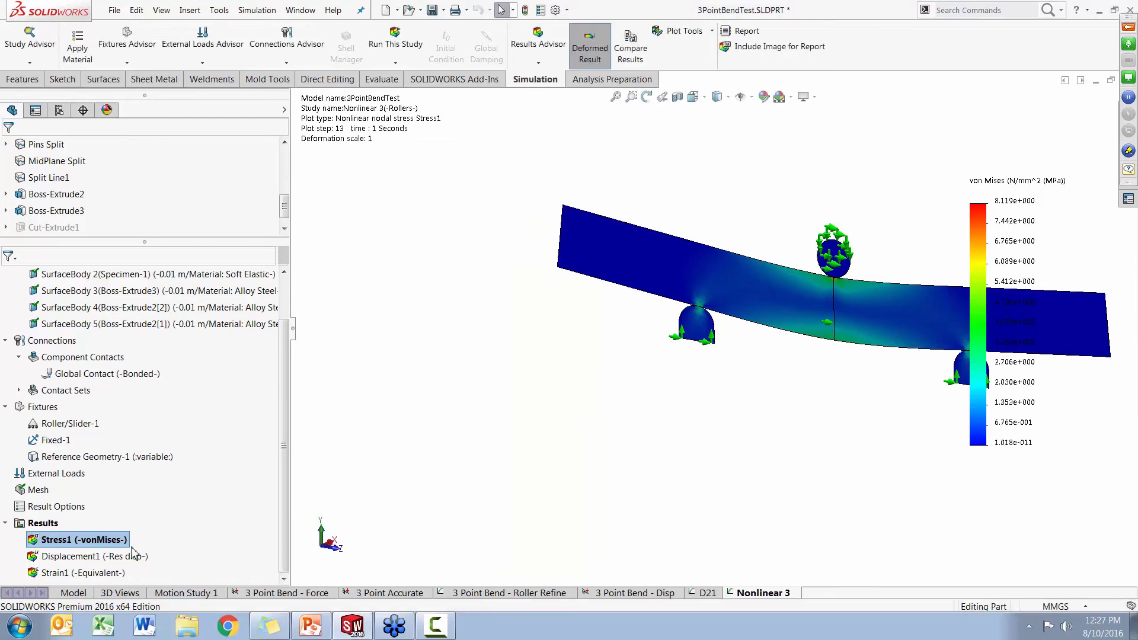
- Change the Stress1 plot's displayed component to SZ: Z Normal Stress
{"action": "right_click", "coordinate": [101, 540]}
{"action": "left_click", "coordinate": [154, 250]}
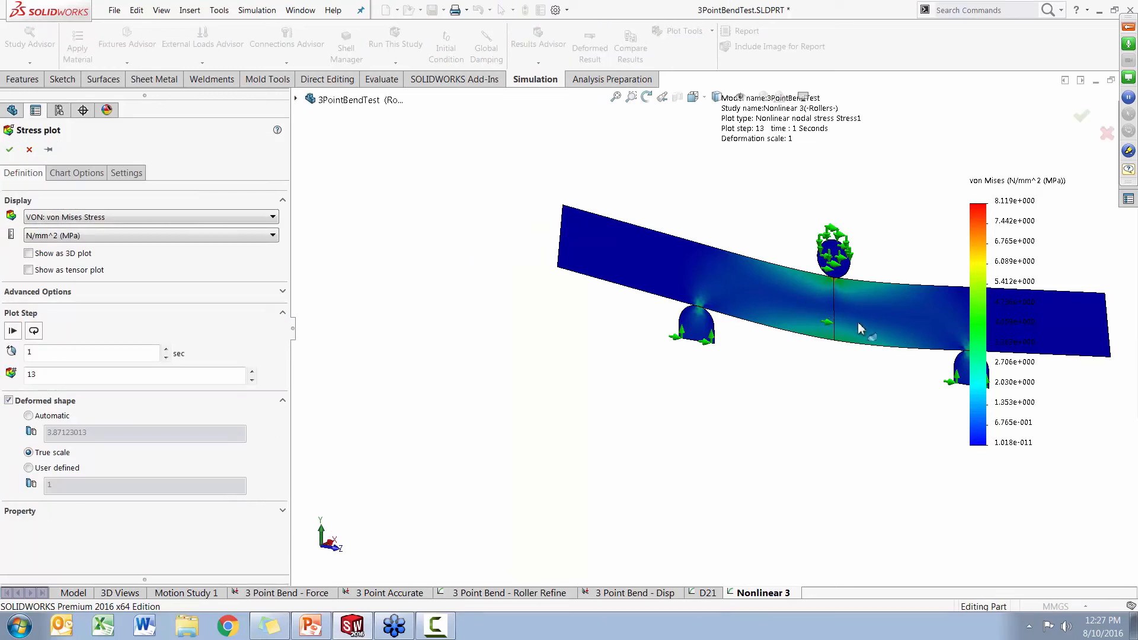
{"action": "left_click", "coordinate": [164, 220]}
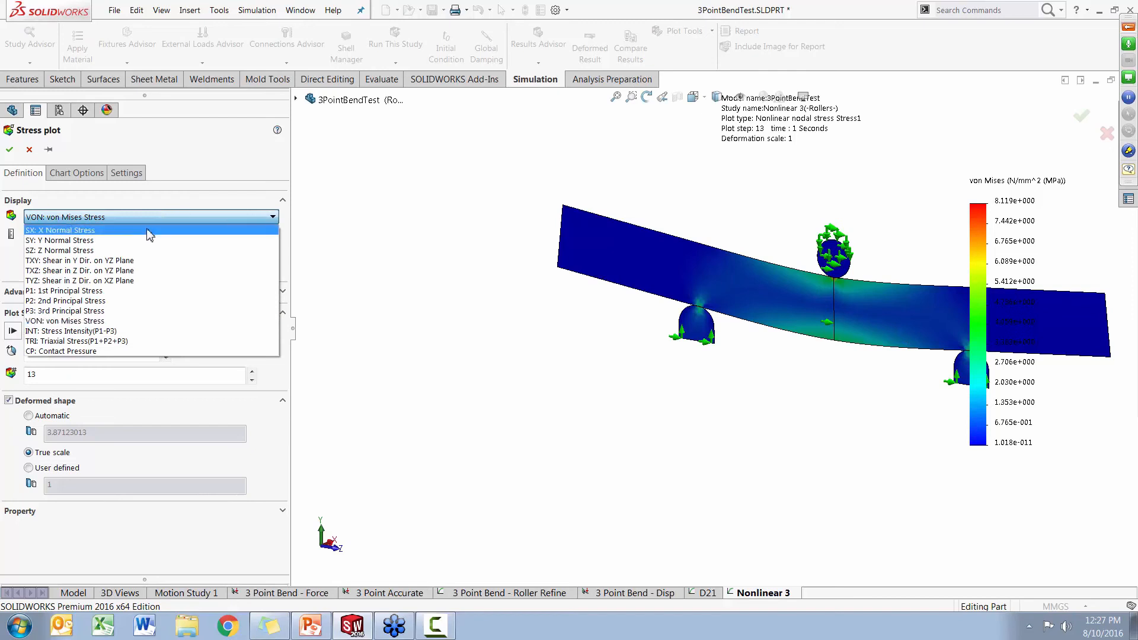
{"action": "left_click", "coordinate": [118, 245]}
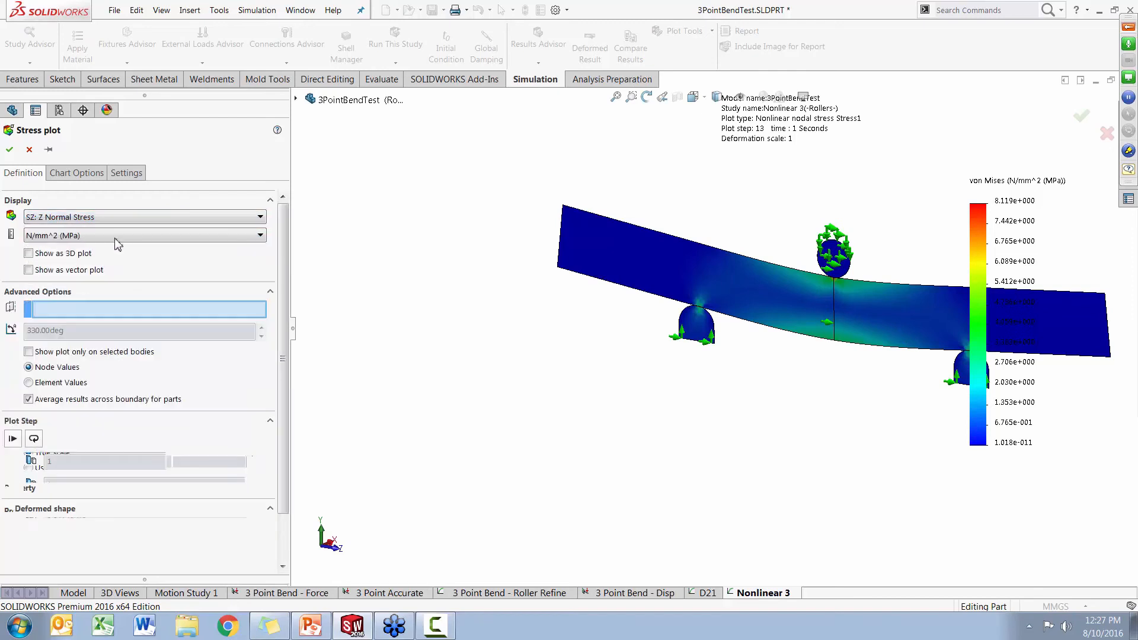
{"action": "left_click", "coordinate": [9, 150]}
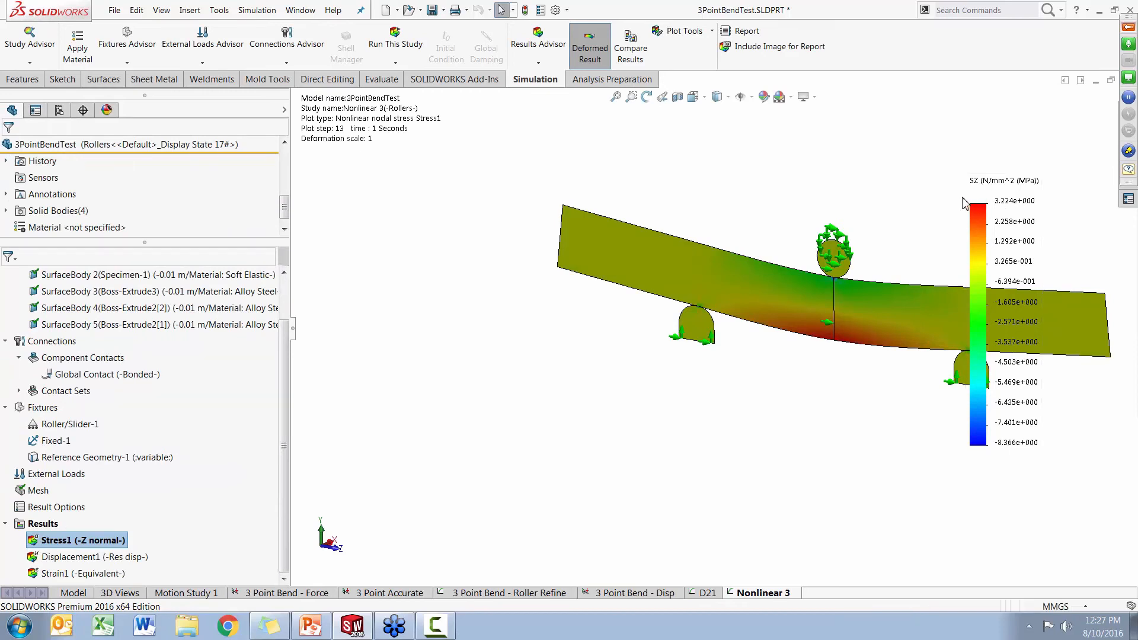
{"action": "middle_click_drag", "start_coordinate": [934, 210], "coordinate": [907, 219]}
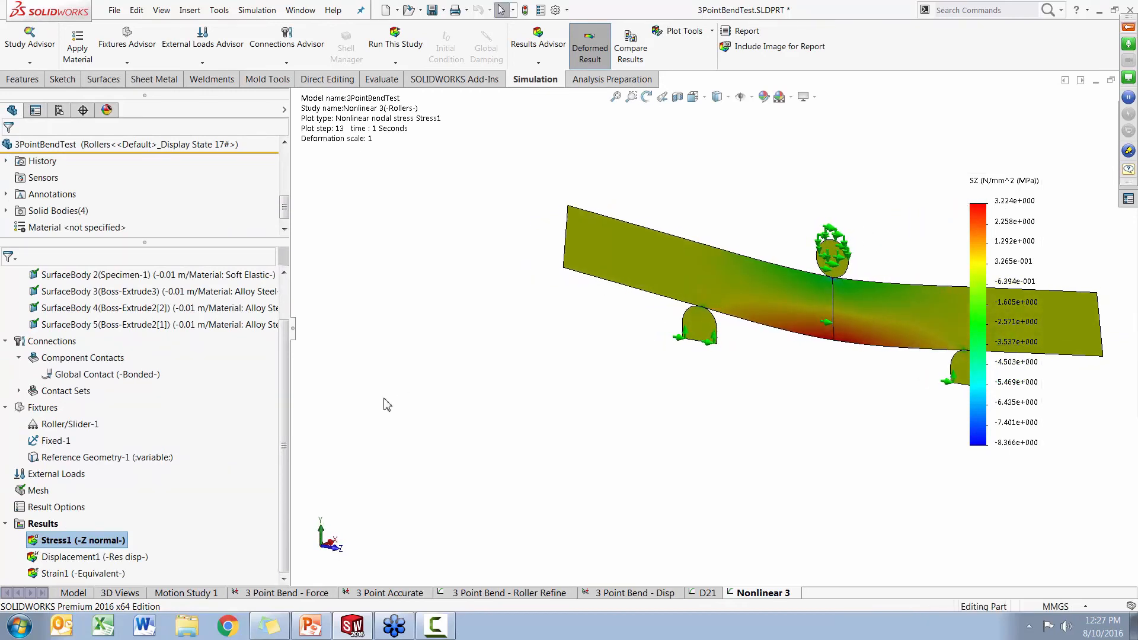
- Check the solver messages of the Nonlinear 3 results for mesh size and total solution time
{"action": "right_click", "coordinate": [46, 530]}
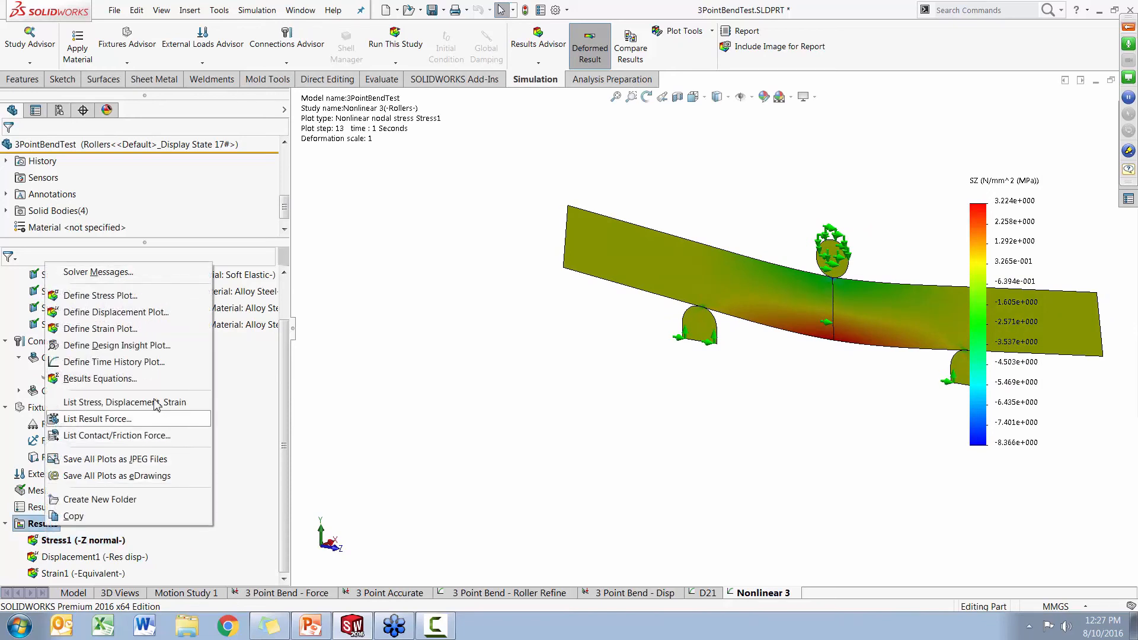
{"action": "left_click", "coordinate": [169, 272]}
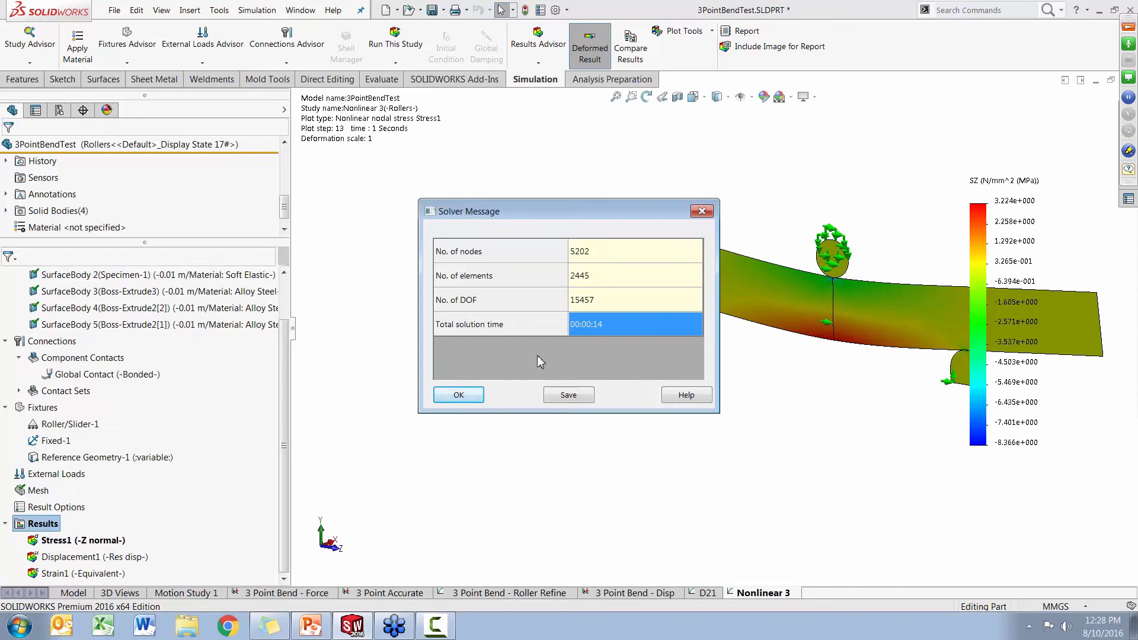
{"action": "left_click", "coordinate": [458, 394]}
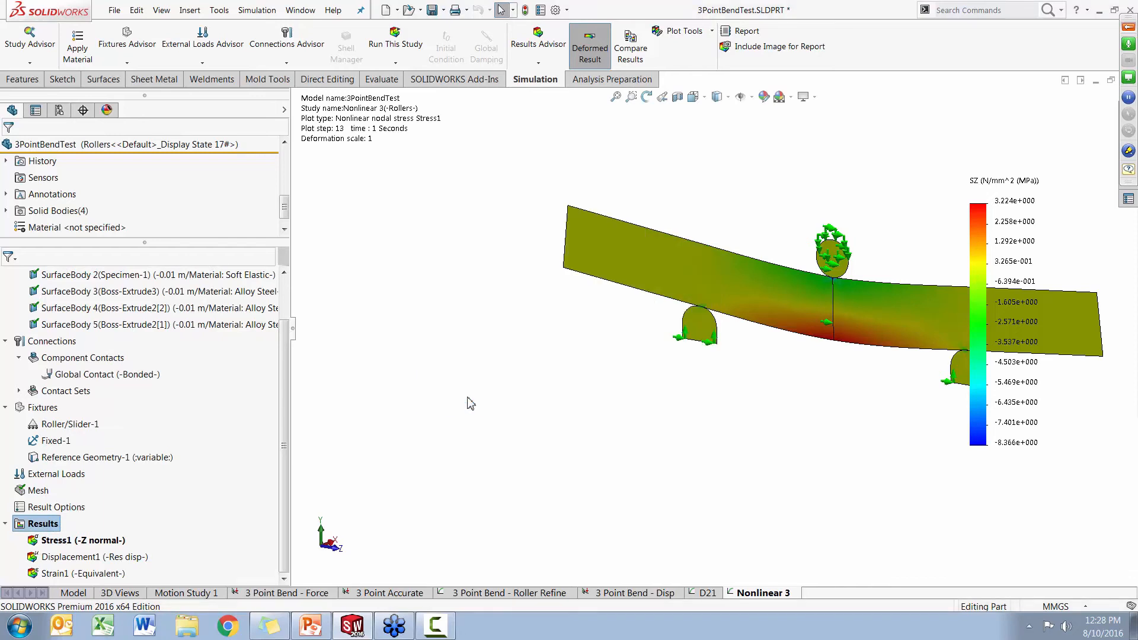
- Switch to PowerPoint and start the slide show from the 3 Point Bend Test - Nonlinear slide
{"action": "left_click", "coordinate": [323, 632]}
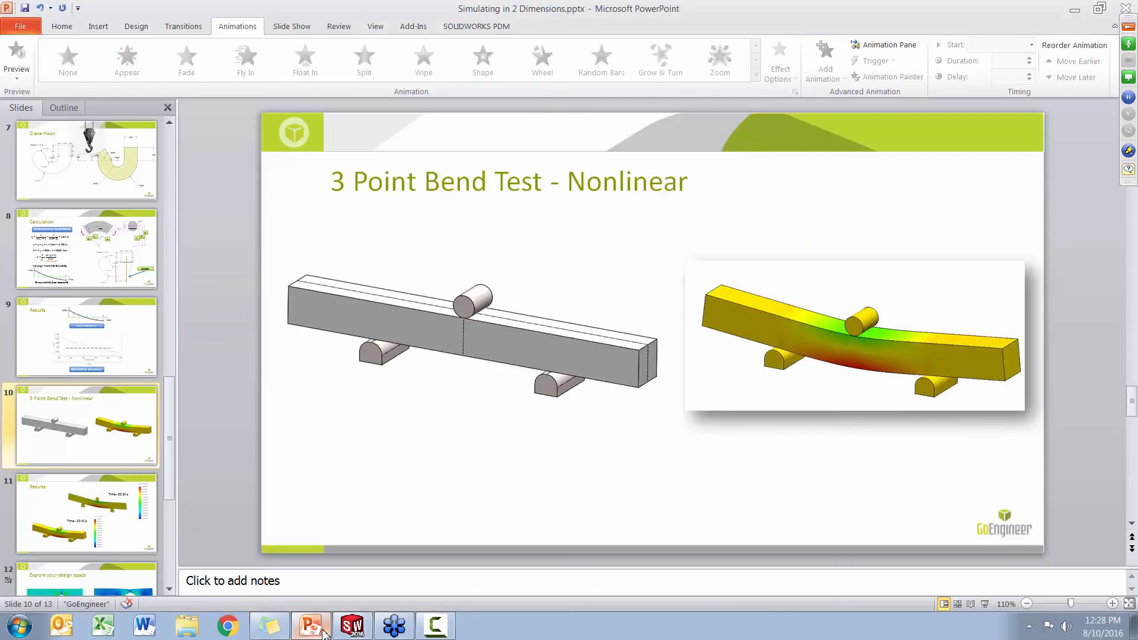
{"action": "left_click", "coordinate": [984, 604]}
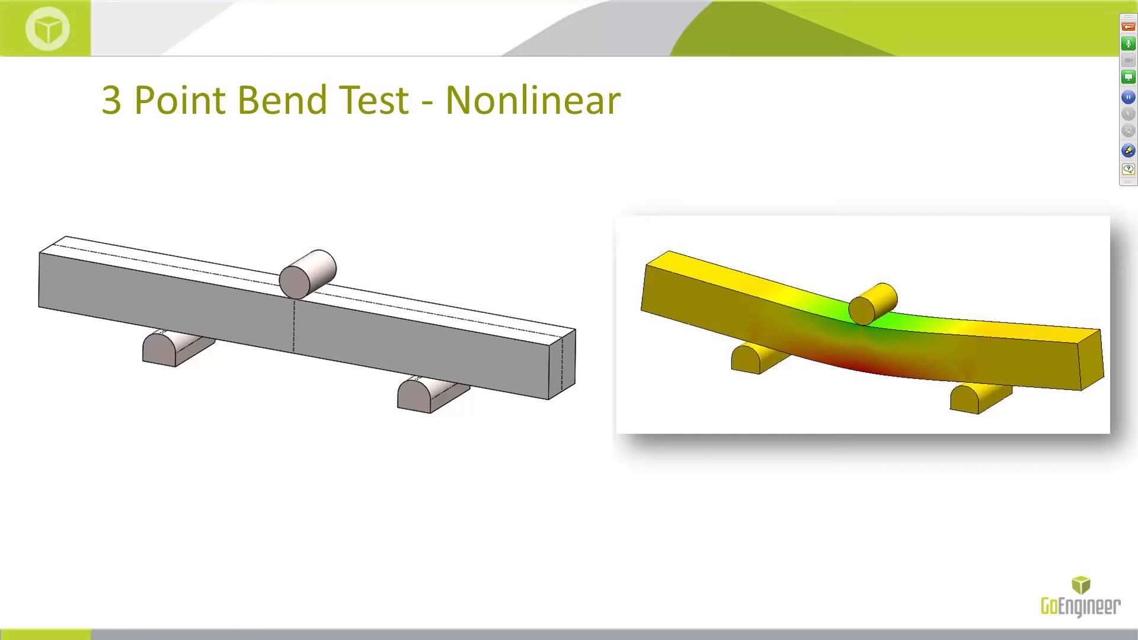
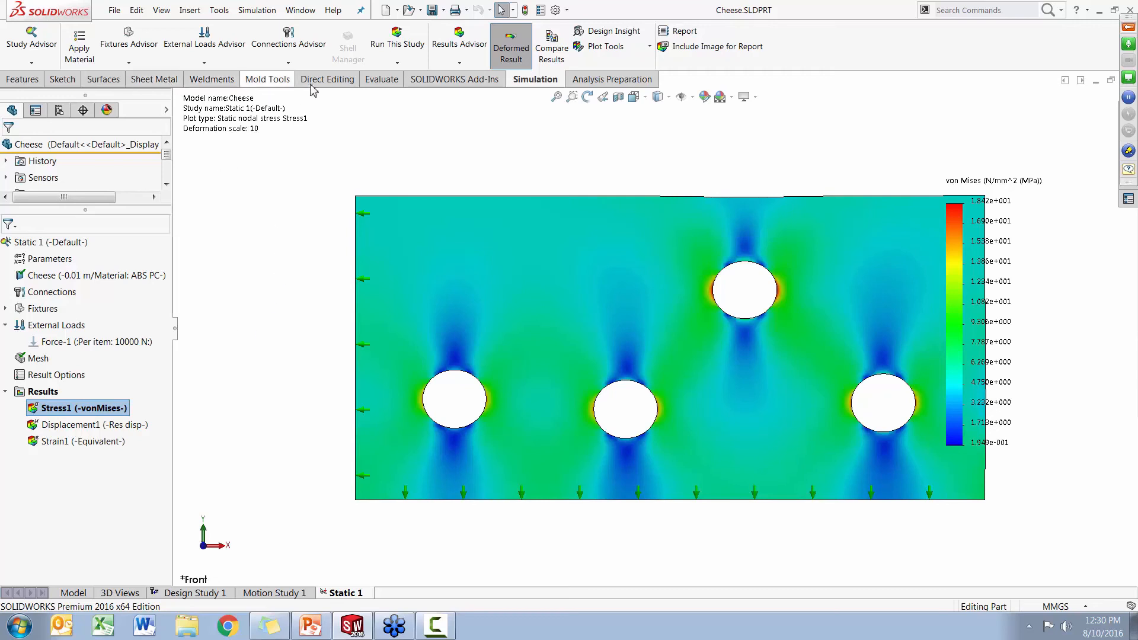
- Create a new design study for the Cheese part and slightly enlarge its setup area
{"action": "left_click", "coordinate": [382, 81]}
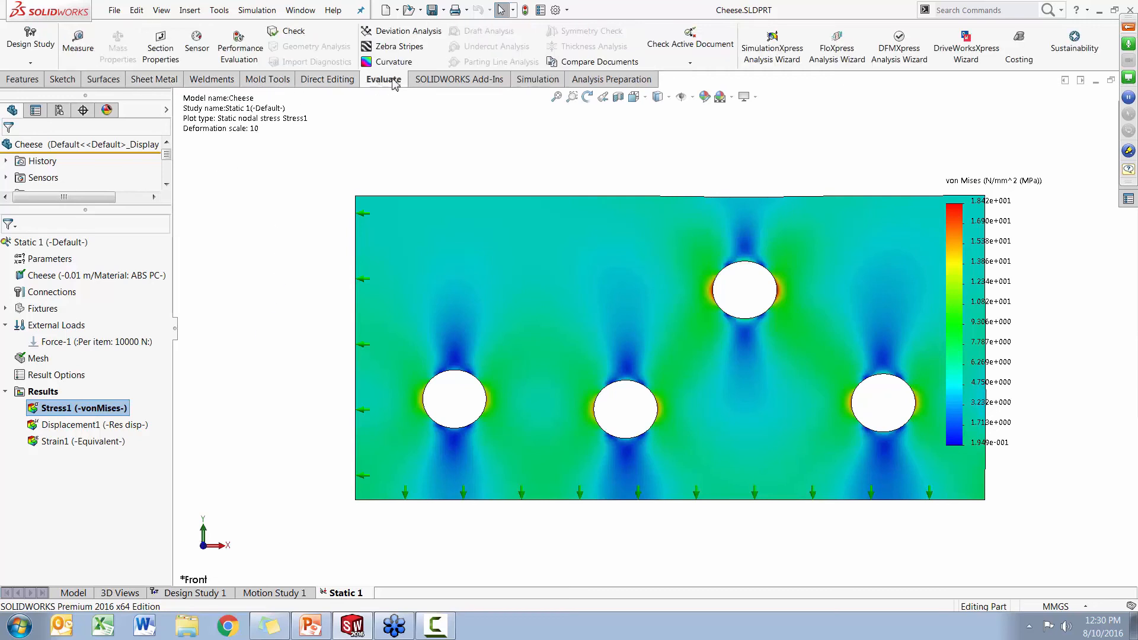
{"action": "left_click", "coordinate": [30, 62]}
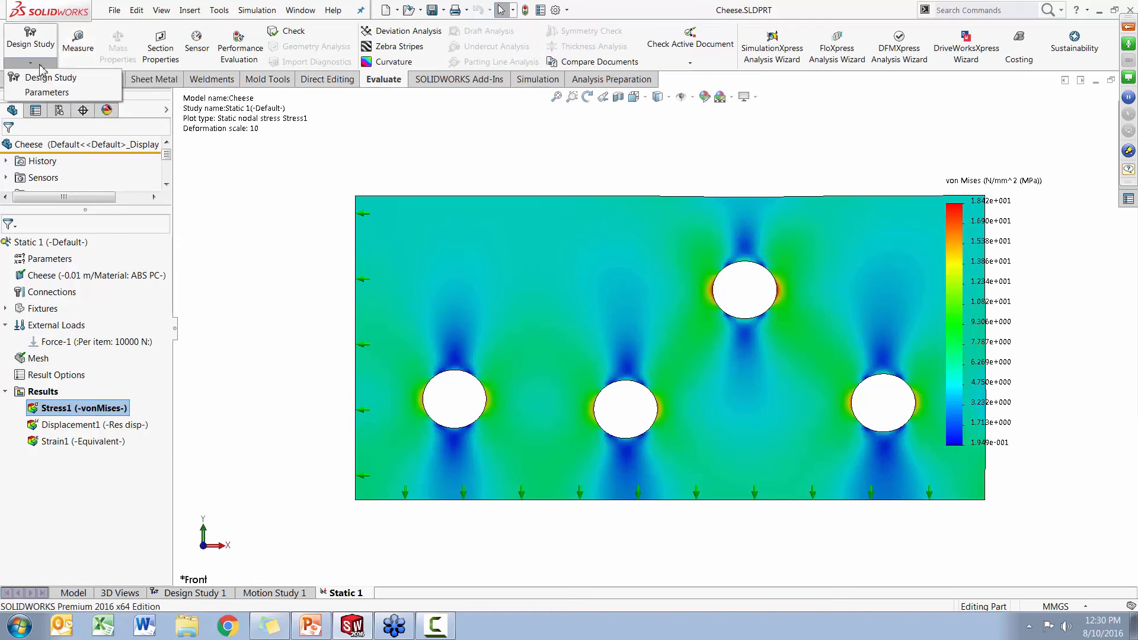
{"action": "left_click", "coordinate": [51, 79]}
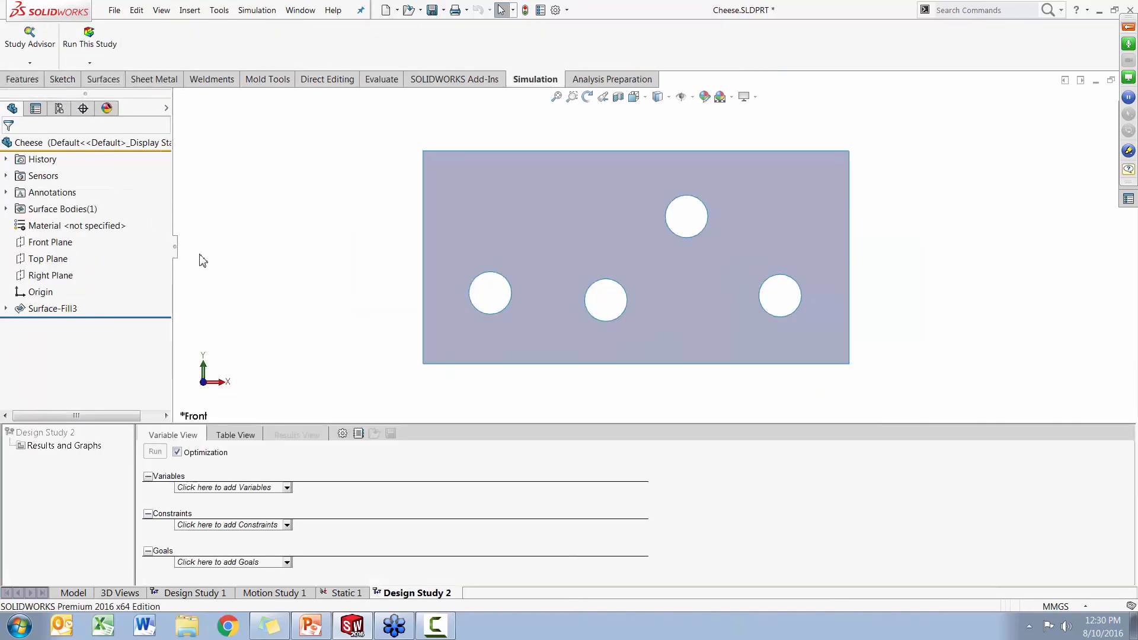
{"action": "left_click_drag", "start_coordinate": [272, 424], "coordinate": [272, 410]}
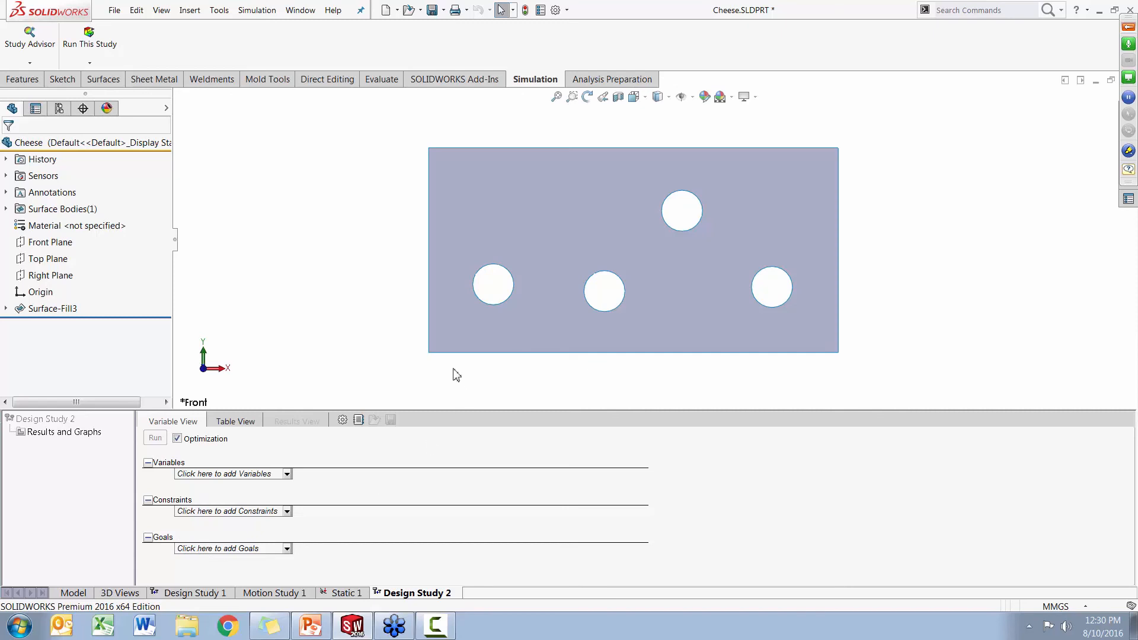
- Review which hole diameter dimension each of the parameters q1, q2, q3 and q4 is linked to
{"action": "left_click", "coordinate": [213, 473]}
{"action": "left_click", "coordinate": [217, 484]}
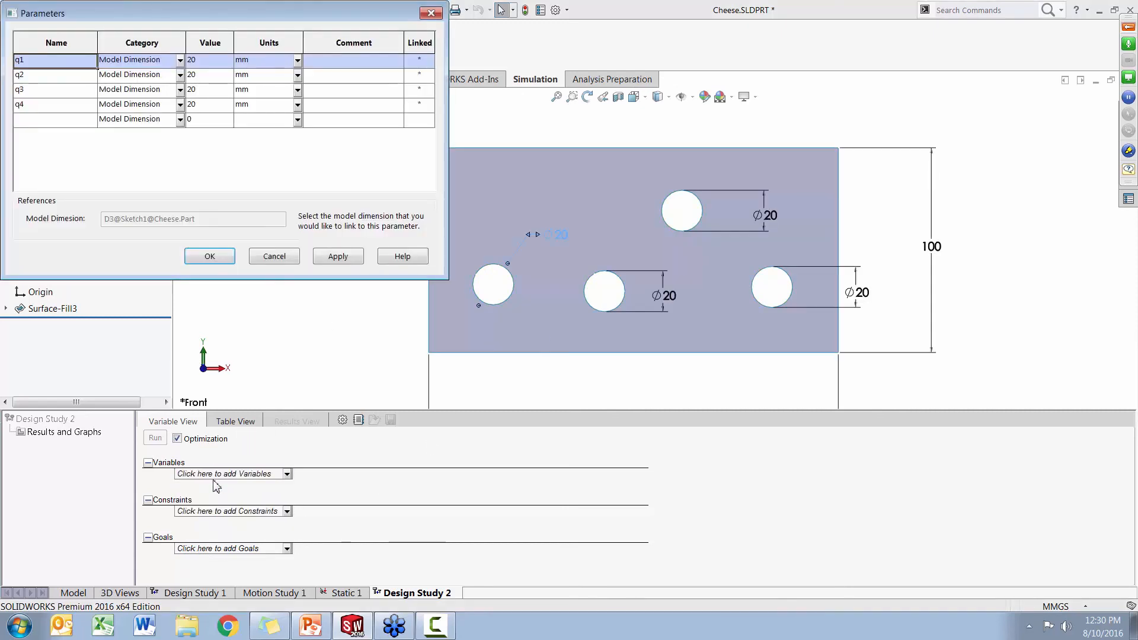
{"action": "left_click", "coordinate": [71, 79]}
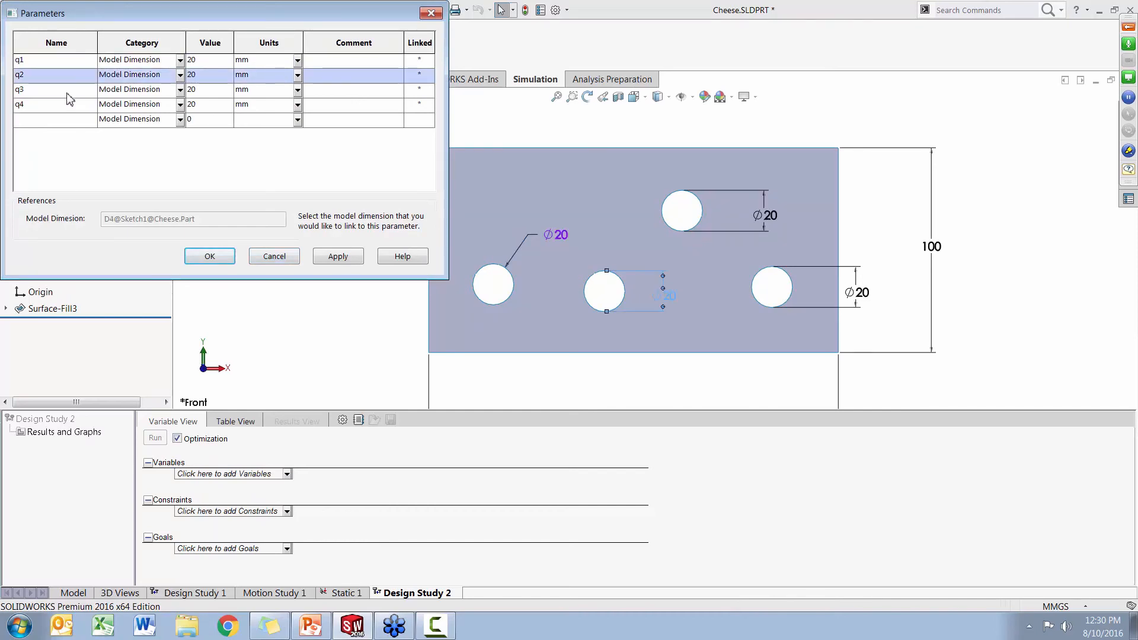
{"action": "left_click", "coordinate": [70, 100]}
{"action": "left_click", "coordinate": [62, 109]}
{"action": "left_click", "coordinate": [52, 64]}
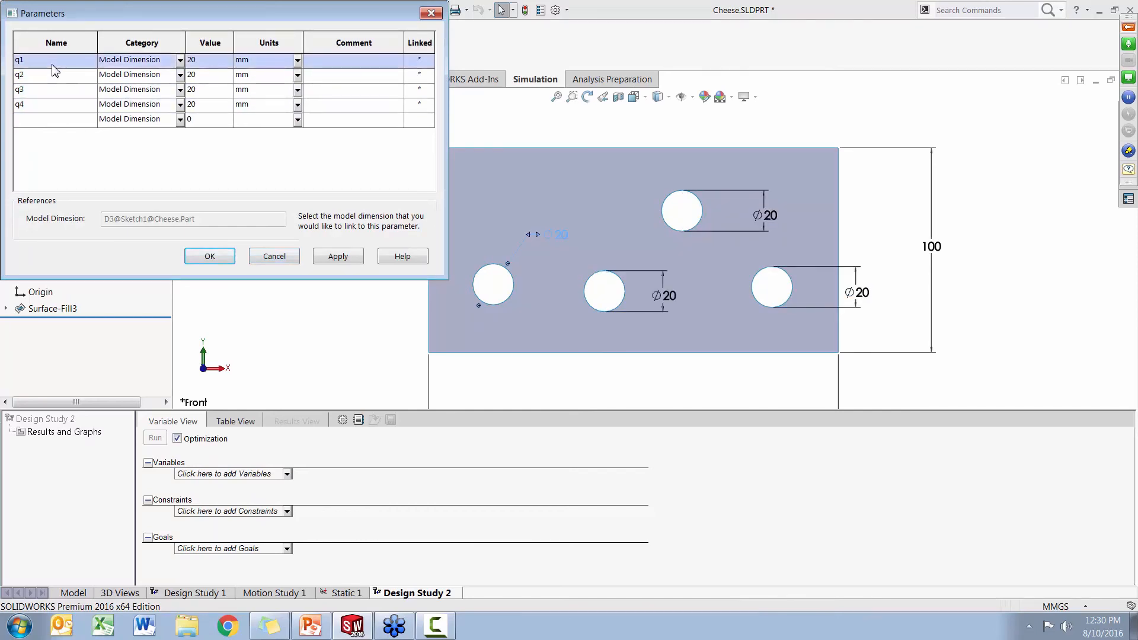
{"action": "left_click", "coordinate": [53, 75]}
{"action": "left_click", "coordinate": [50, 89]}
{"action": "left_click", "coordinate": [49, 103]}
{"action": "left_click", "coordinate": [51, 90]}
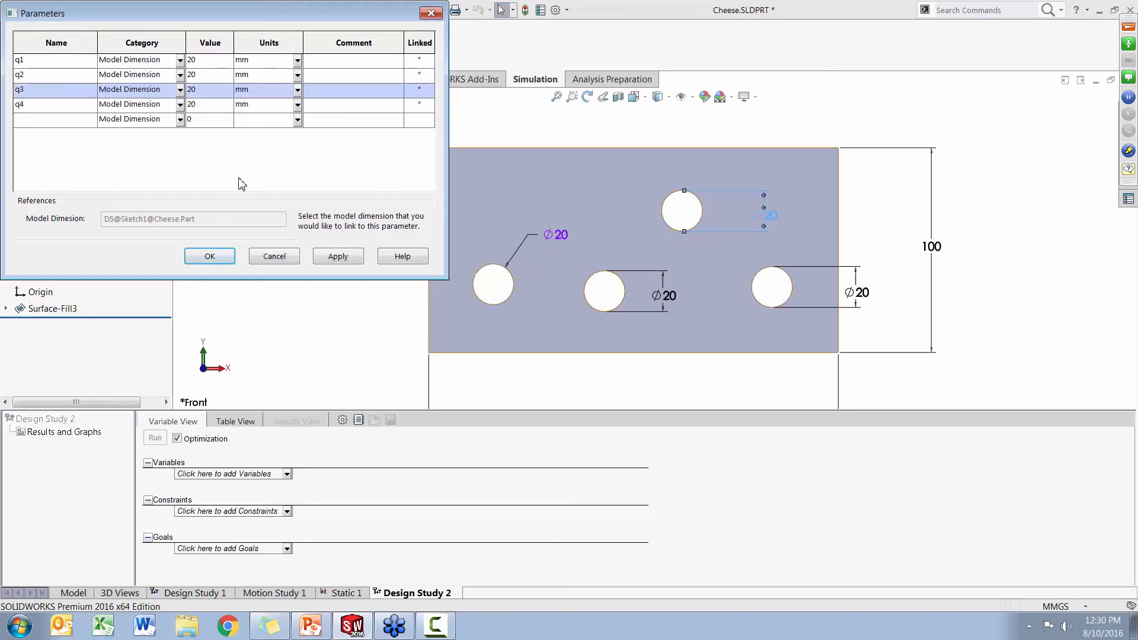
{"action": "left_click", "coordinate": [55, 123]}
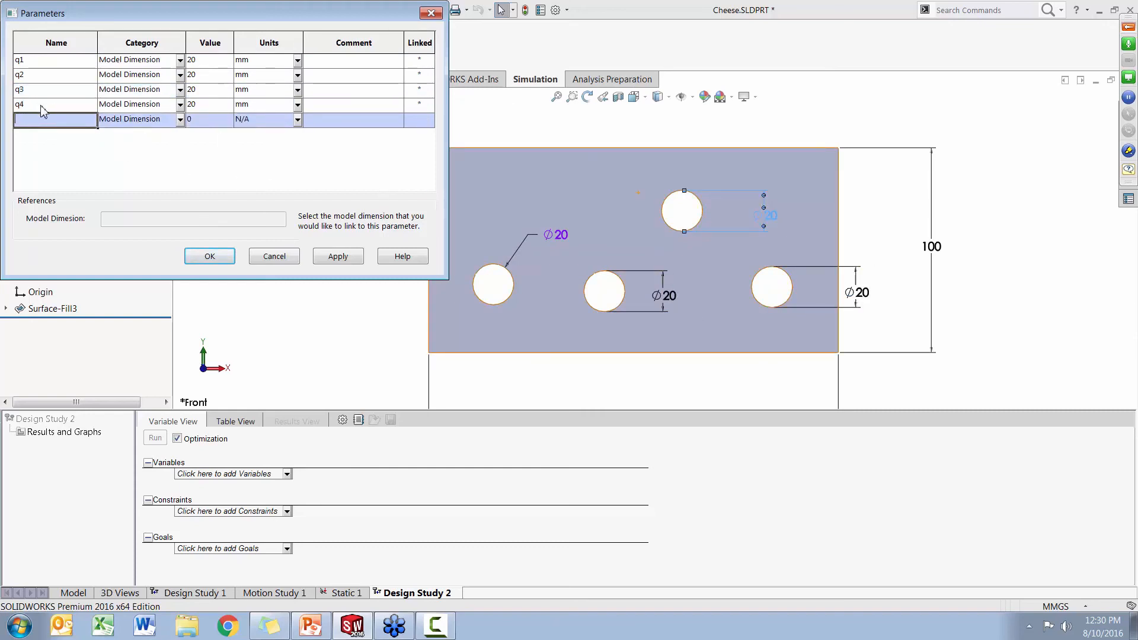
{"action": "left_click", "coordinate": [928, 253]}
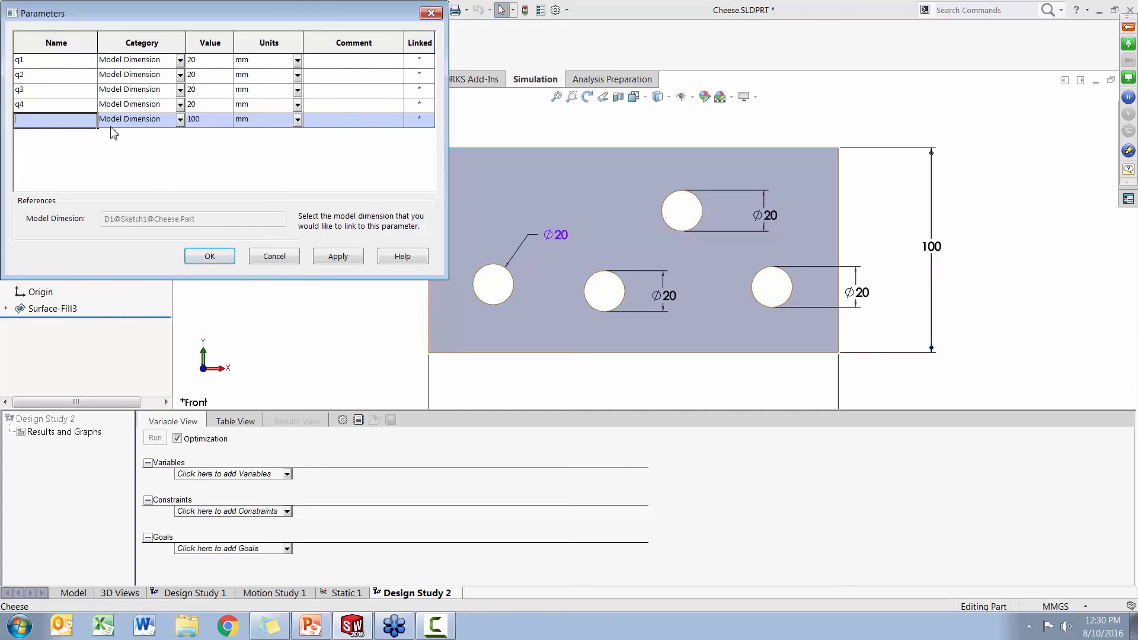
{"action": "left_click", "coordinate": [275, 257]}
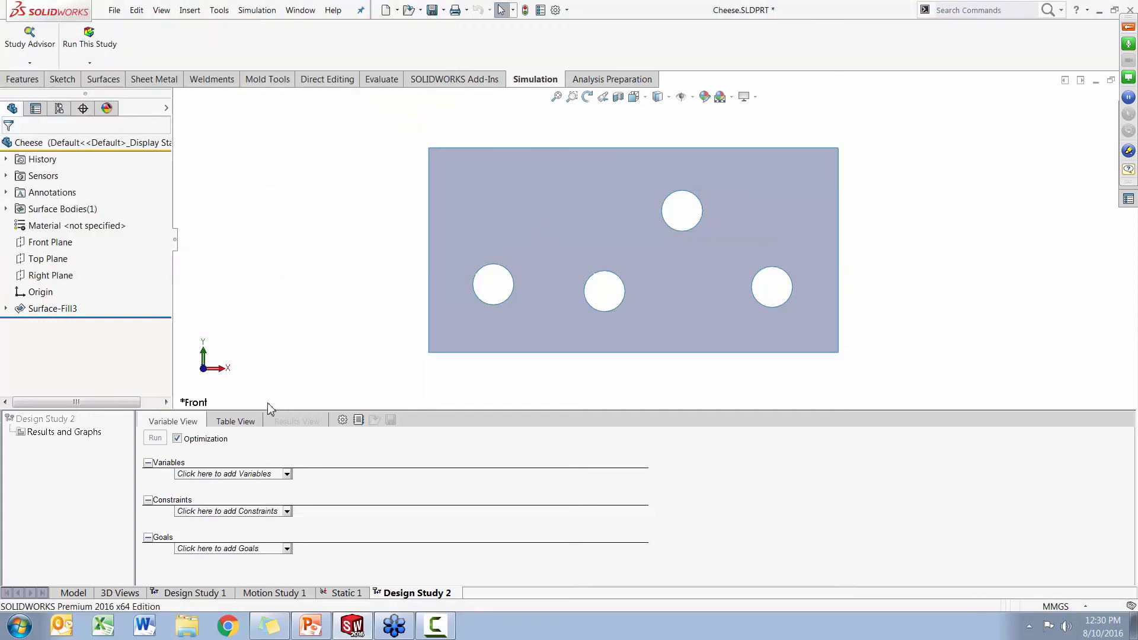
- Add q1 as a design study variable of type Range, from 20 mm to 45 mm
{"action": "left_click", "coordinate": [252, 474]}
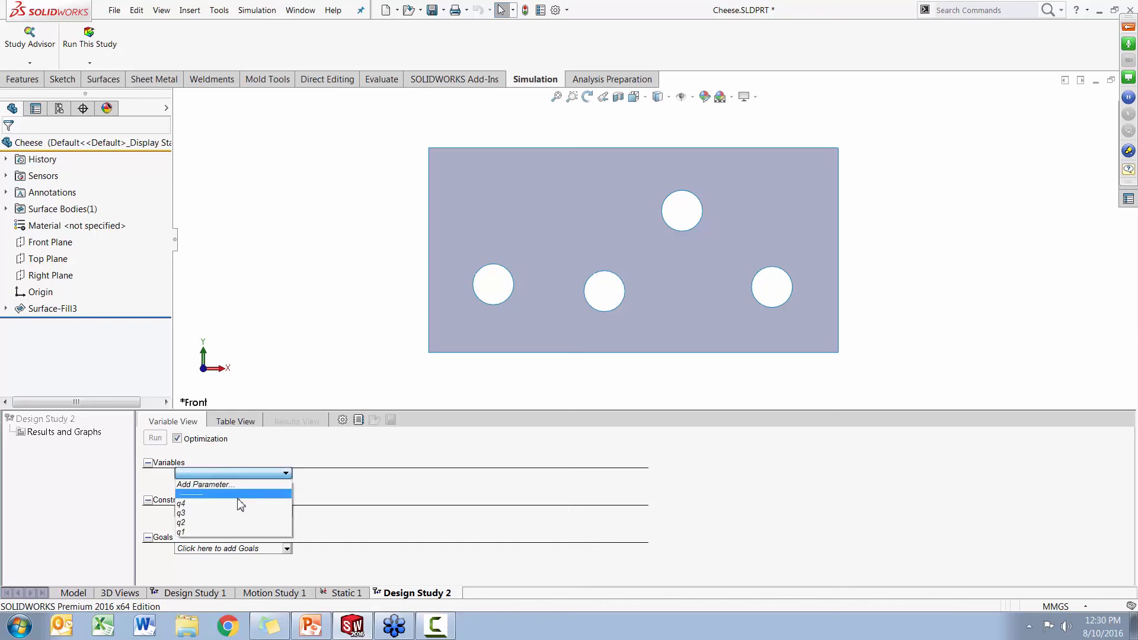
{"action": "left_click", "coordinate": [227, 533]}
{"action": "left_click", "coordinate": [290, 479]}
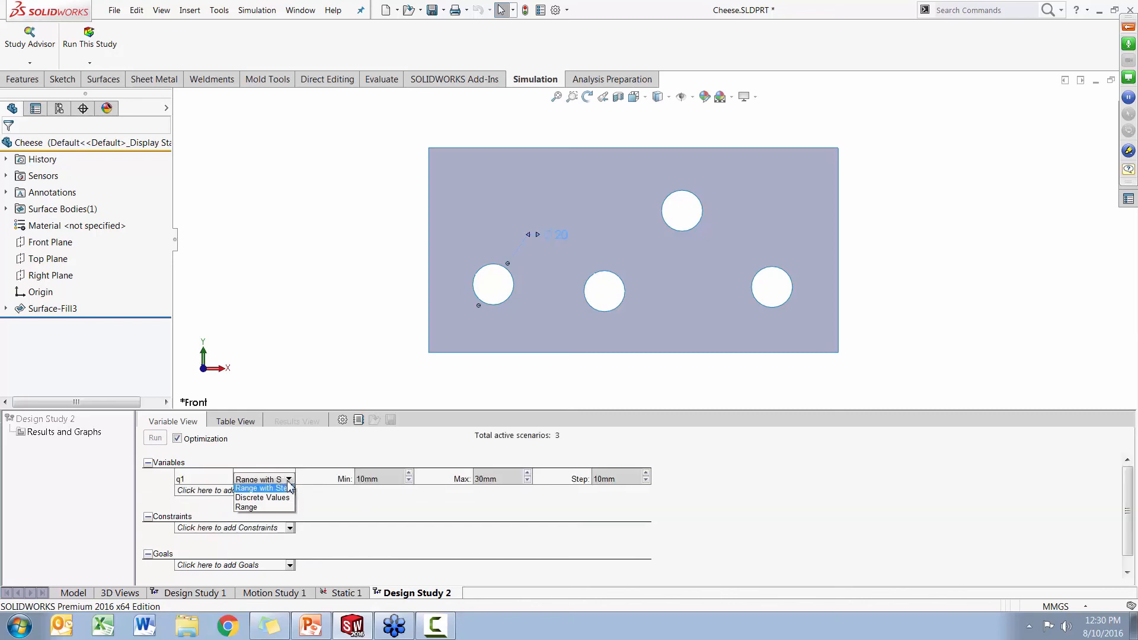
{"action": "left_click", "coordinate": [273, 513]}
{"action": "type", "text": "20"}
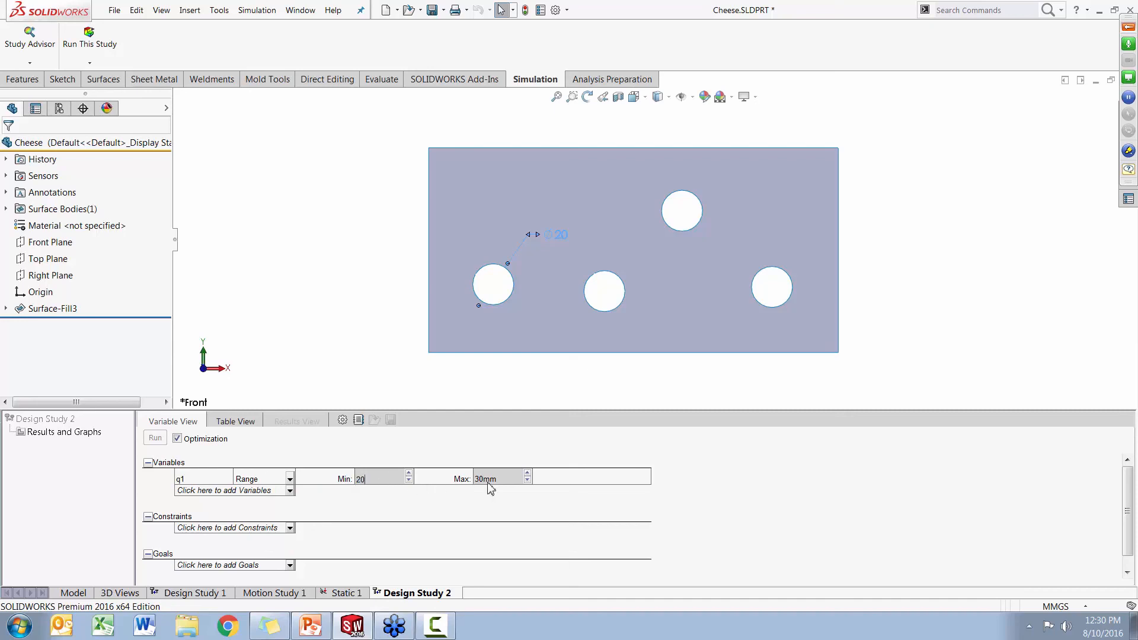
{"action": "key", "text": "Tab"}
{"action": "type", "text": "4"}
- Add q2 as a design study variable of type Range, from 20 mm to 45 mm
{"action": "left_click", "coordinate": [236, 492]}
{"action": "left_click", "coordinate": [215, 537]}
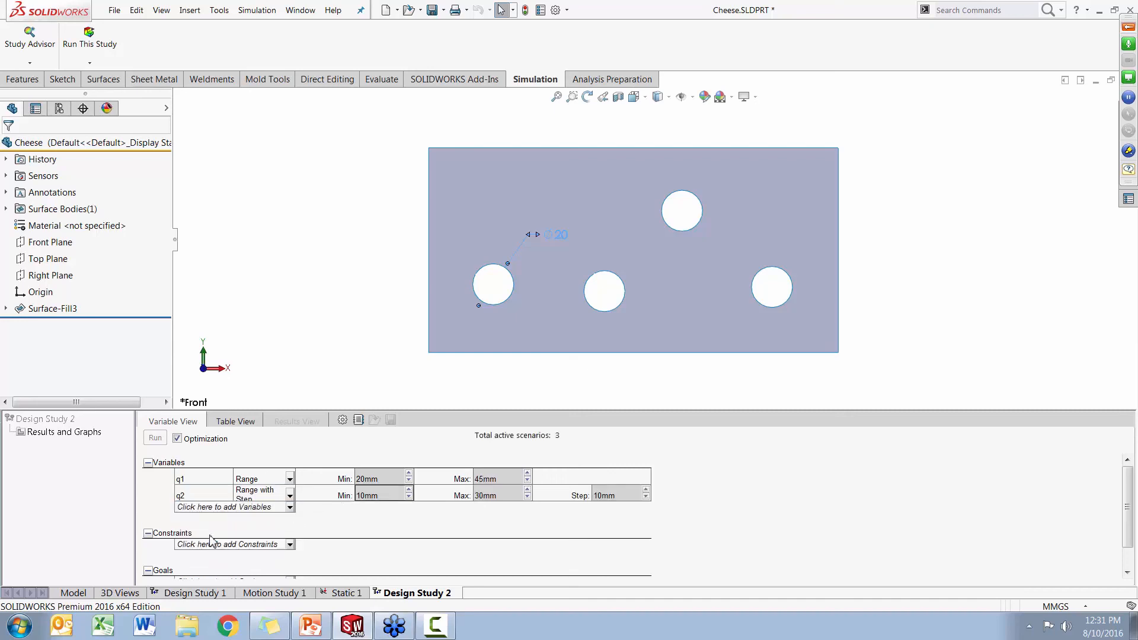
{"action": "left_click", "coordinate": [290, 495]}
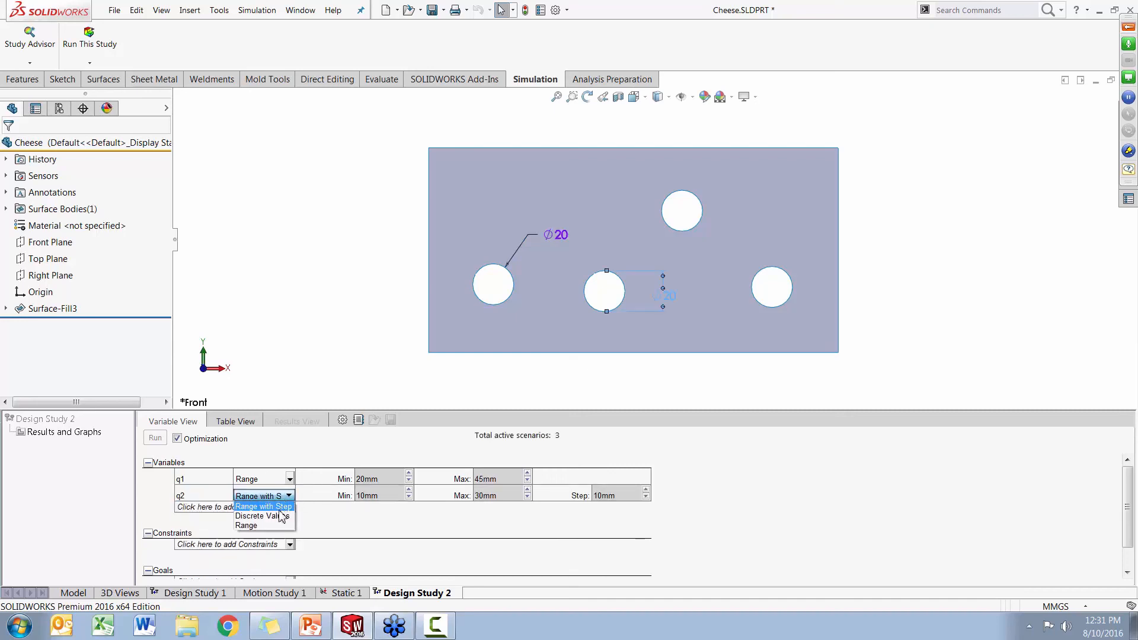
{"action": "left_click", "coordinate": [275, 530]}
{"action": "type", "text": "20"}
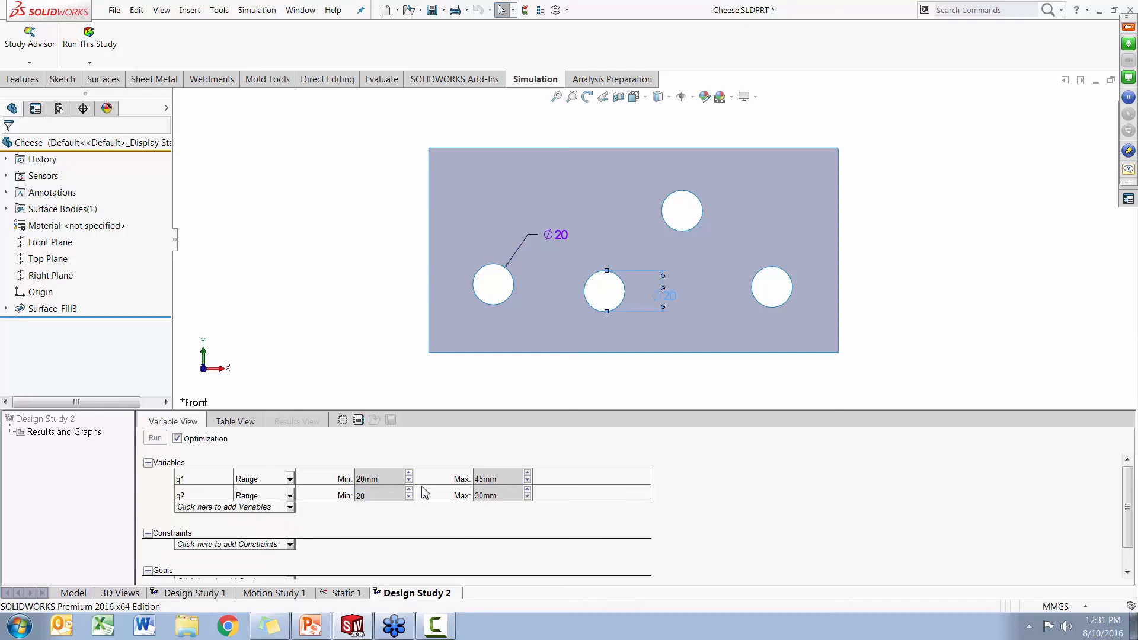
{"action": "double_click", "coordinate": [489, 496]}
{"action": "type", "text": "45"}
- Add q3 as a design study variable of type Range, from 20 mm to 40 mm
{"action": "left_click", "coordinate": [261, 508]}
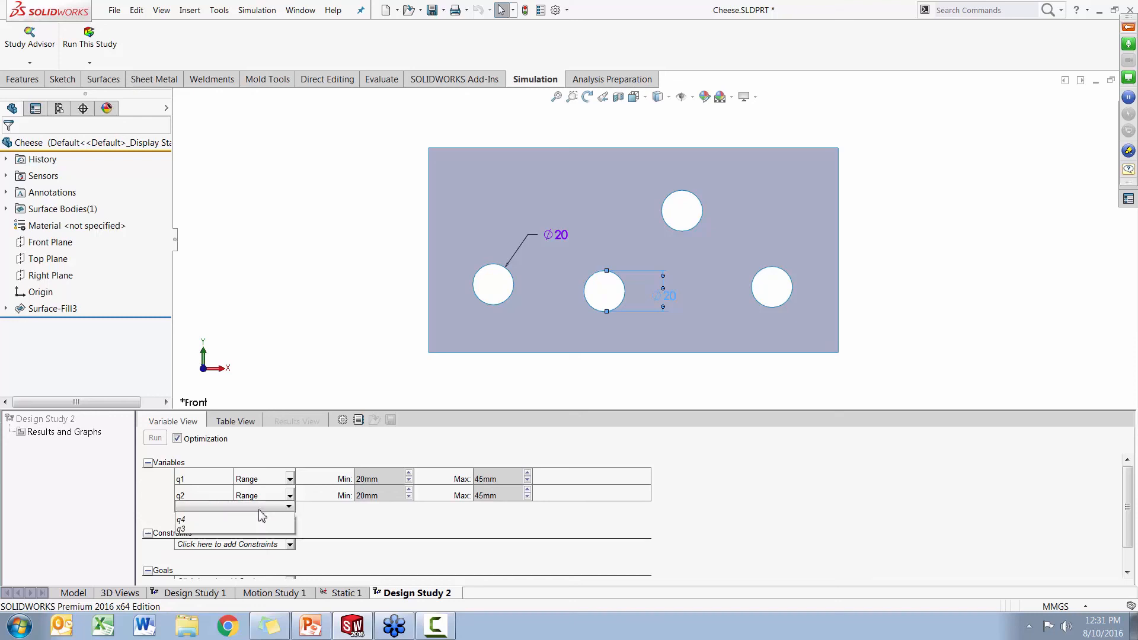
{"action": "left_click", "coordinate": [240, 546]}
{"action": "double_click", "coordinate": [381, 513]}
{"action": "type", "text": "2"}
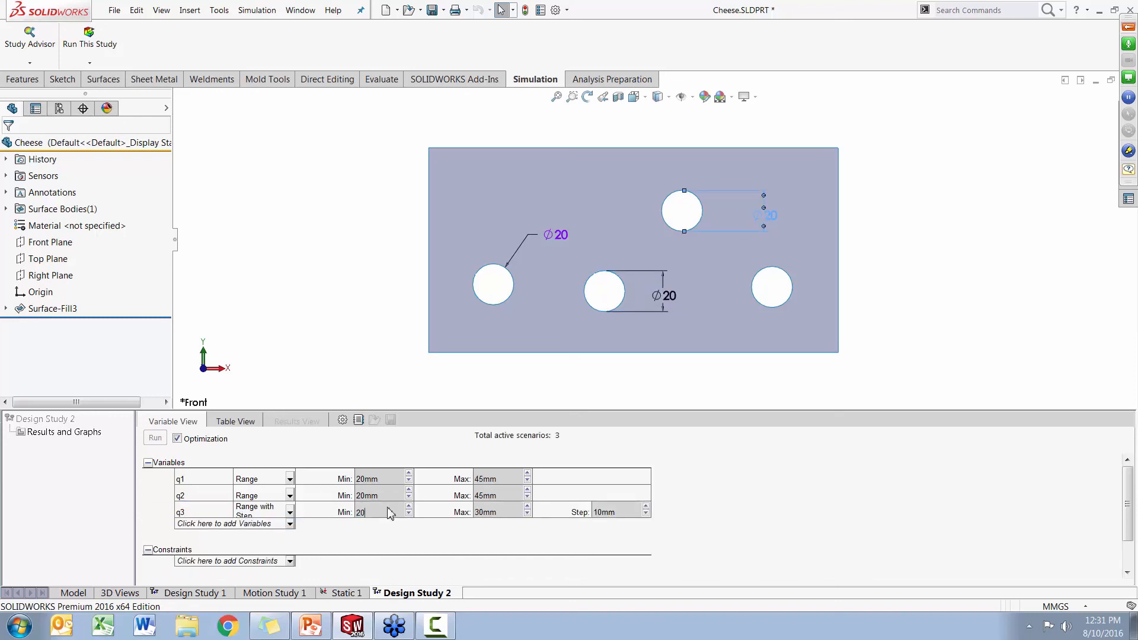
{"action": "type", "text": "0"}
{"action": "double_click", "coordinate": [493, 513]}
{"action": "type", "text": "40"}
{"action": "double_click", "coordinate": [616, 515]}
{"action": "left_click", "coordinate": [290, 513]}
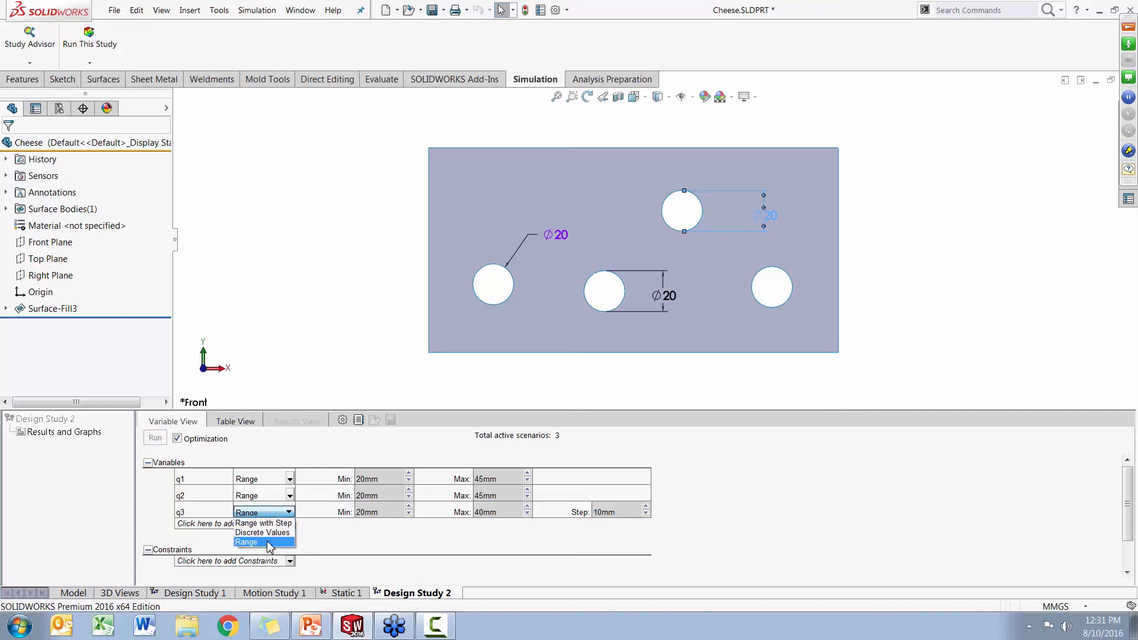
{"action": "left_click", "coordinate": [268, 539]}
- Add q4 as a design study variable of type Range, from 20 mm to 40 mm
{"action": "left_click", "coordinate": [290, 523]}
{"action": "left_click", "coordinate": [267, 541]}
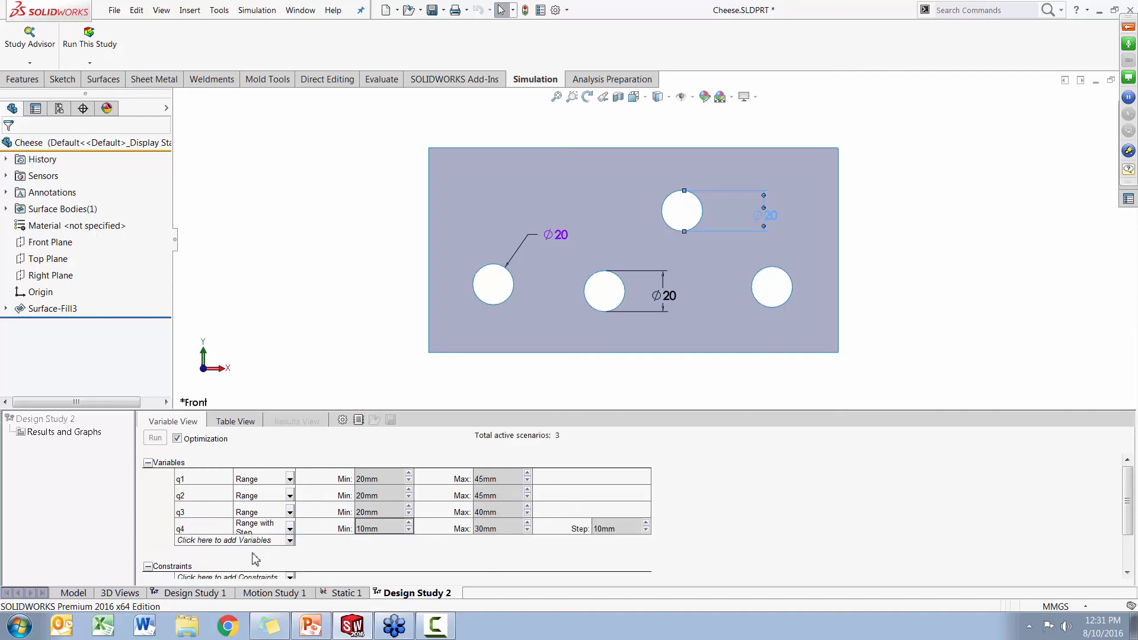
{"action": "left_click", "coordinate": [290, 529]}
{"action": "left_click", "coordinate": [267, 554]}
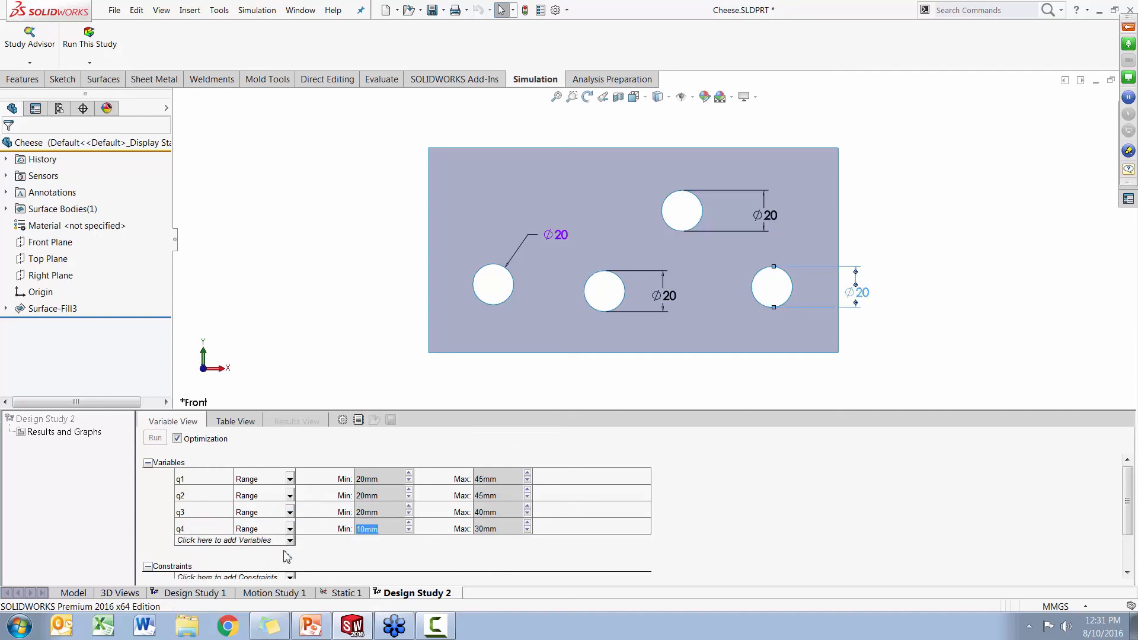
{"action": "type", "text": "2"}
{"action": "key", "text": "Tab"}
{"action": "type", "text": "40"}
- Add the Stress1 sensor of study Static 1 as a constraint that is less than 40 N/mm^2
{"action": "left_click_drag", "start_coordinate": [1132, 517], "coordinate": [1132, 549]}
{"action": "left_click", "coordinate": [288, 513]}
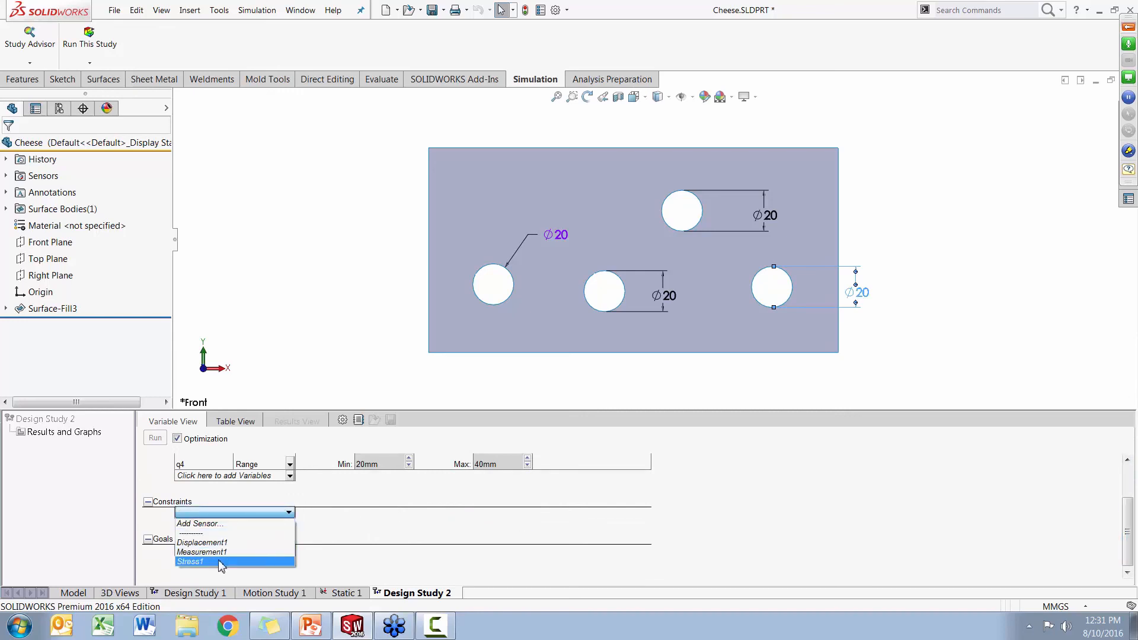
{"action": "left_click", "coordinate": [221, 562]}
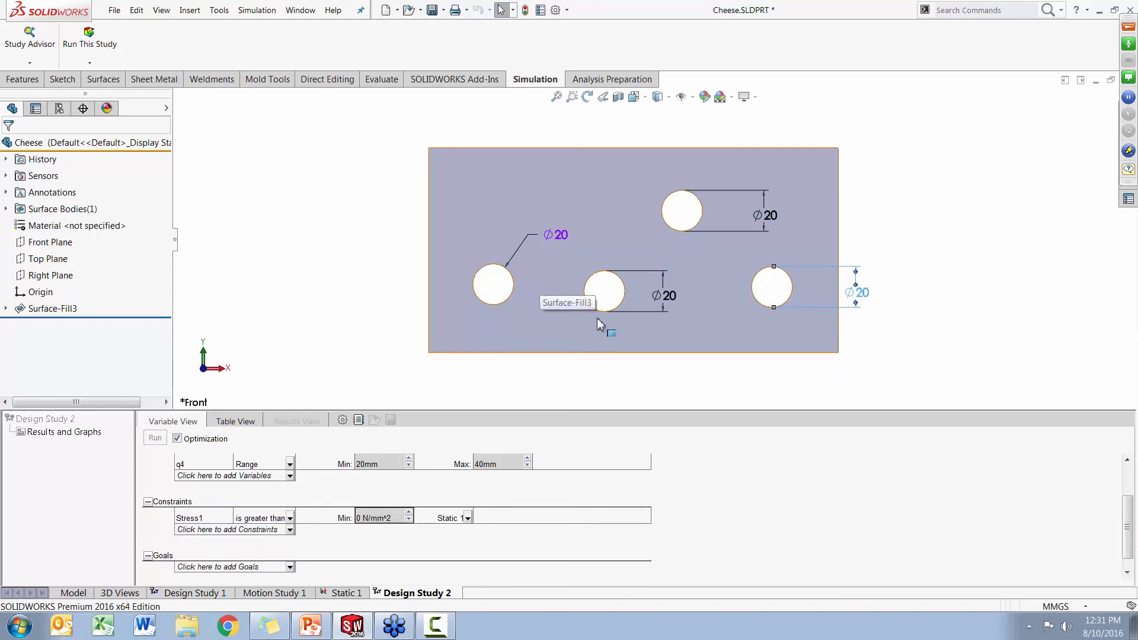
{"action": "left_click", "coordinate": [290, 518]}
{"action": "left_click", "coordinate": [275, 549]}
{"action": "left_click", "coordinate": [361, 520]}
{"action": "type", "text": "4"}
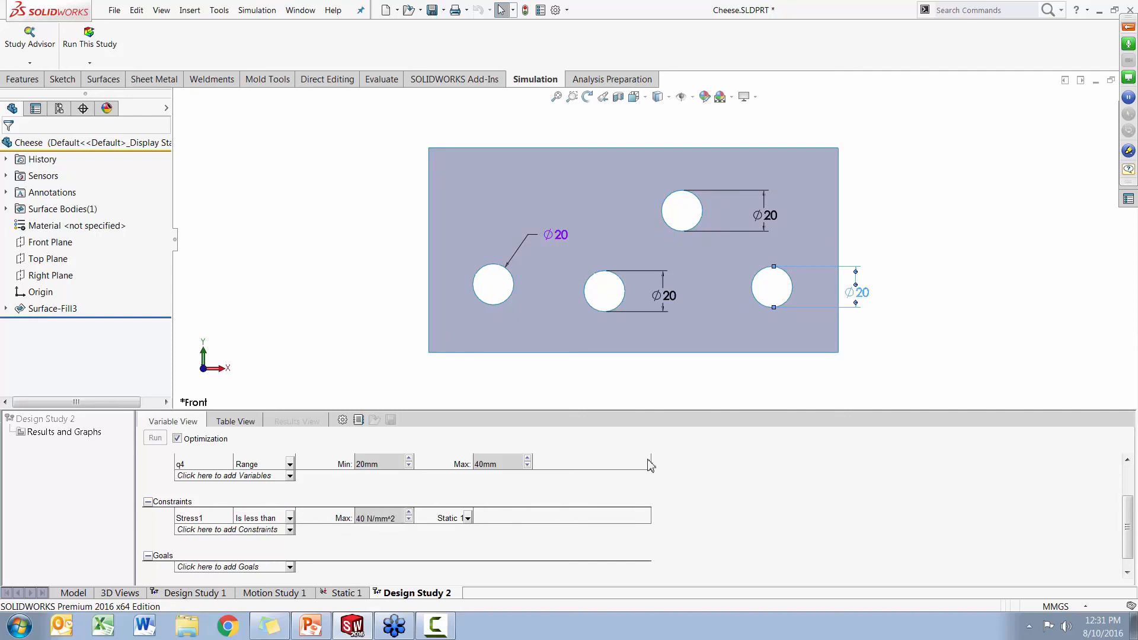
- Add the Measurement1 sensor as a design study goal with the condition Minimize
{"action": "left_click_drag", "start_coordinate": [1127, 514], "coordinate": [1126, 482]}
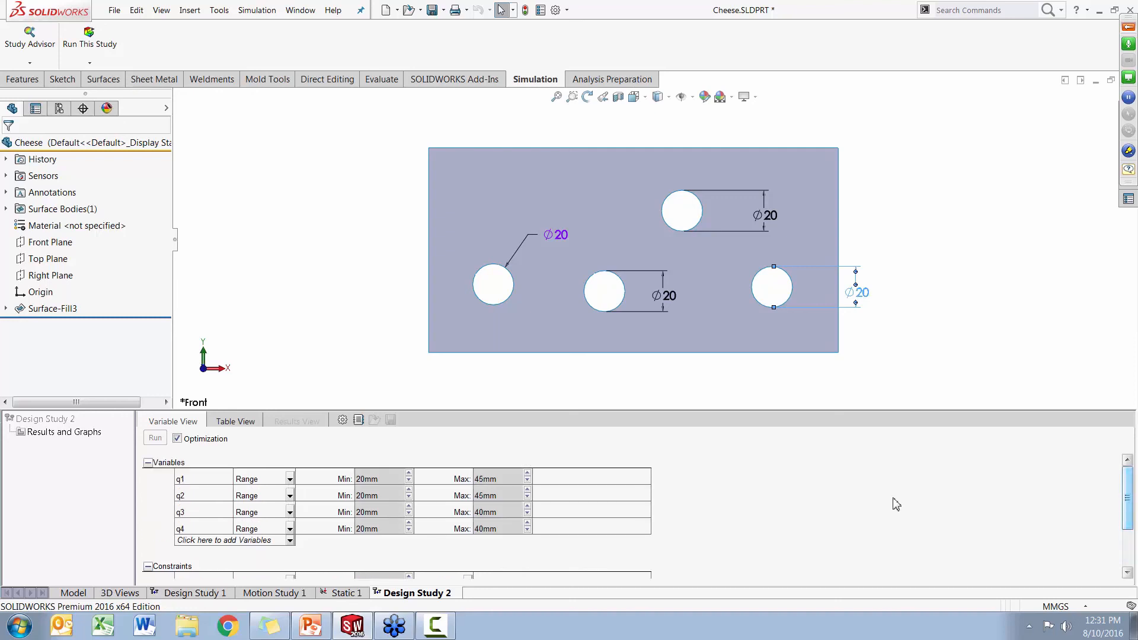
{"action": "left_click", "coordinate": [1128, 573]}
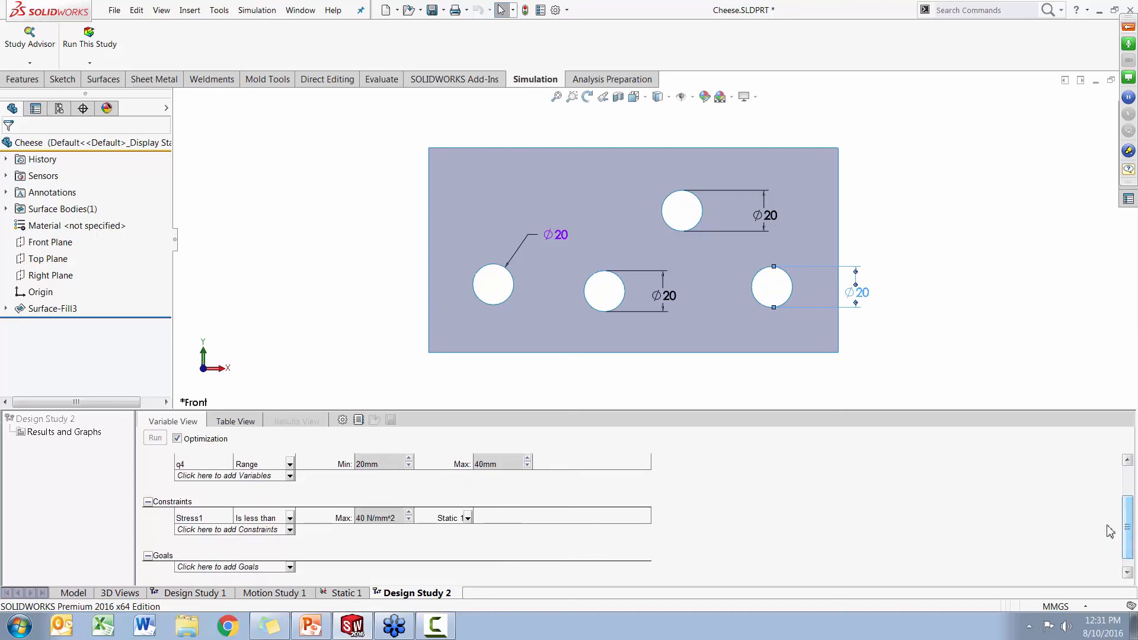
{"action": "left_click", "coordinate": [242, 570]}
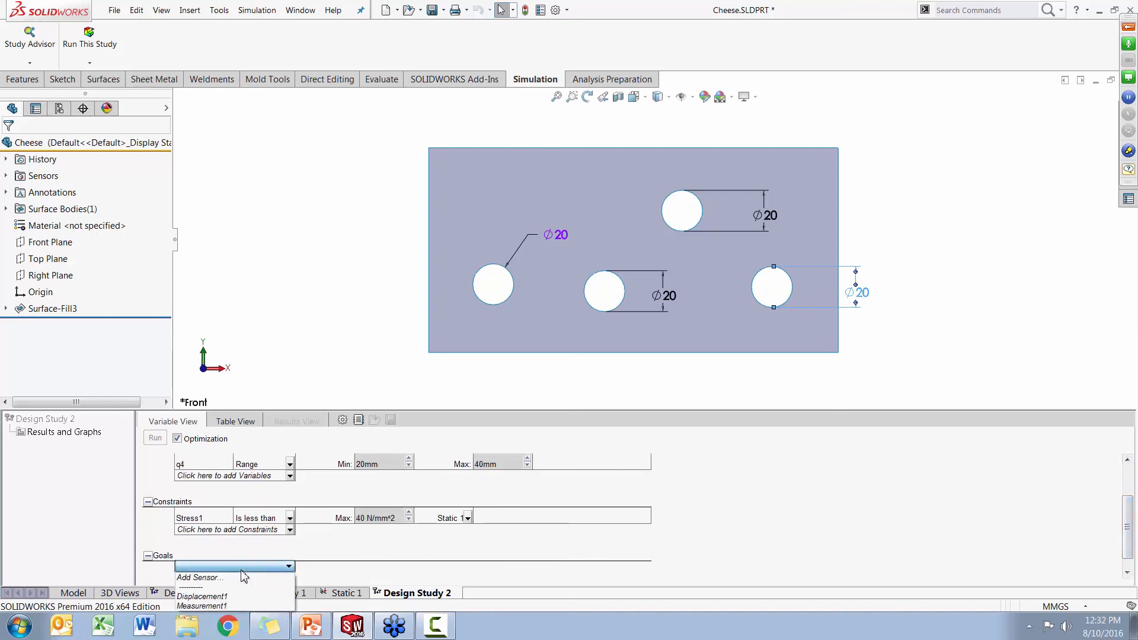
{"action": "left_click", "coordinate": [229, 605]}
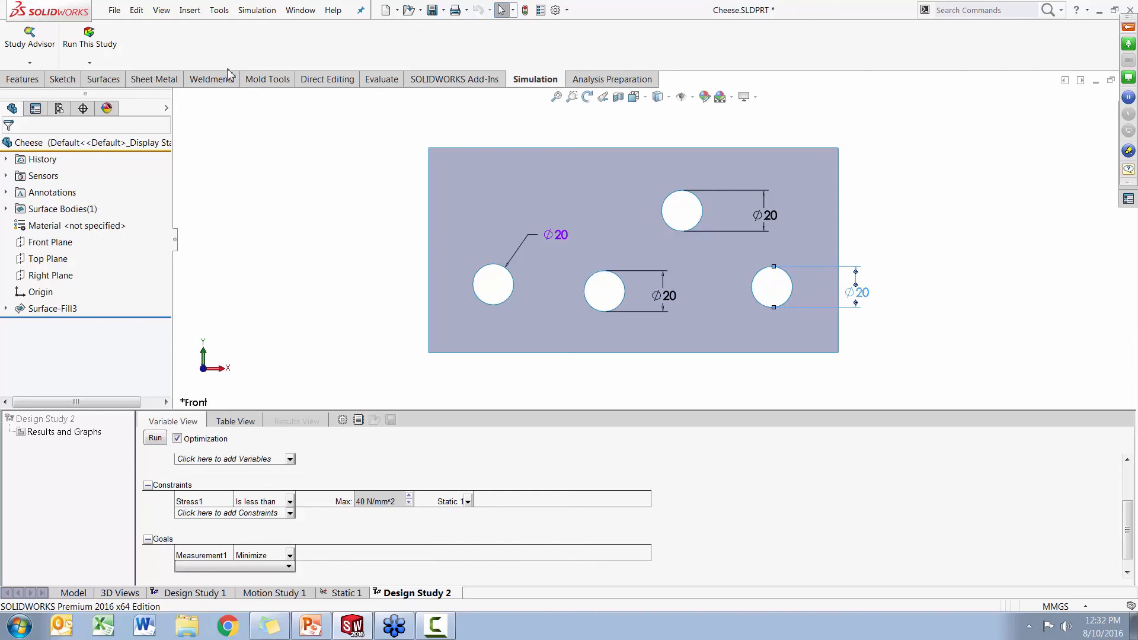
- Create a Measurement sensor that tracks the area of the perforated plate's face
{"action": "left_click", "coordinate": [366, 82]}
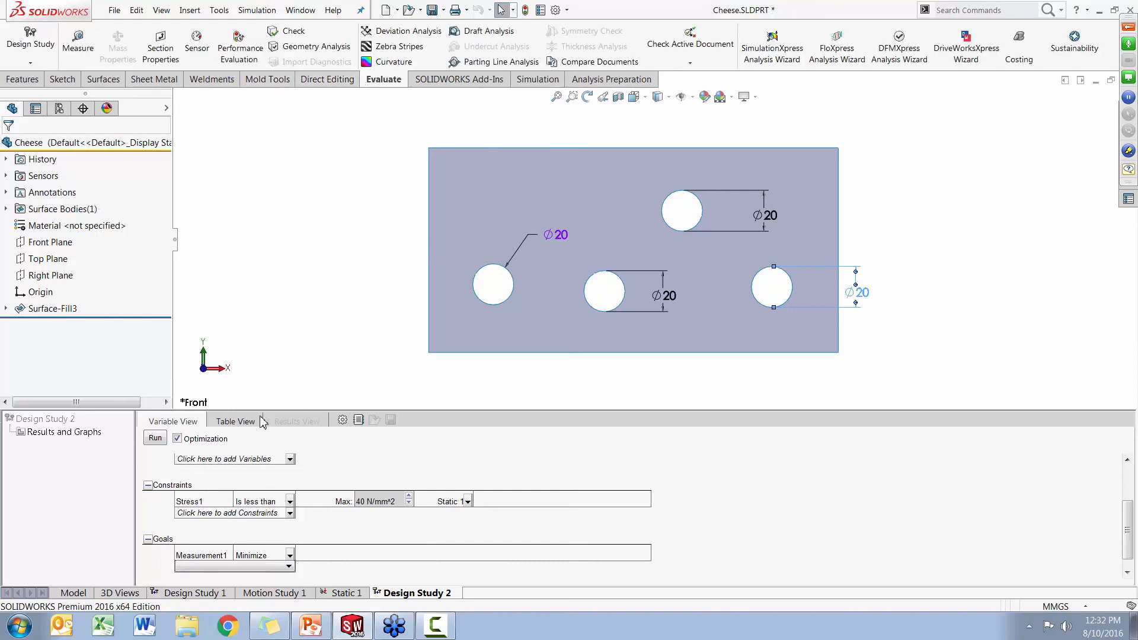
{"action": "left_click", "coordinate": [197, 50]}
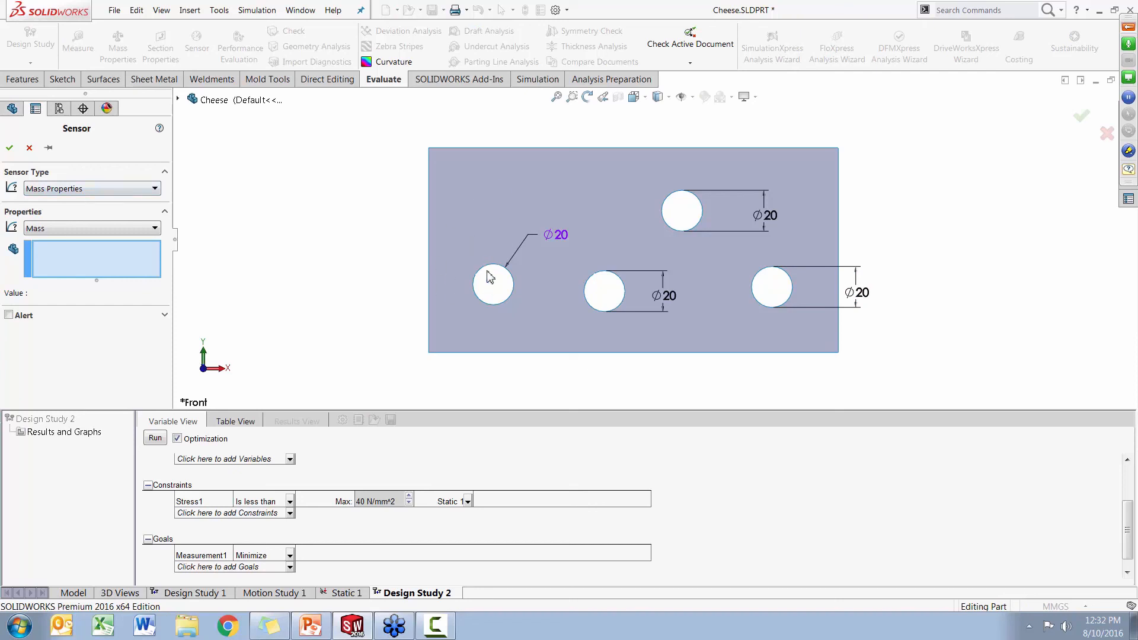
{"action": "left_click", "coordinate": [89, 189]}
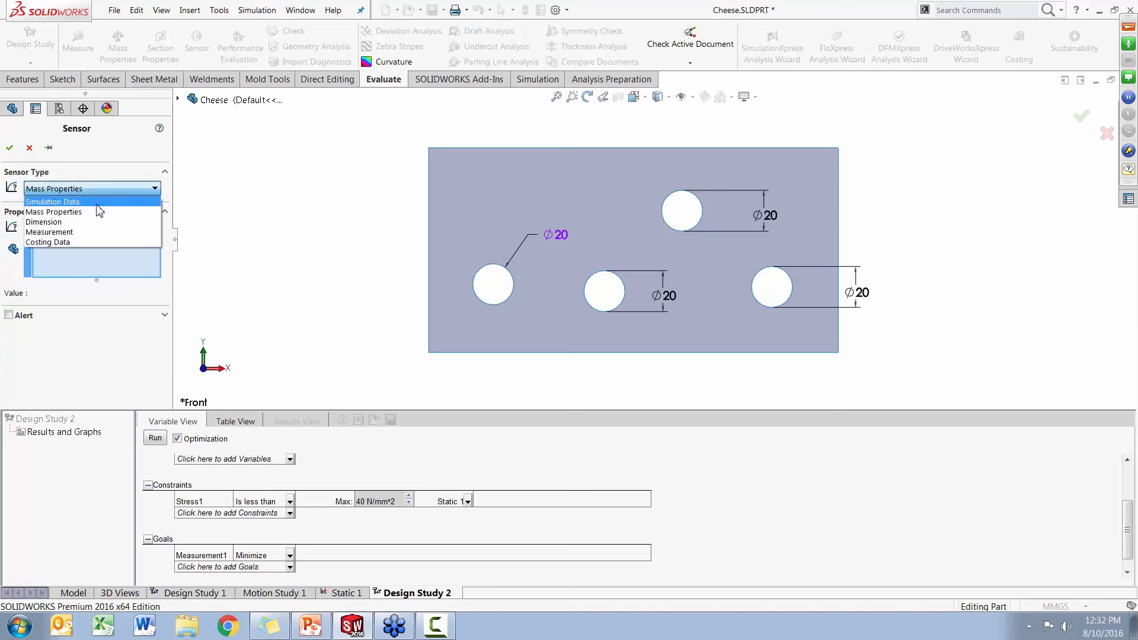
{"action": "left_click", "coordinate": [91, 233]}
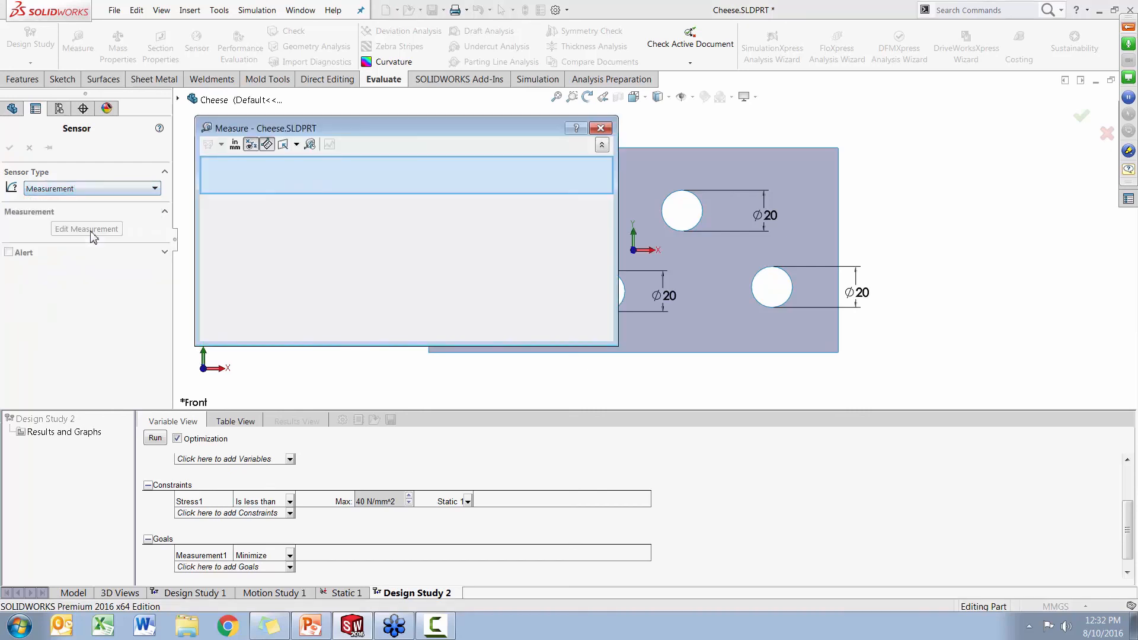
{"action": "left_click", "coordinate": [646, 198]}
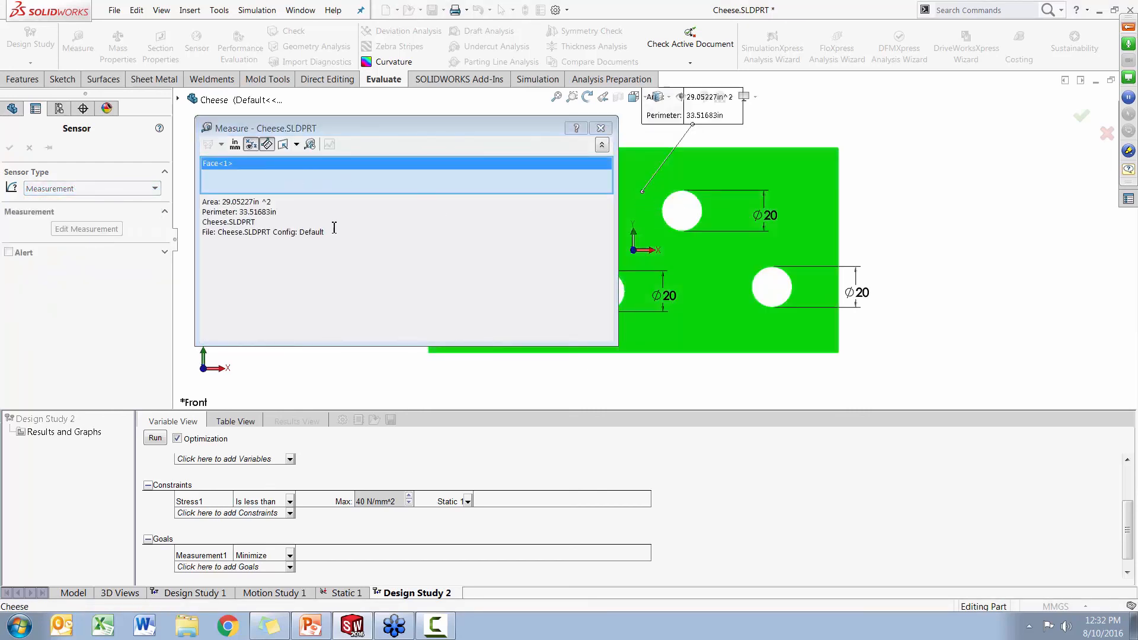
{"action": "left_click", "coordinate": [603, 129]}
{"action": "left_click", "coordinate": [600, 311]}
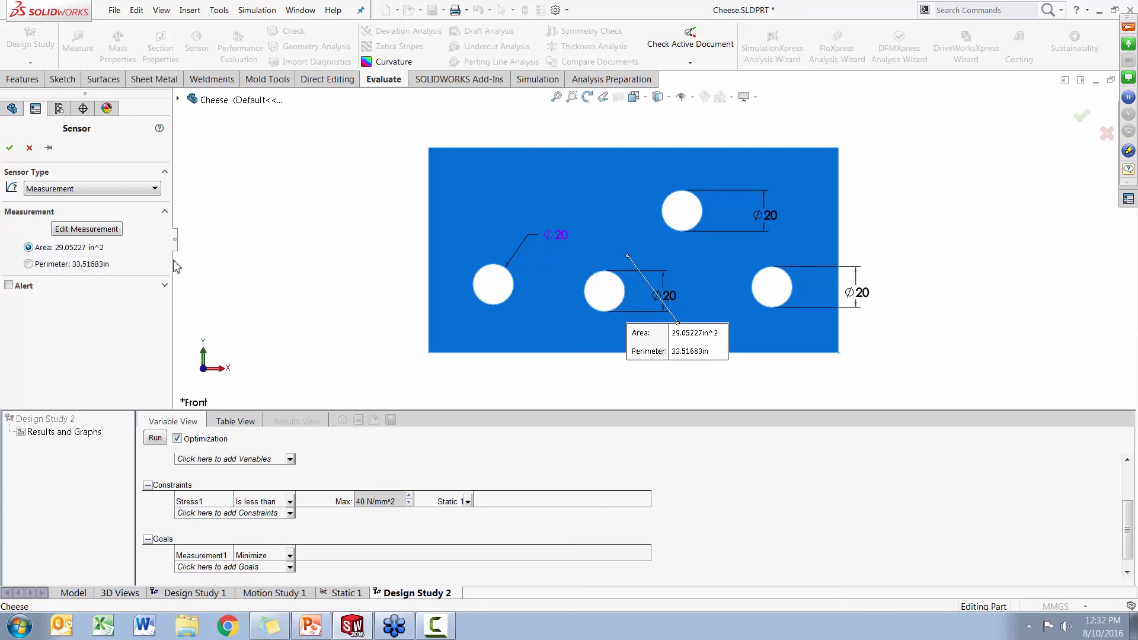
{"action": "left_click", "coordinate": [10, 148]}
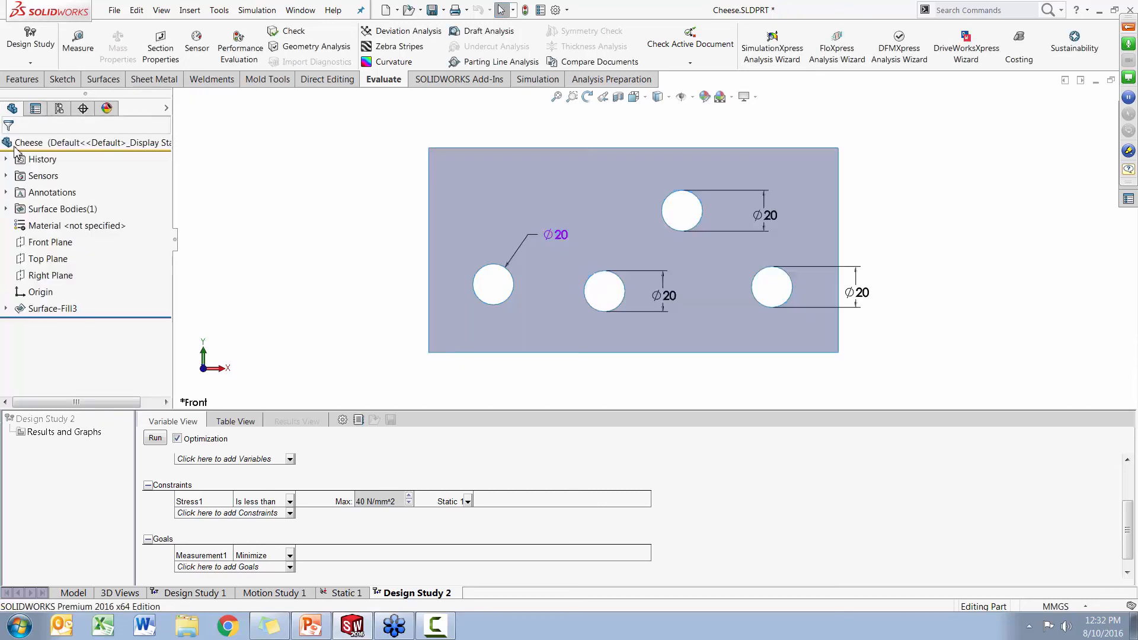
- Review the goal conditions available for Measurement1 and keep it set to Minimize
{"action": "left_click", "coordinate": [215, 558]}
{"action": "left_click", "coordinate": [290, 569]}
{"action": "left_click", "coordinate": [290, 569]}
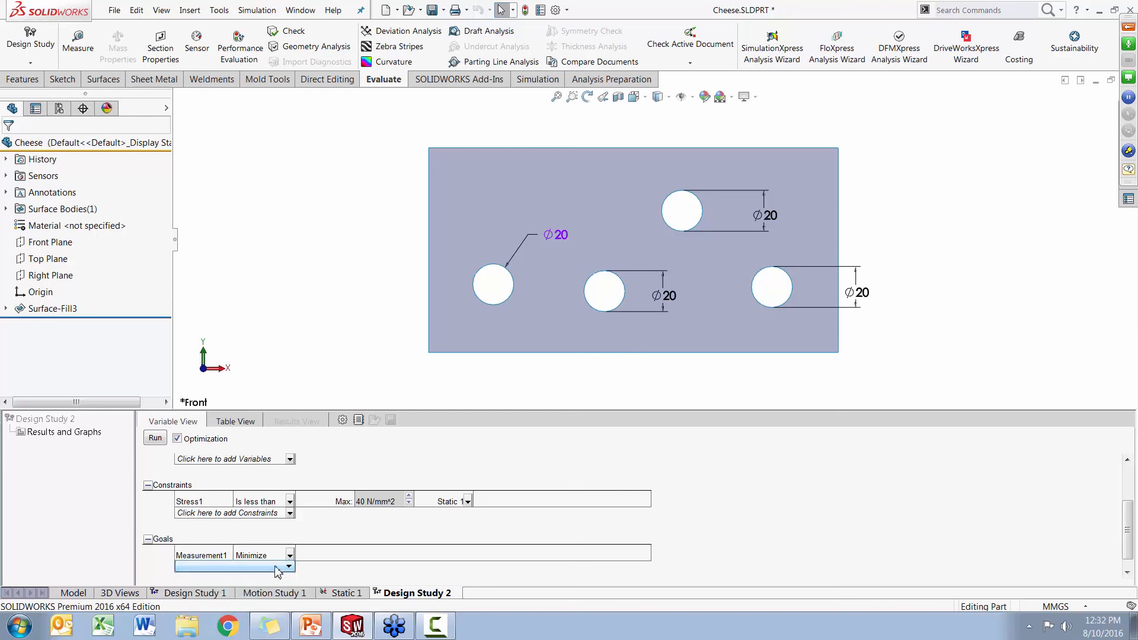
{"action": "left_click", "coordinate": [289, 556]}
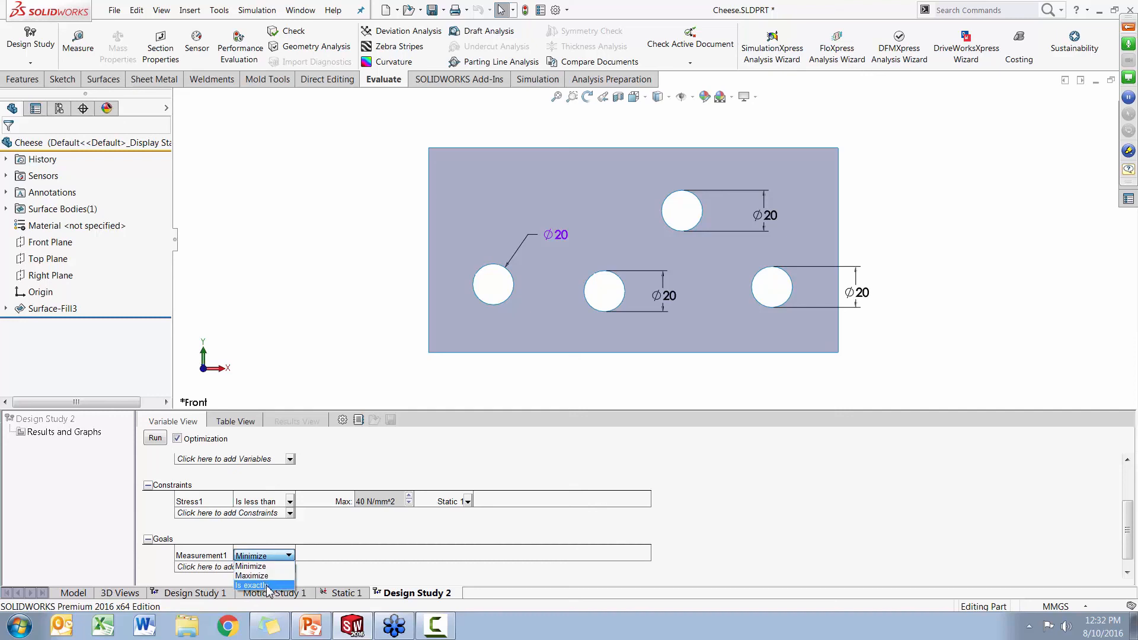
{"action": "left_click", "coordinate": [290, 561]}
{"action": "left_click", "coordinate": [354, 544]}
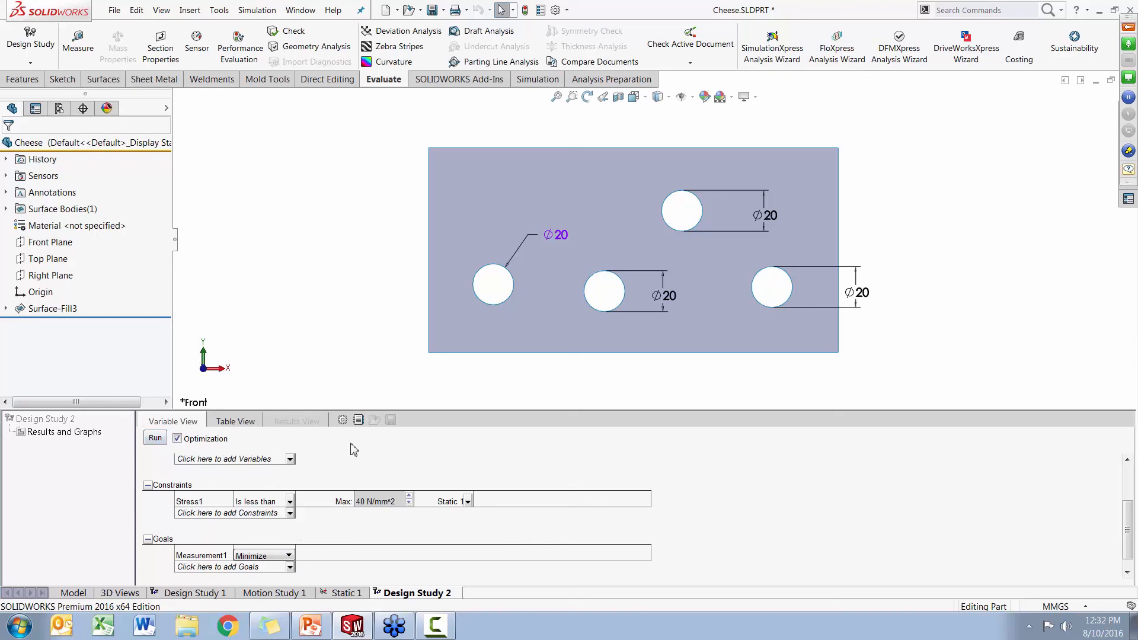
- Open the results of Design Study 1, enlarge the results area and load the Optimal iteration
{"action": "left_click", "coordinate": [207, 599]}
{"action": "left_click_drag", "start_coordinate": [390, 572], "coordinate": [448, 575]}
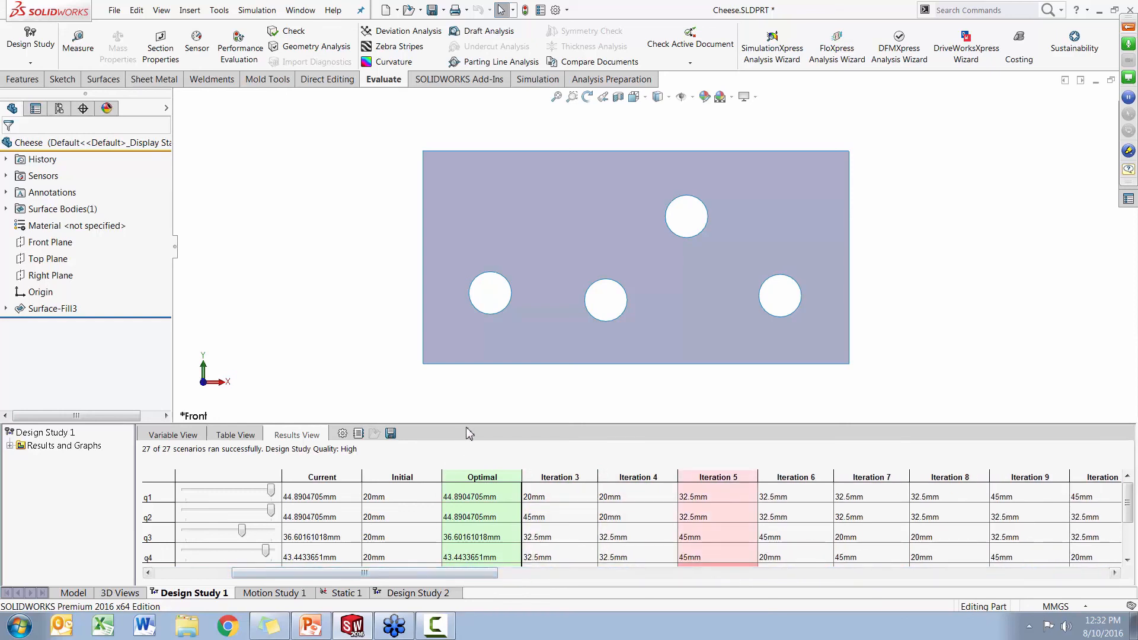
{"action": "left_click_drag", "start_coordinate": [471, 425], "coordinate": [478, 381]}
{"action": "left_click", "coordinate": [493, 437]}
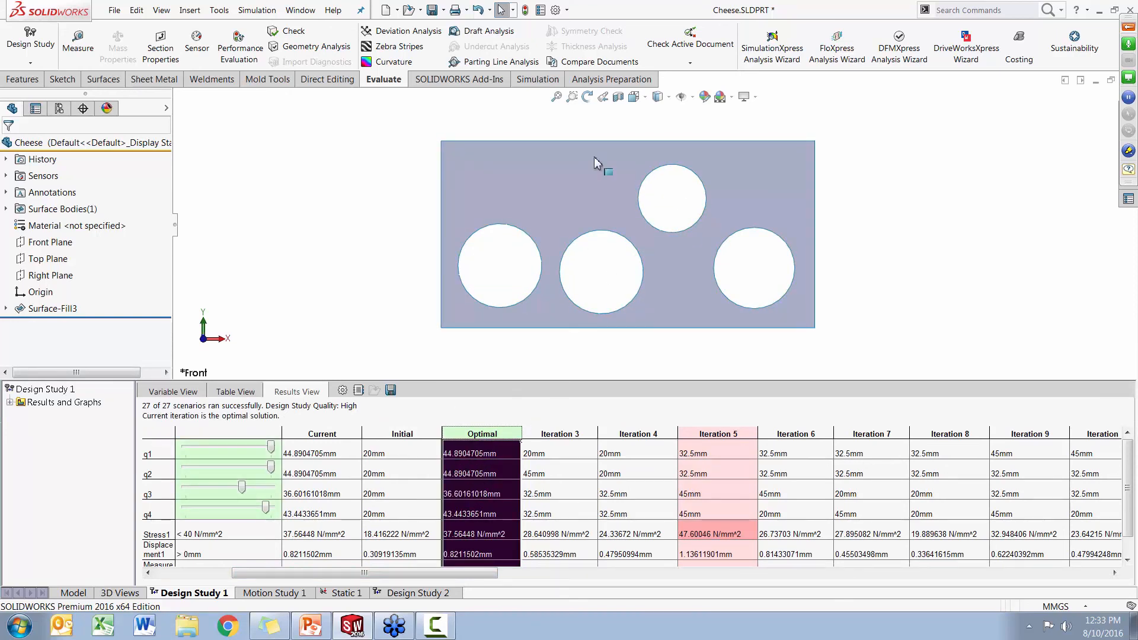
- Display the Stress1 plot of Design Study 1 and compare the Initial design with the Optimal one
{"action": "left_click", "coordinate": [9, 402]}
{"action": "left_click", "coordinate": [52, 415]}
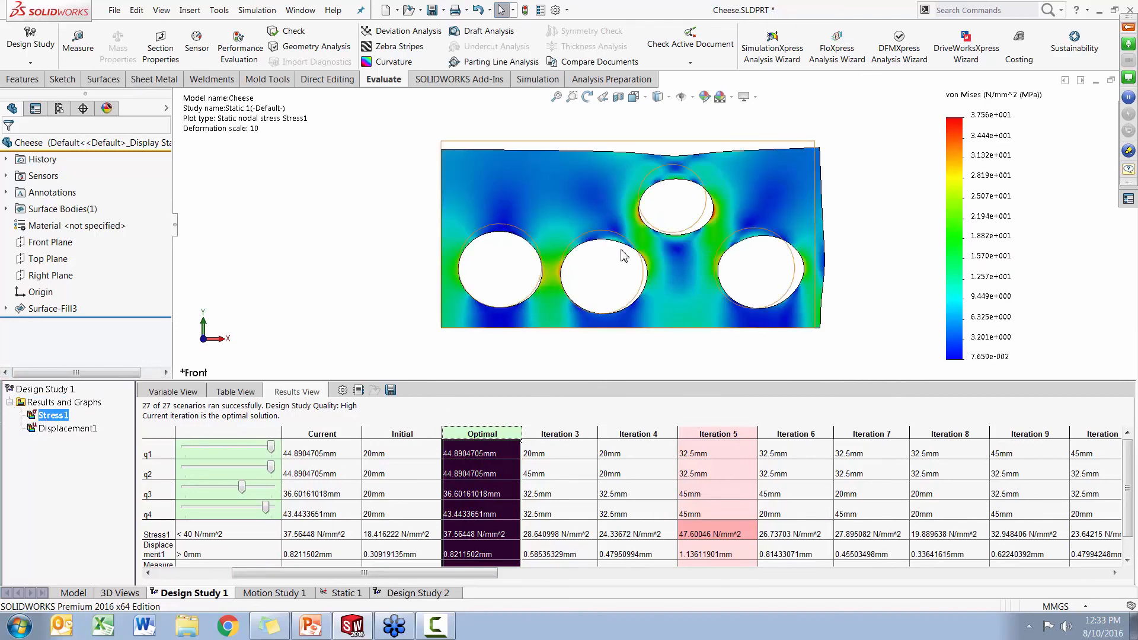
{"action": "left_click", "coordinate": [414, 434]}
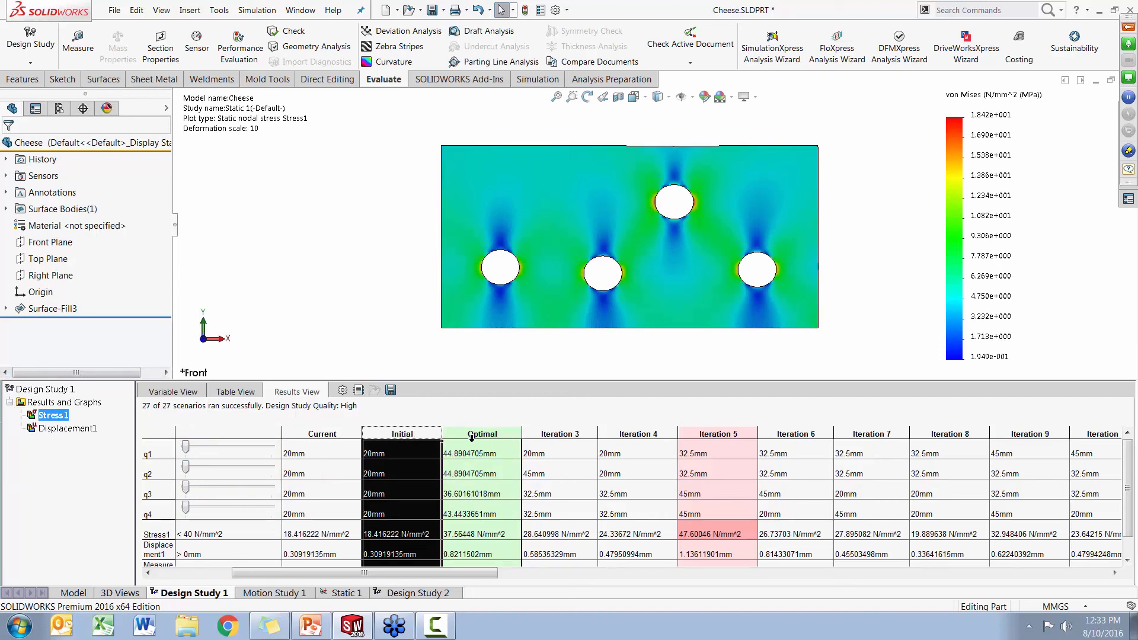
{"action": "left_click", "coordinate": [472, 437]}
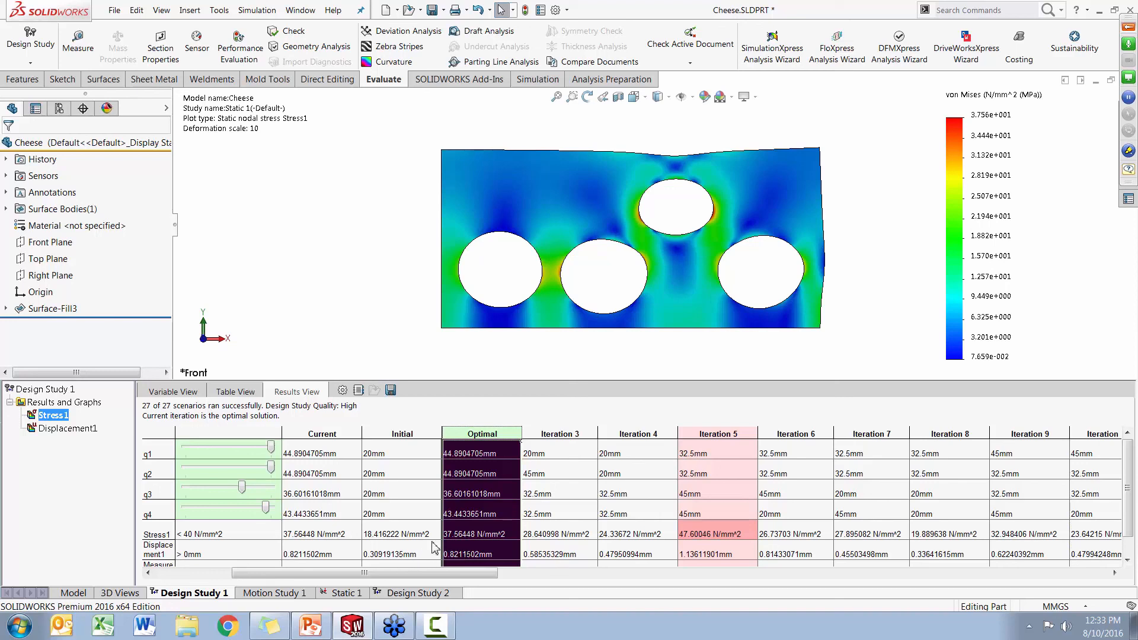
- Compare the stress plot of Iteration 5 with the Initial and Optimal designs, finishing on Optimal
{"action": "left_click_drag", "start_coordinate": [454, 573], "coordinate": [492, 574]}
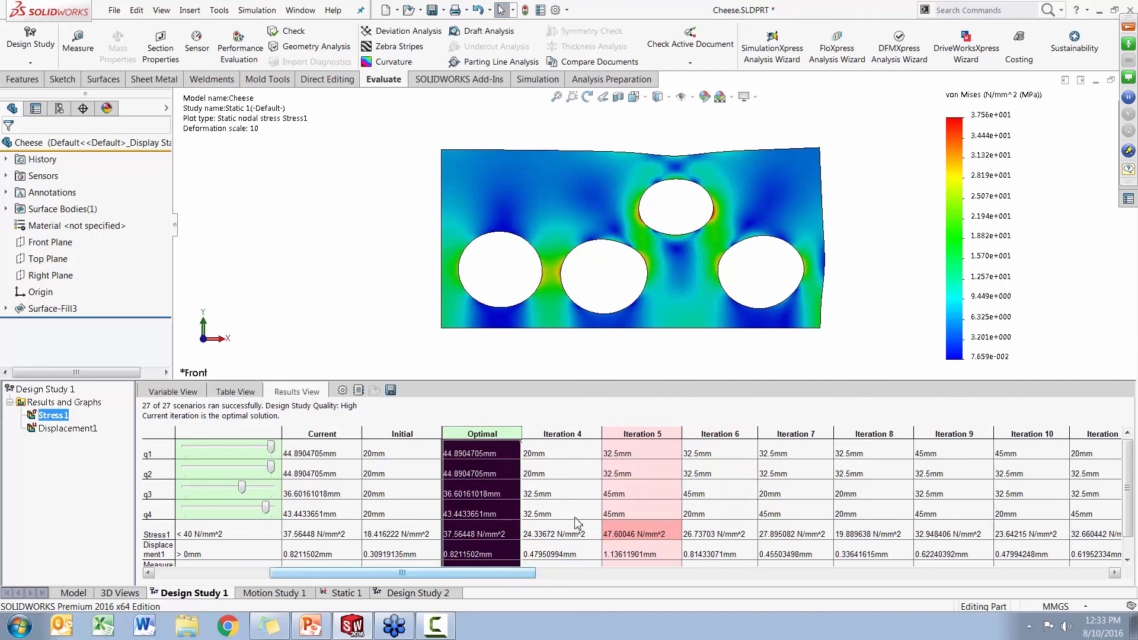
{"action": "left_click", "coordinate": [638, 435]}
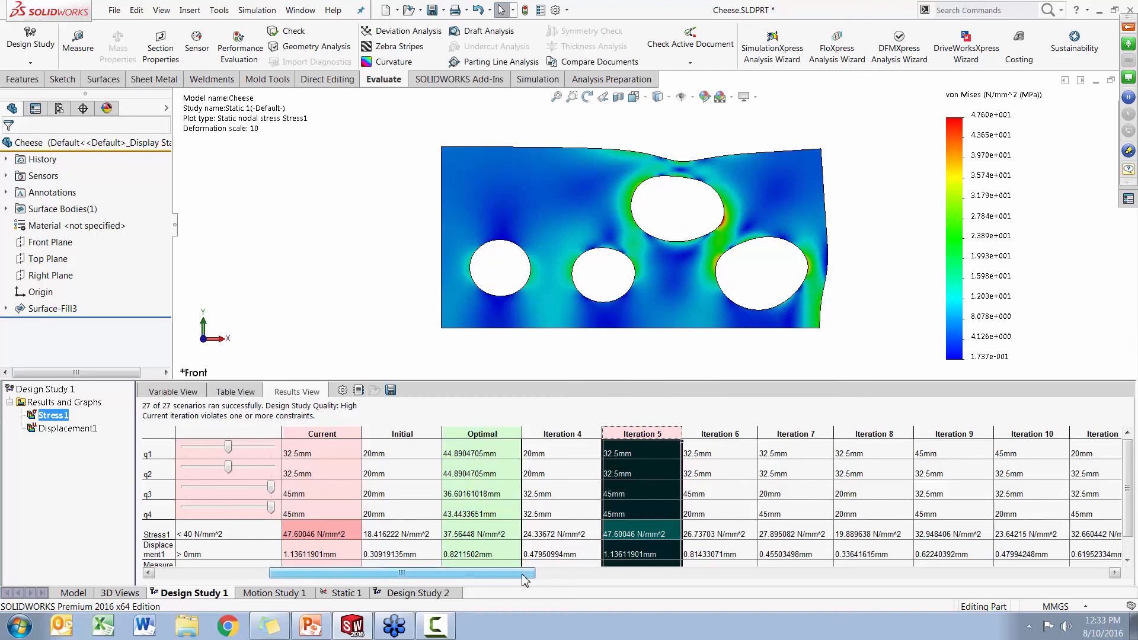
{"action": "left_click_drag", "start_coordinate": [526, 574], "coordinate": [504, 573]}
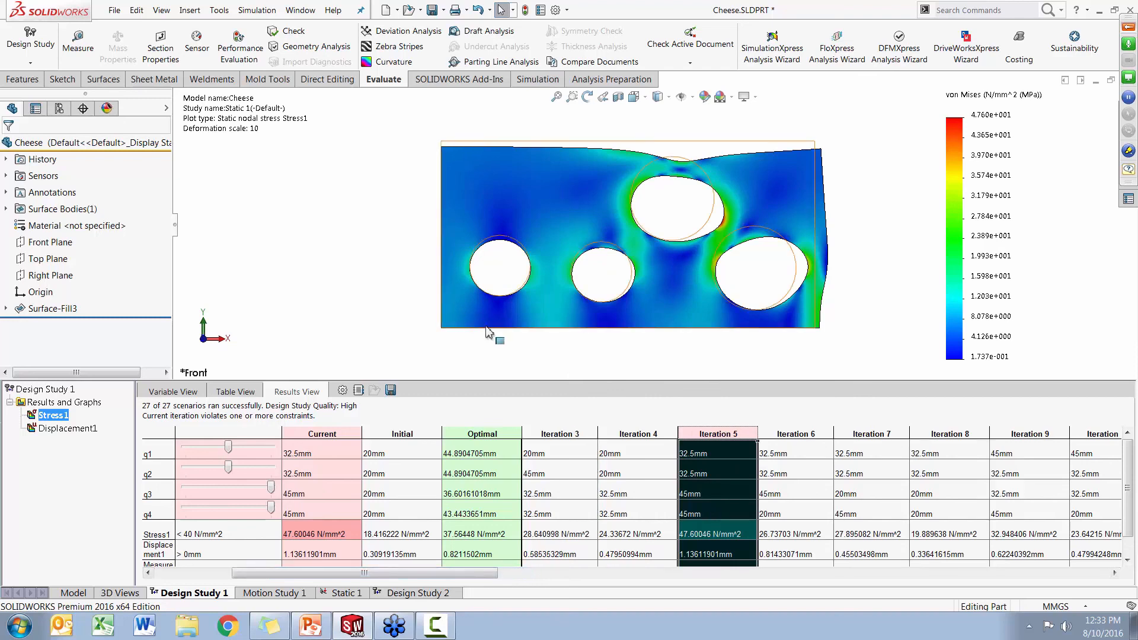
{"action": "left_click", "coordinate": [465, 434]}
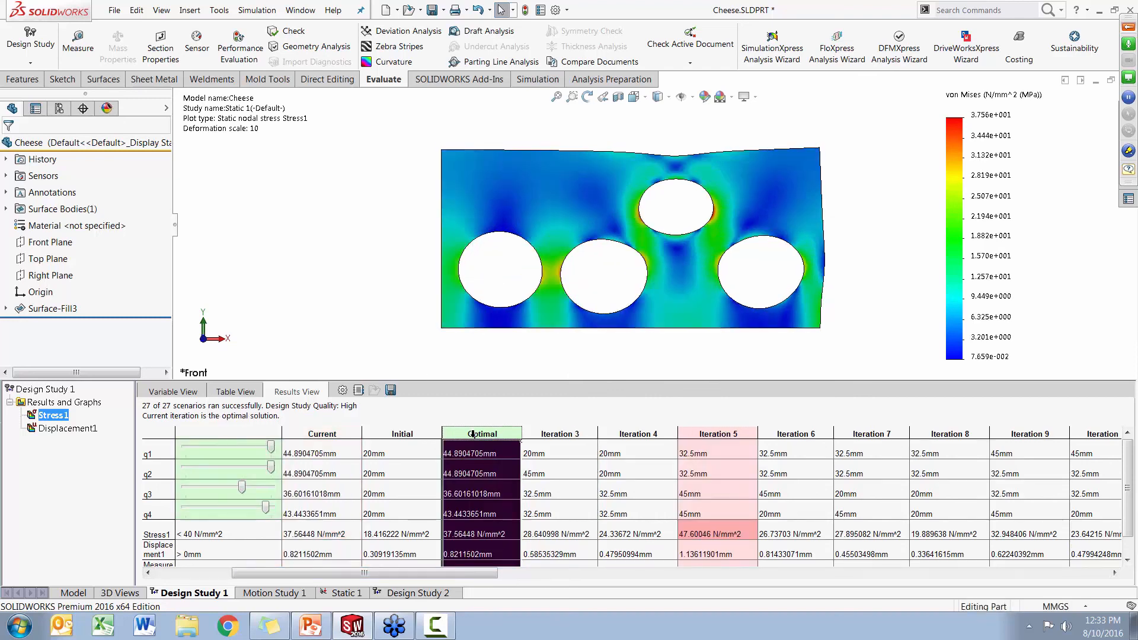
{"action": "left_click", "coordinate": [402, 434]}
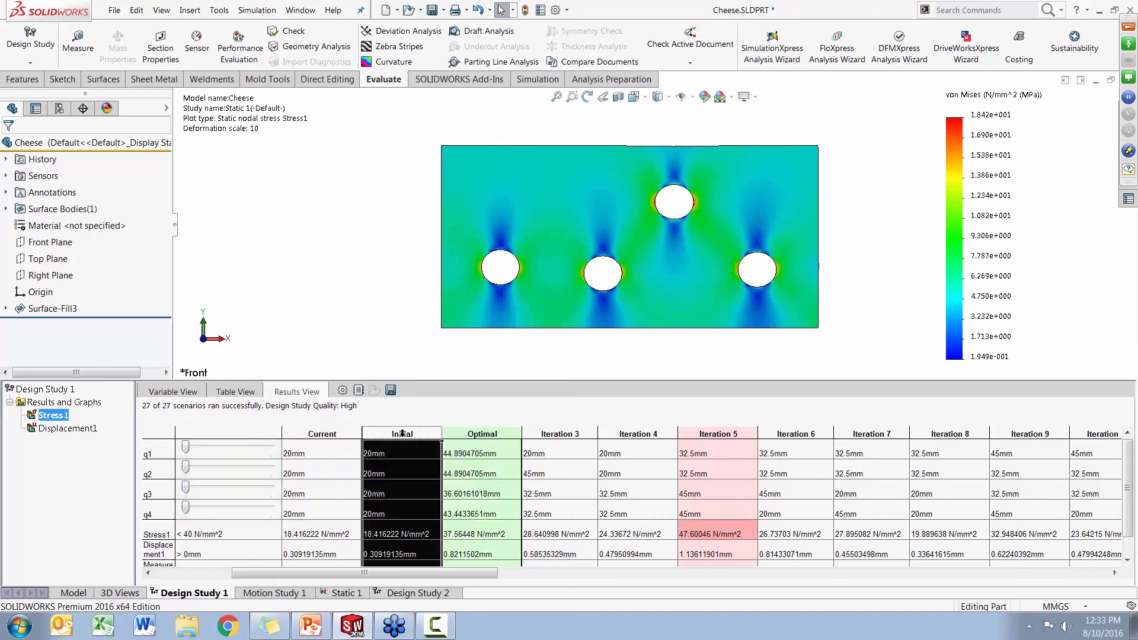
{"action": "left_click", "coordinate": [717, 434]}
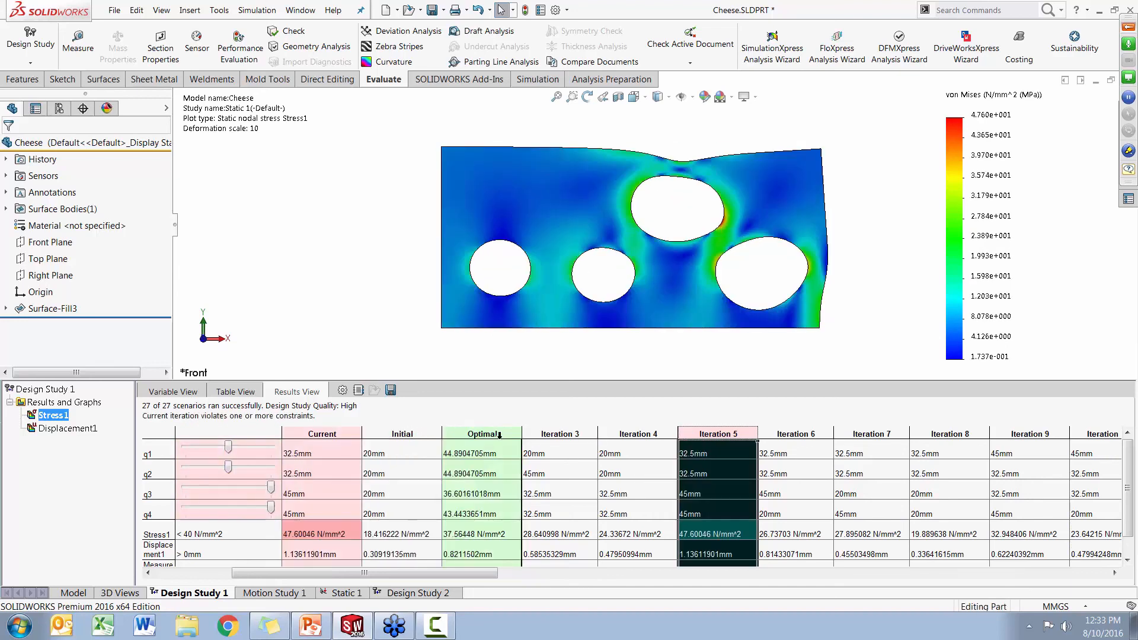
{"action": "left_click", "coordinate": [482, 434]}
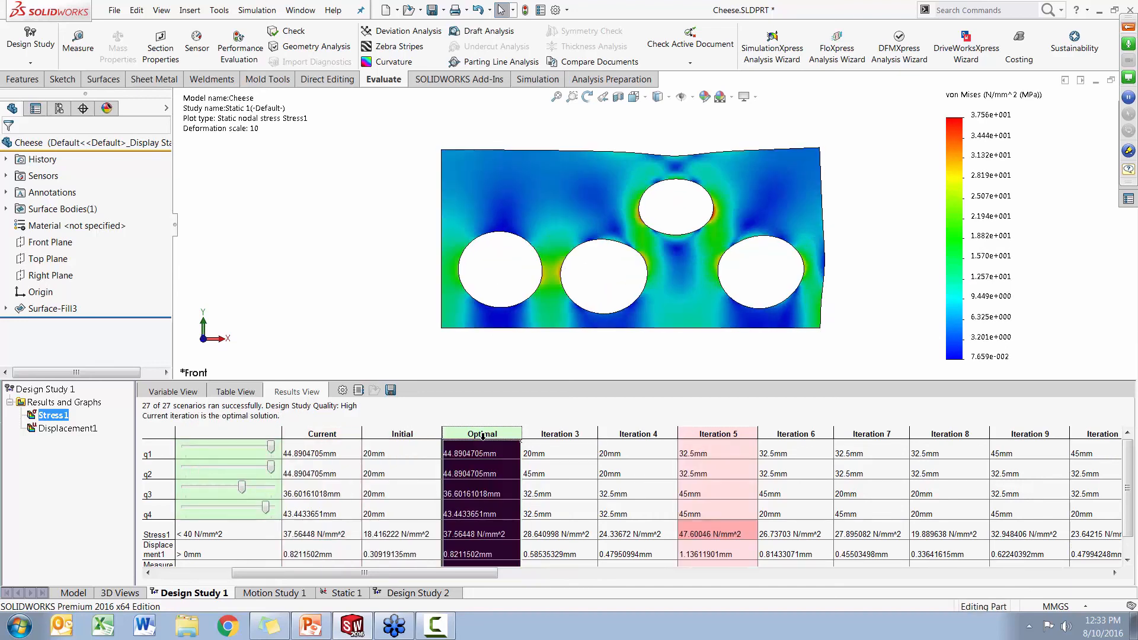
- Switch to PowerPoint, start the slide show from the Explore your design space slide and advance to the closing summary slide
{"action": "left_click", "coordinate": [310, 628]}
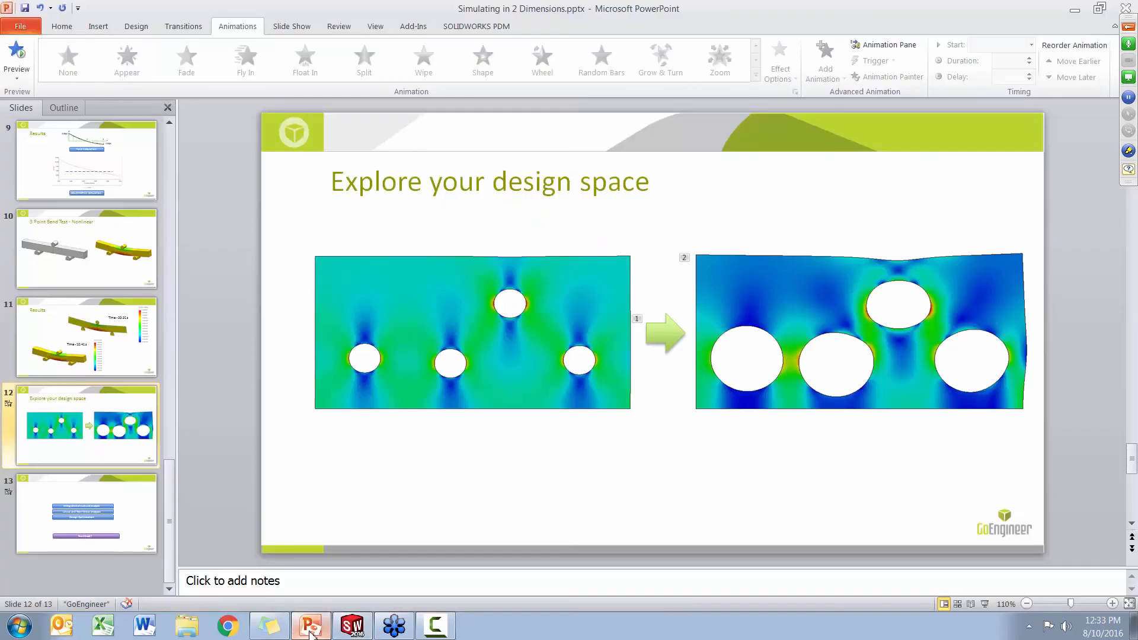
{"action": "left_click", "coordinate": [985, 604]}
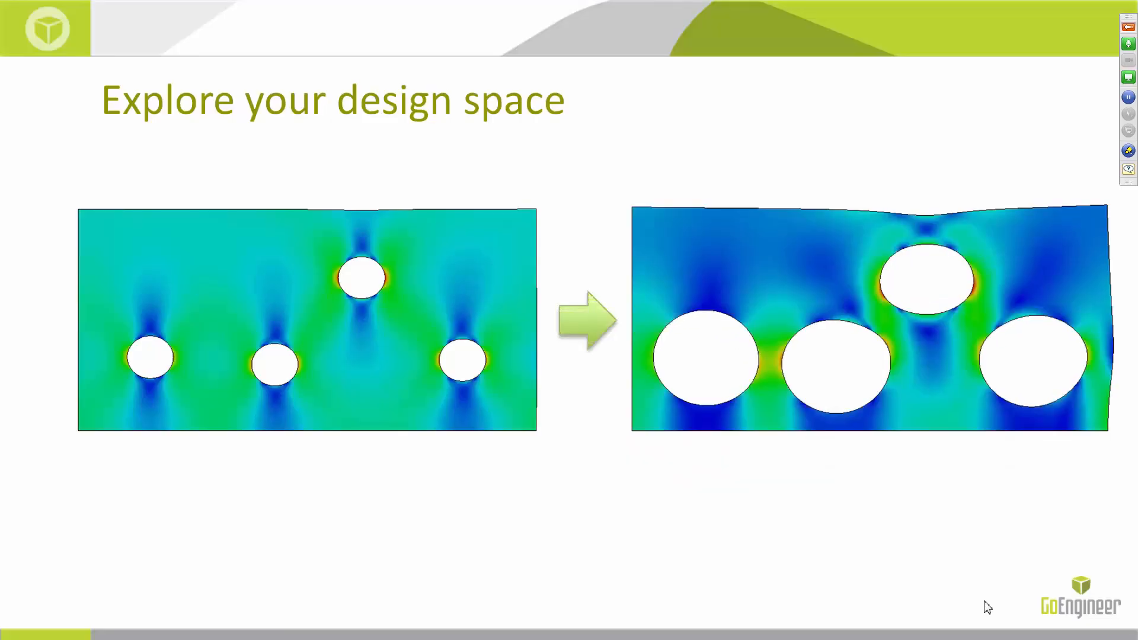
{"action": "left_click", "coordinate": [985, 603]}
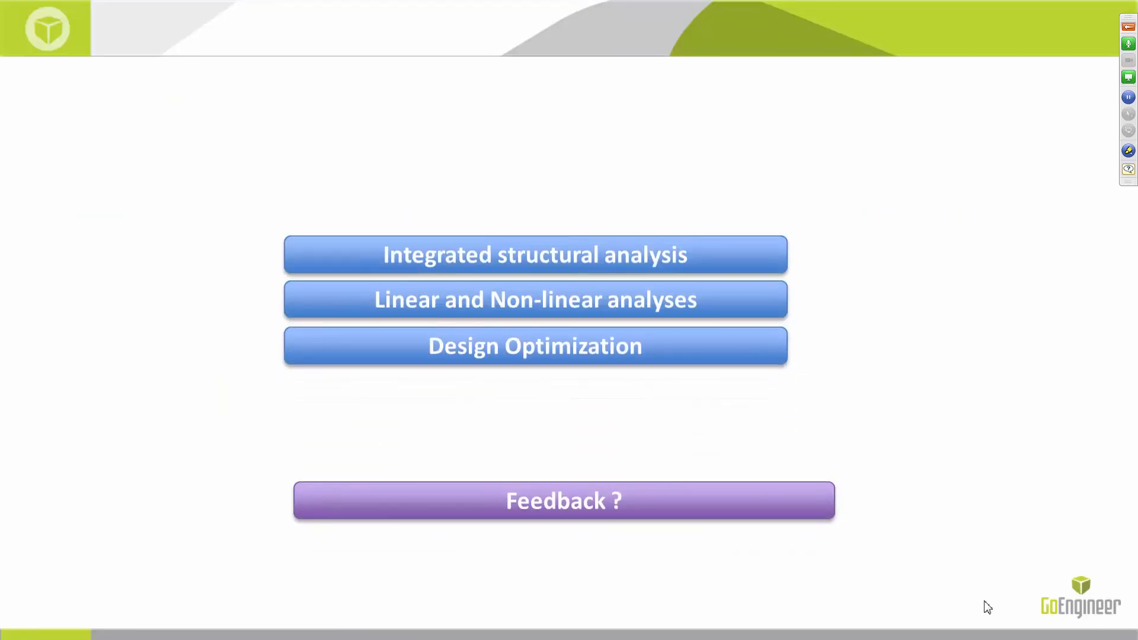